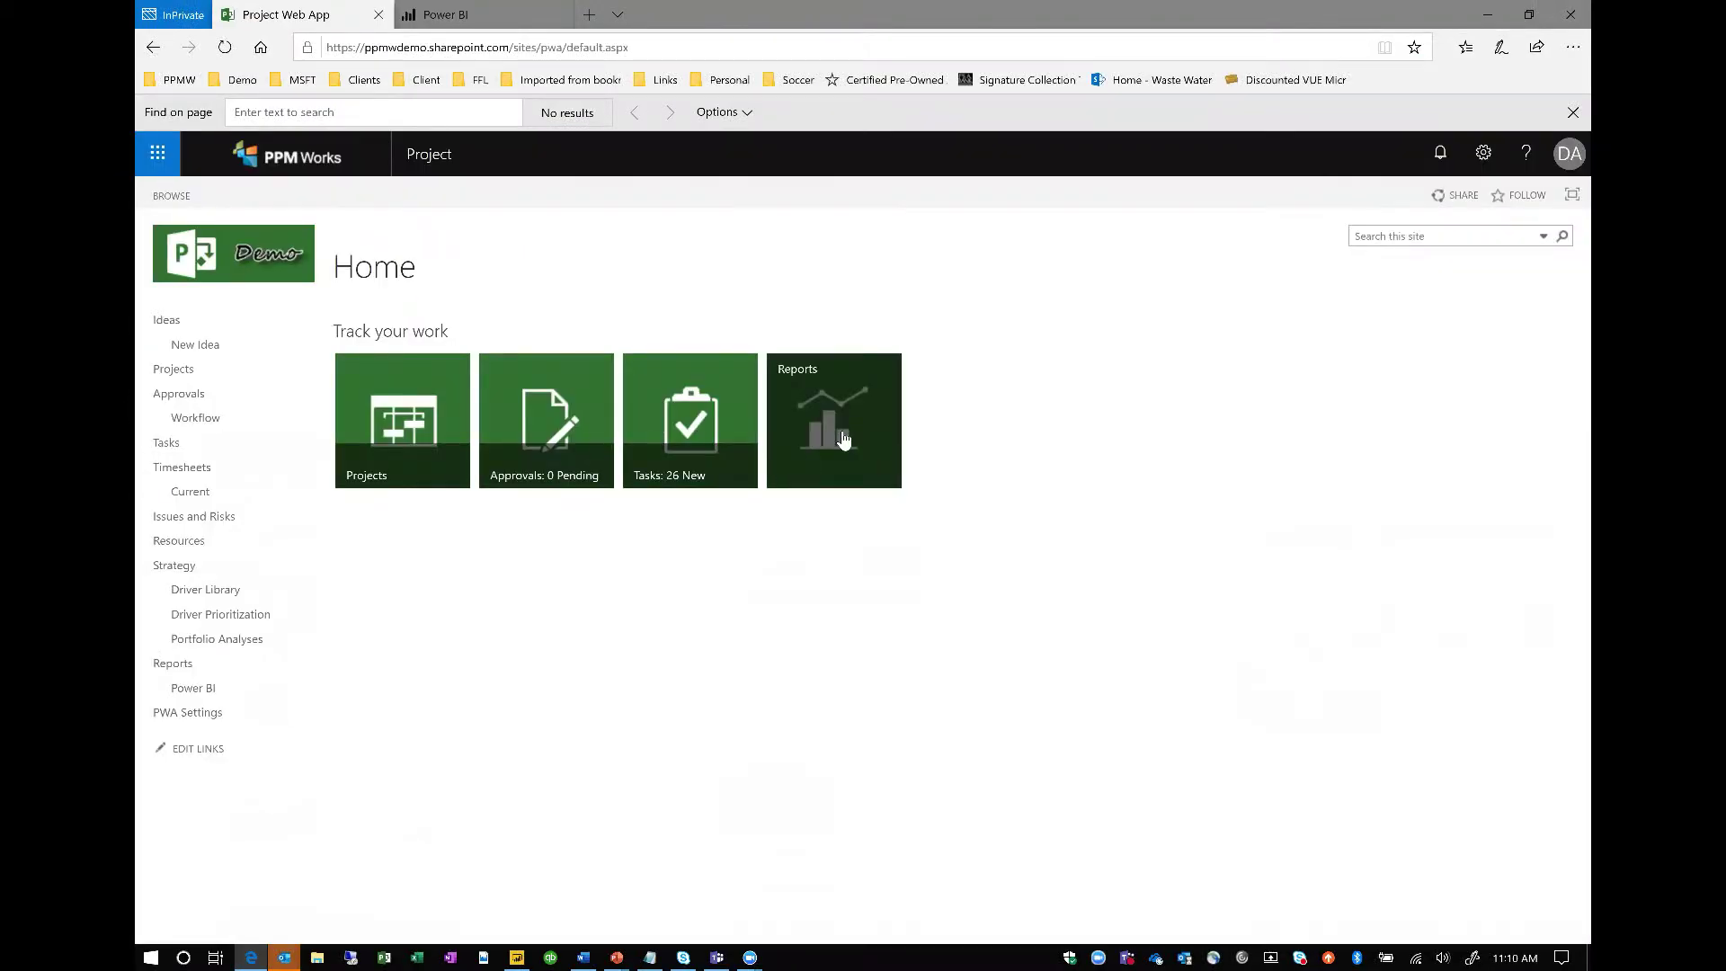
- Go to Site Settings > Site Features and scroll to the already-active Site Pages feature
click(1483, 156)
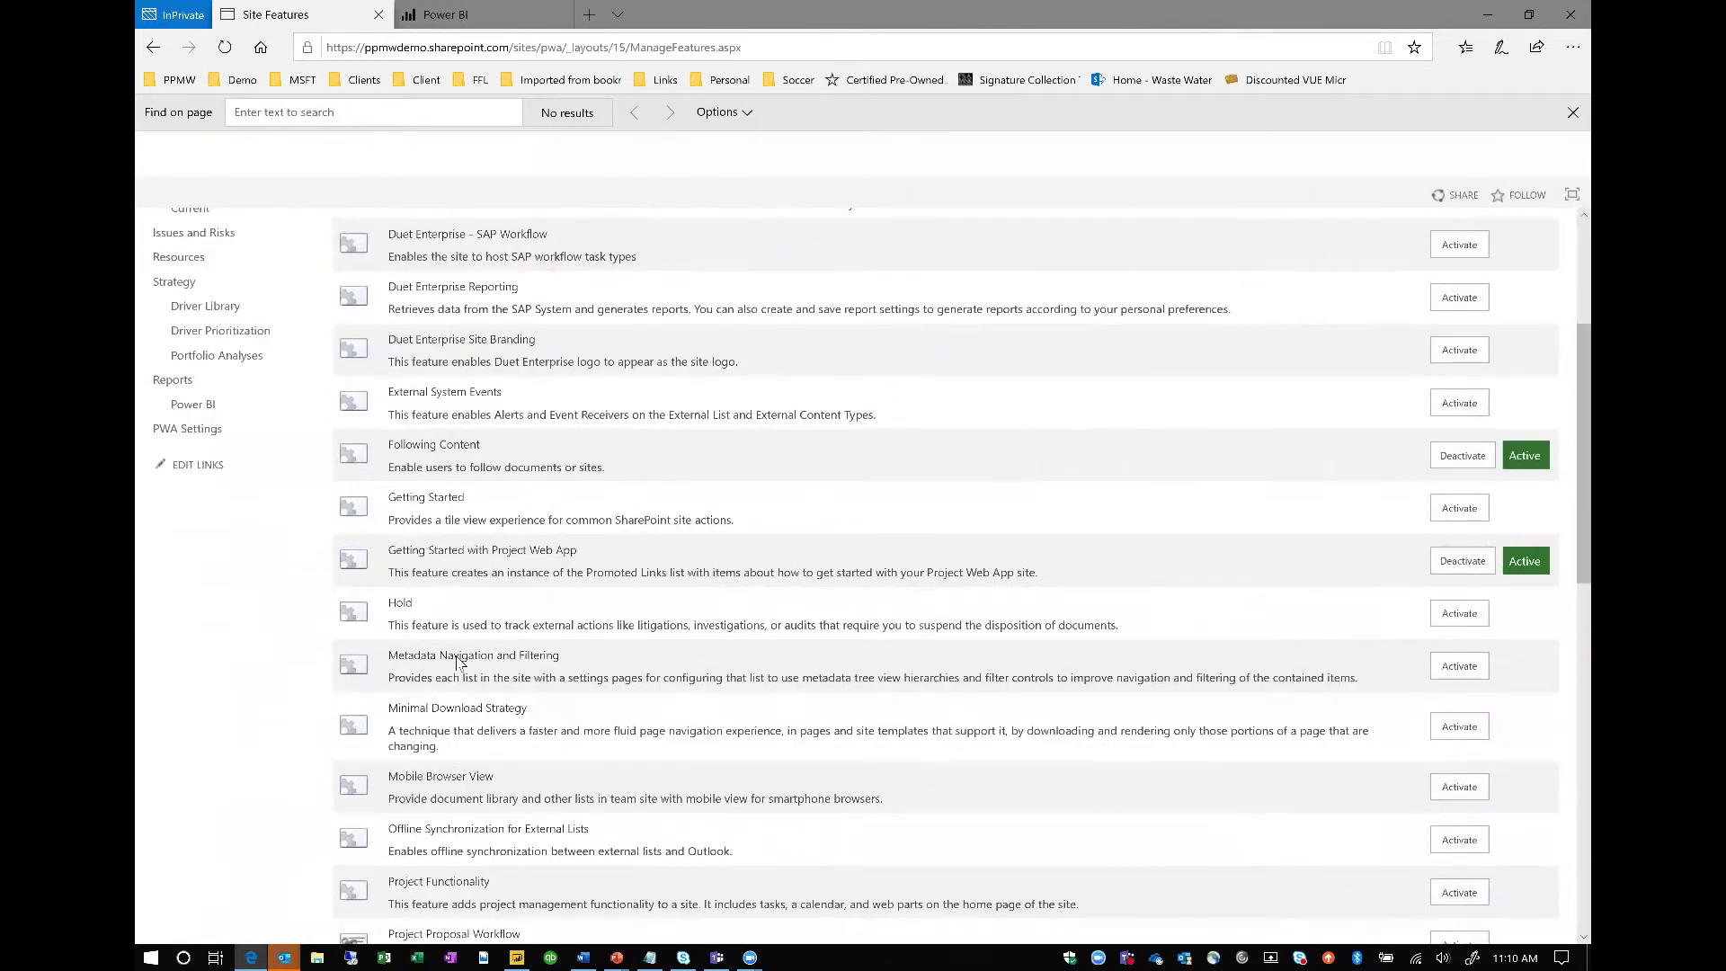
scroll(1439, 715, down, 7)
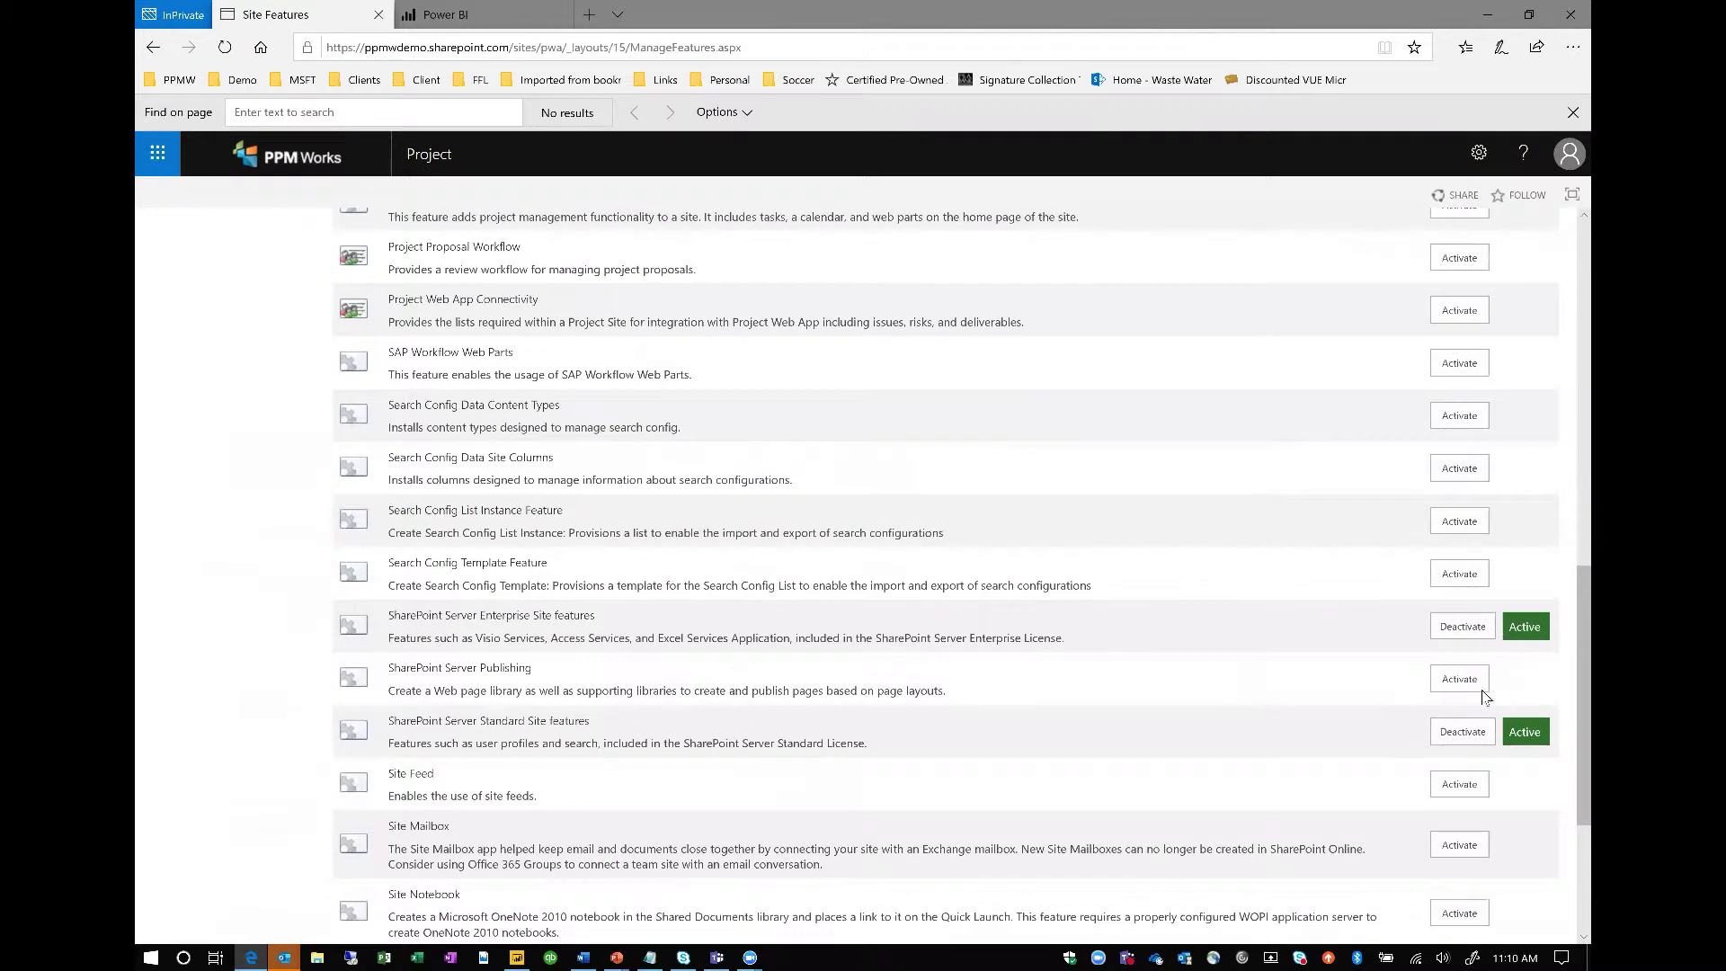
scroll(1485, 695, down, 3)
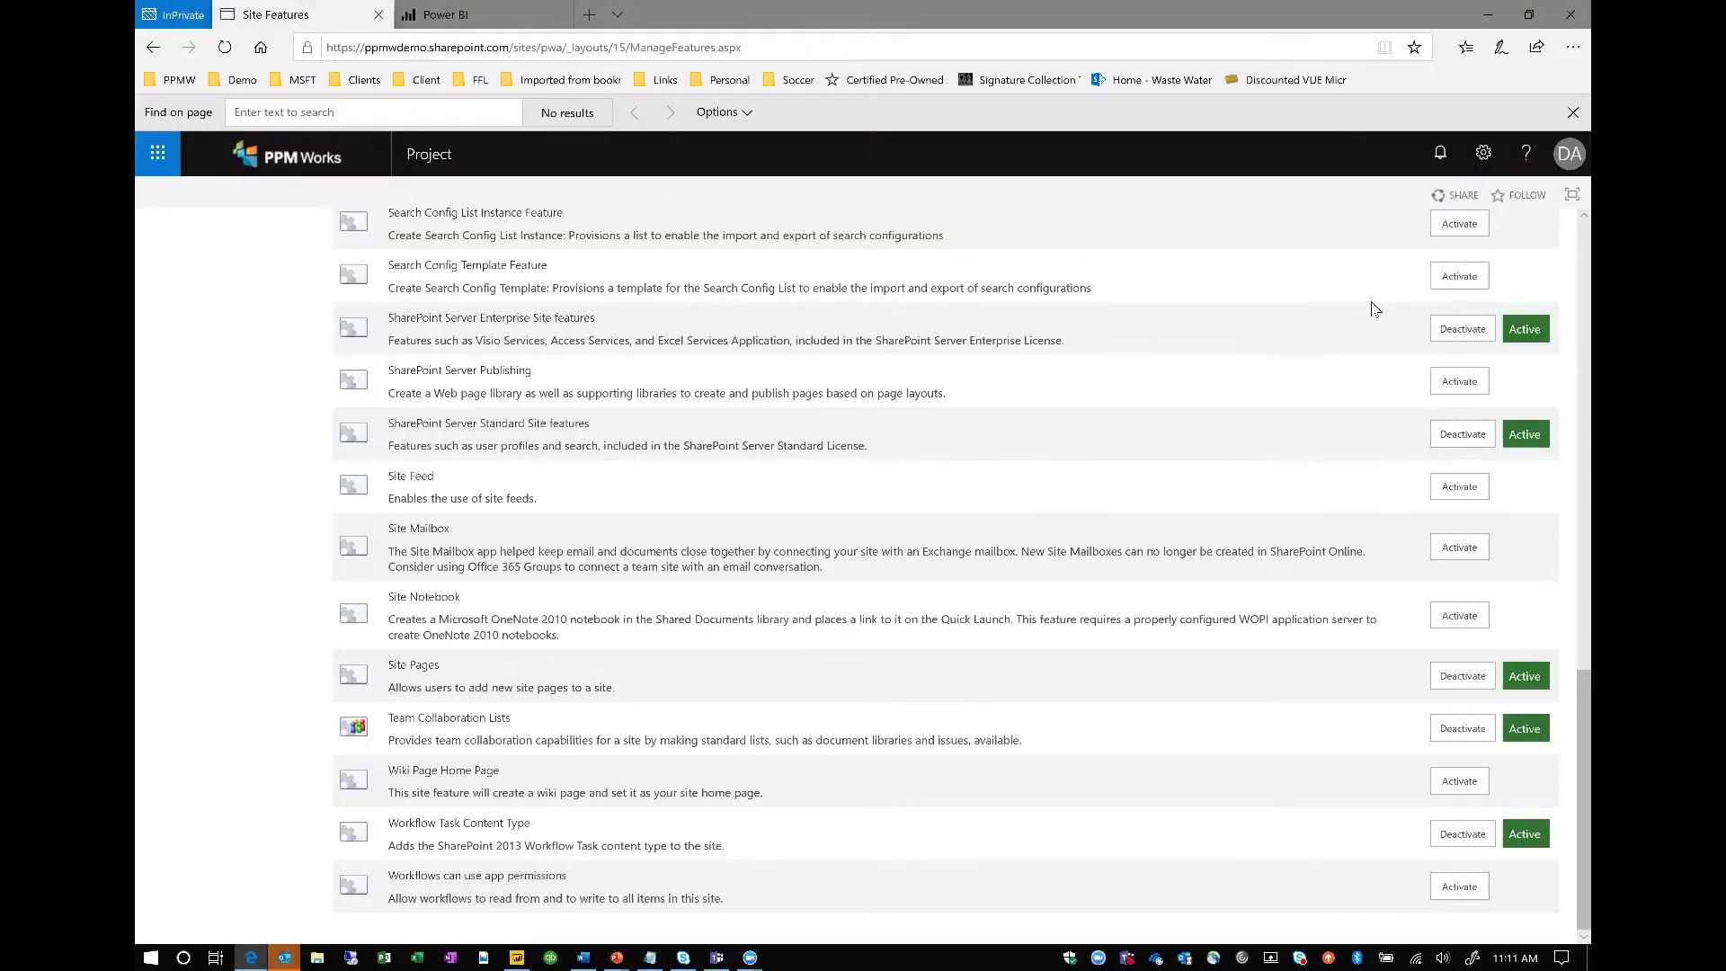
- Open the Site Pages library from Site contents to see Portfolio-Dashboard.aspx
click(1483, 156)
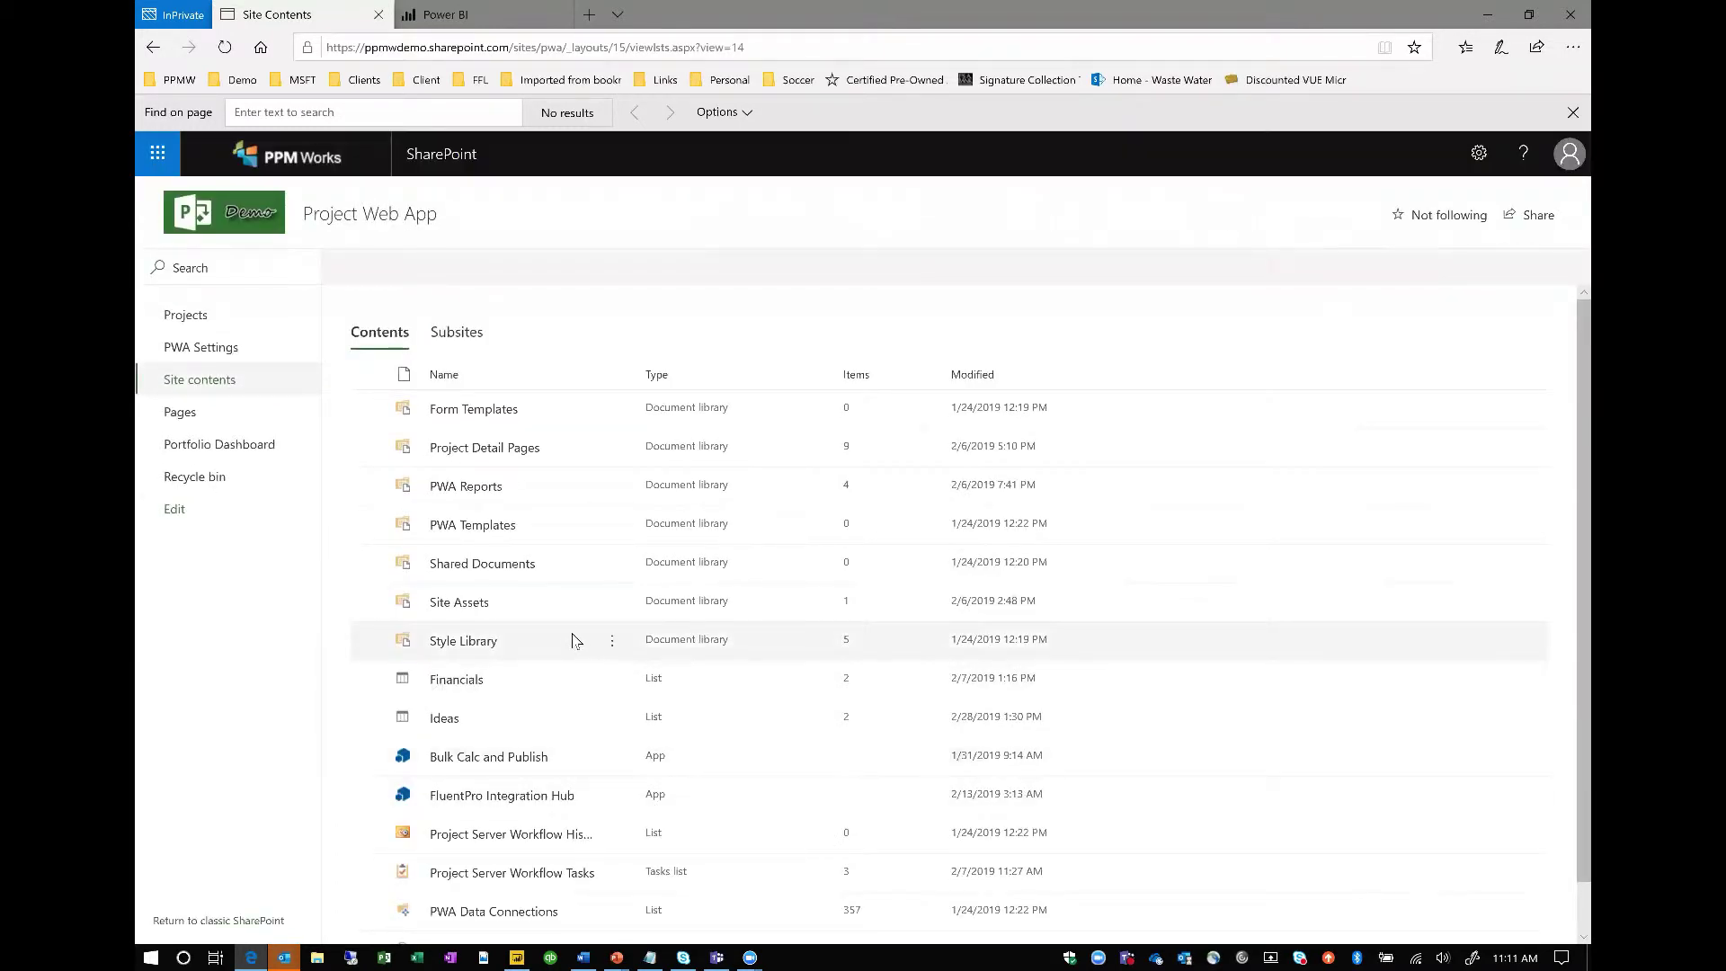
scroll(571, 404, down, 1)
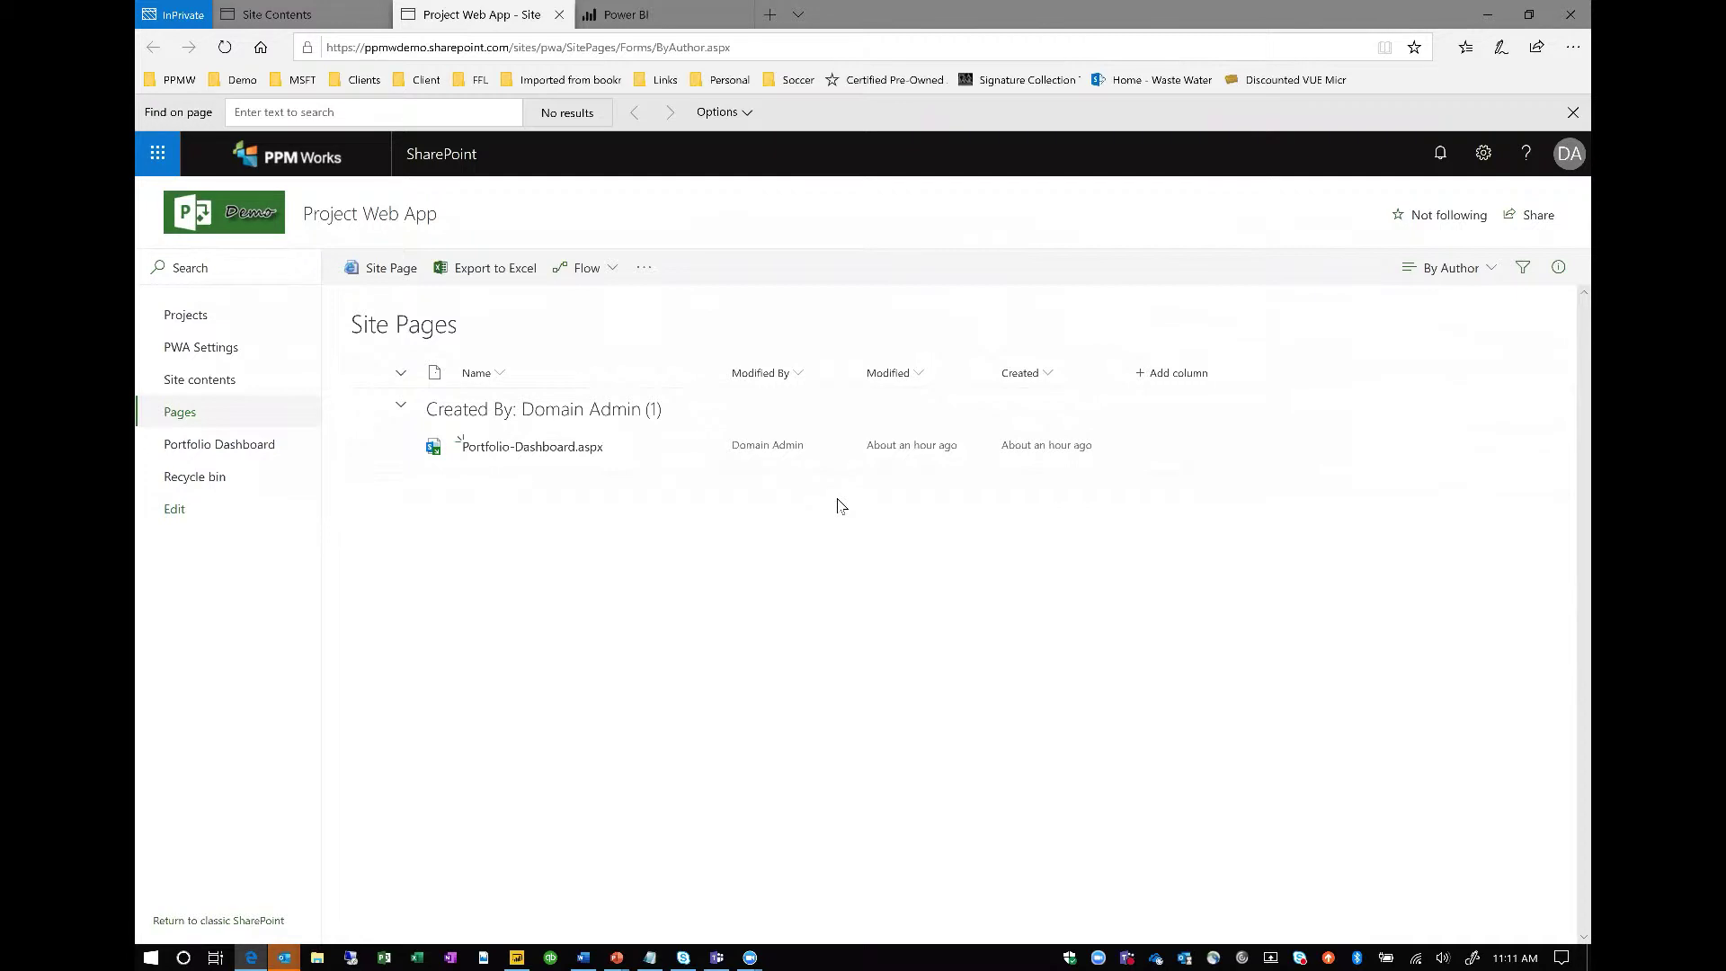
- Start a new site page from the Site Pages library
click(387, 282)
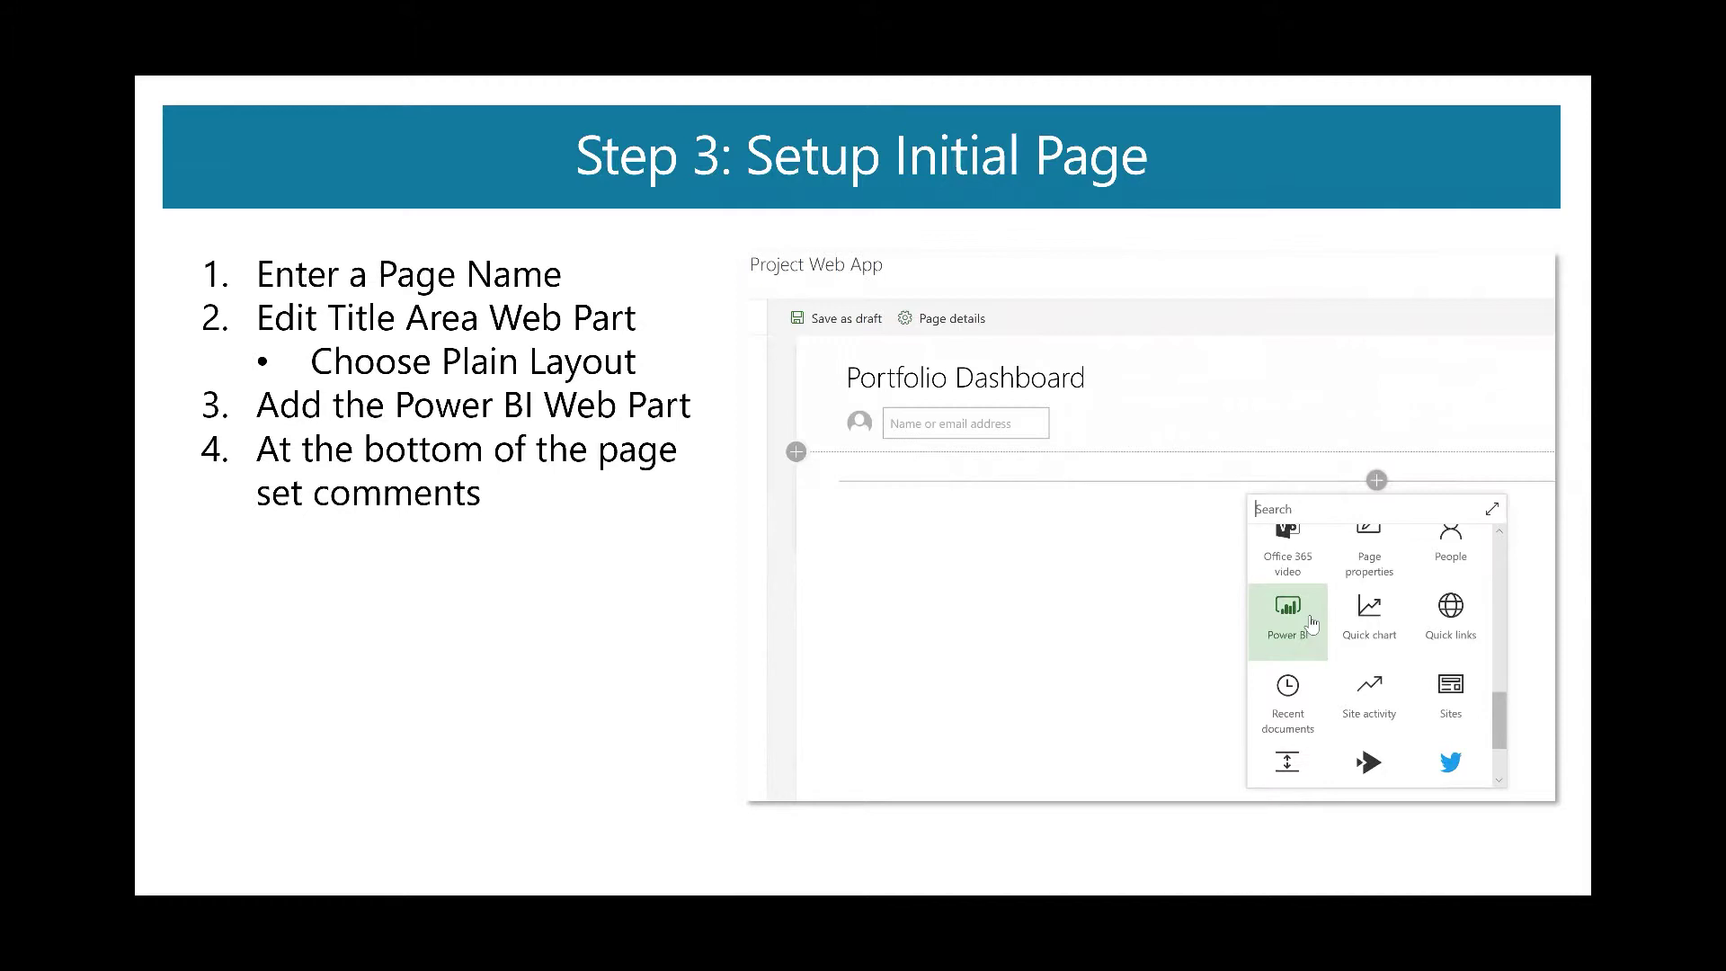
- Name the new page 'Project Online Dashboards' and open its title area settings
key(alt+Tab)
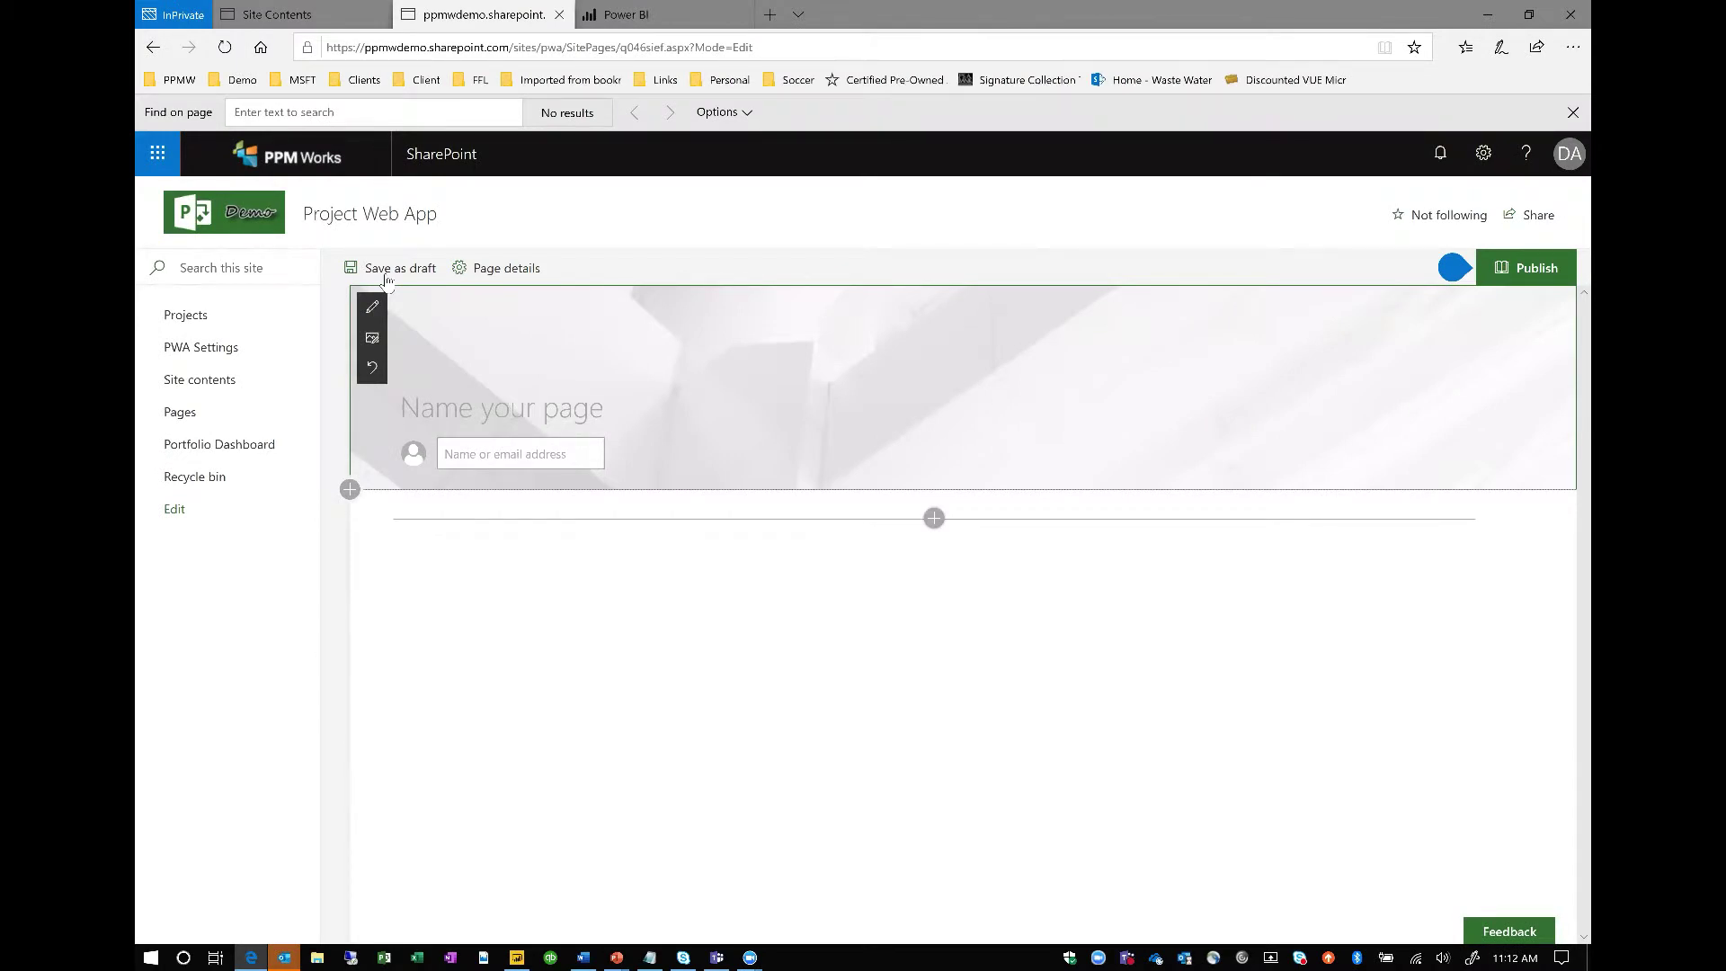
text(Project)
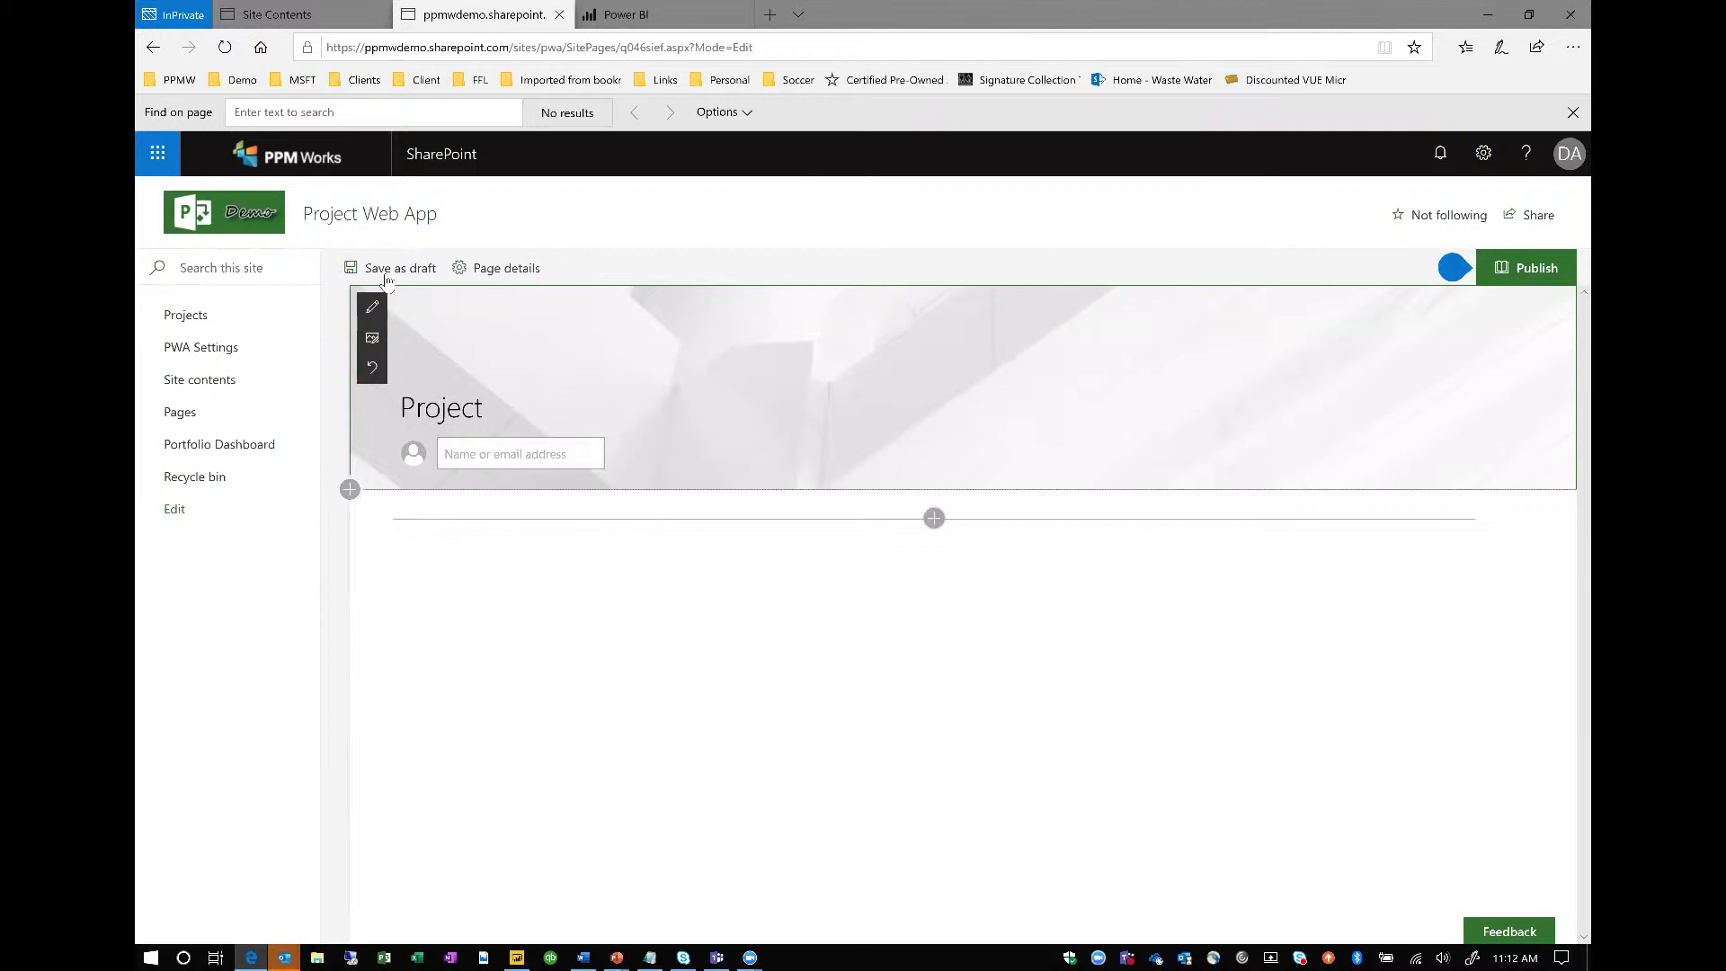
text( Online Dashboa)
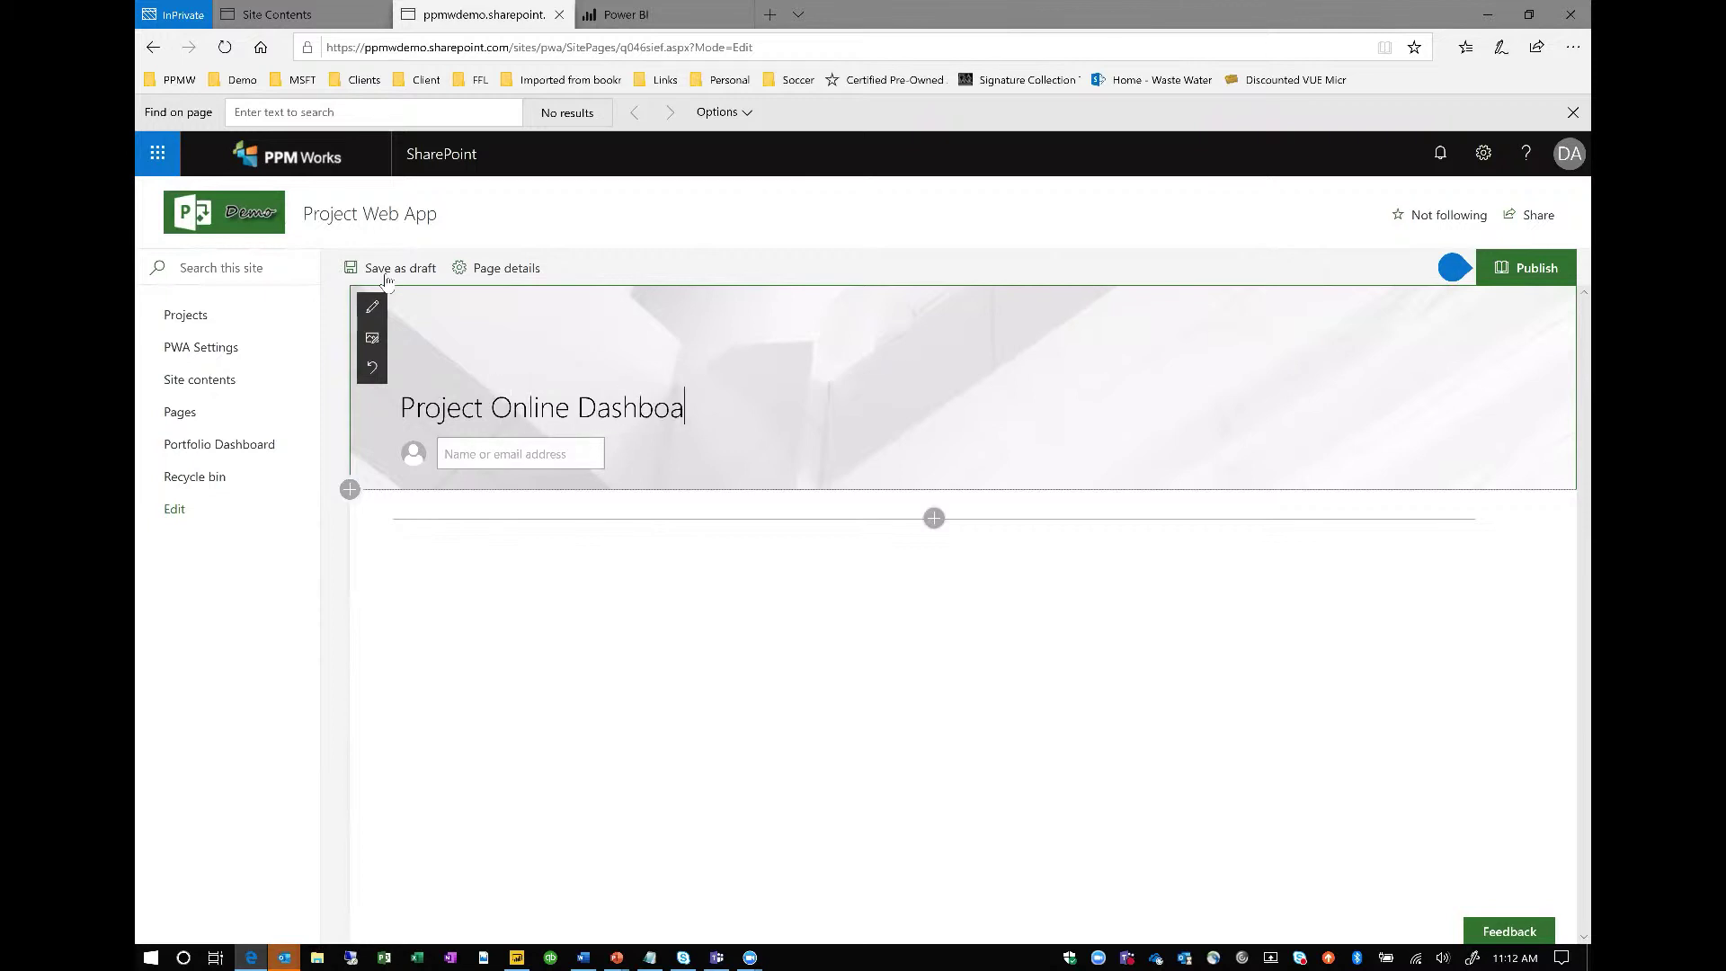
text(rds)
click(372, 310)
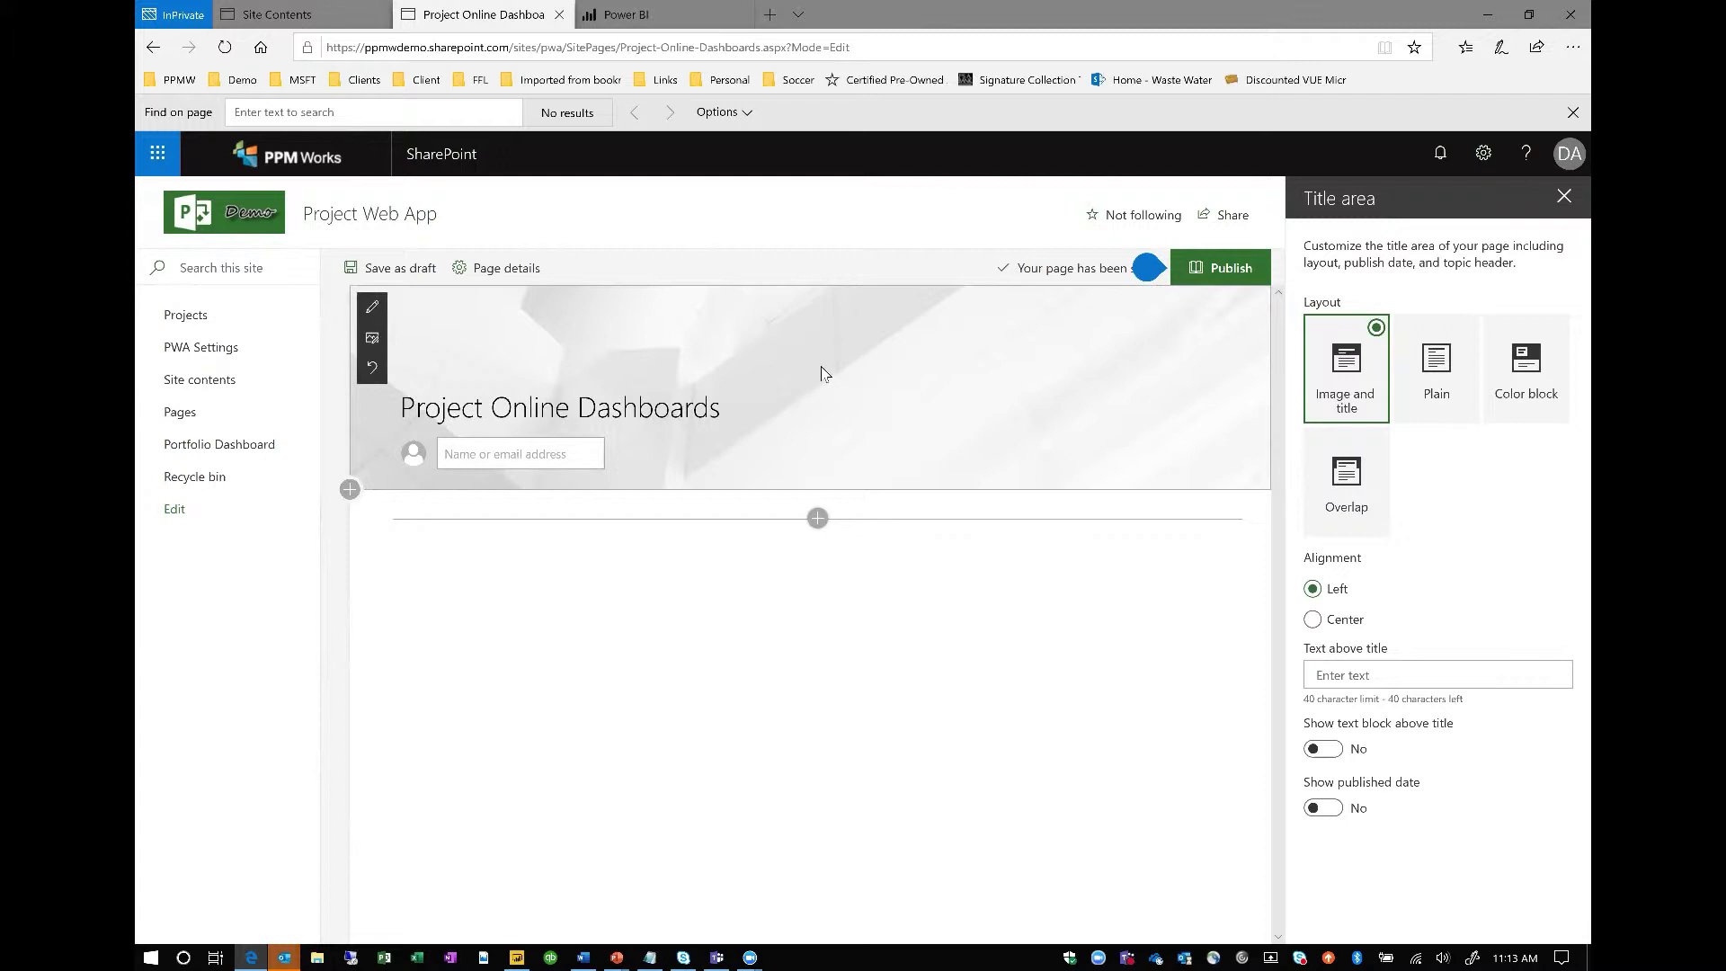
- Set the title area to the Plain layout and browse the web part toolbox down to Power BI
click(1446, 370)
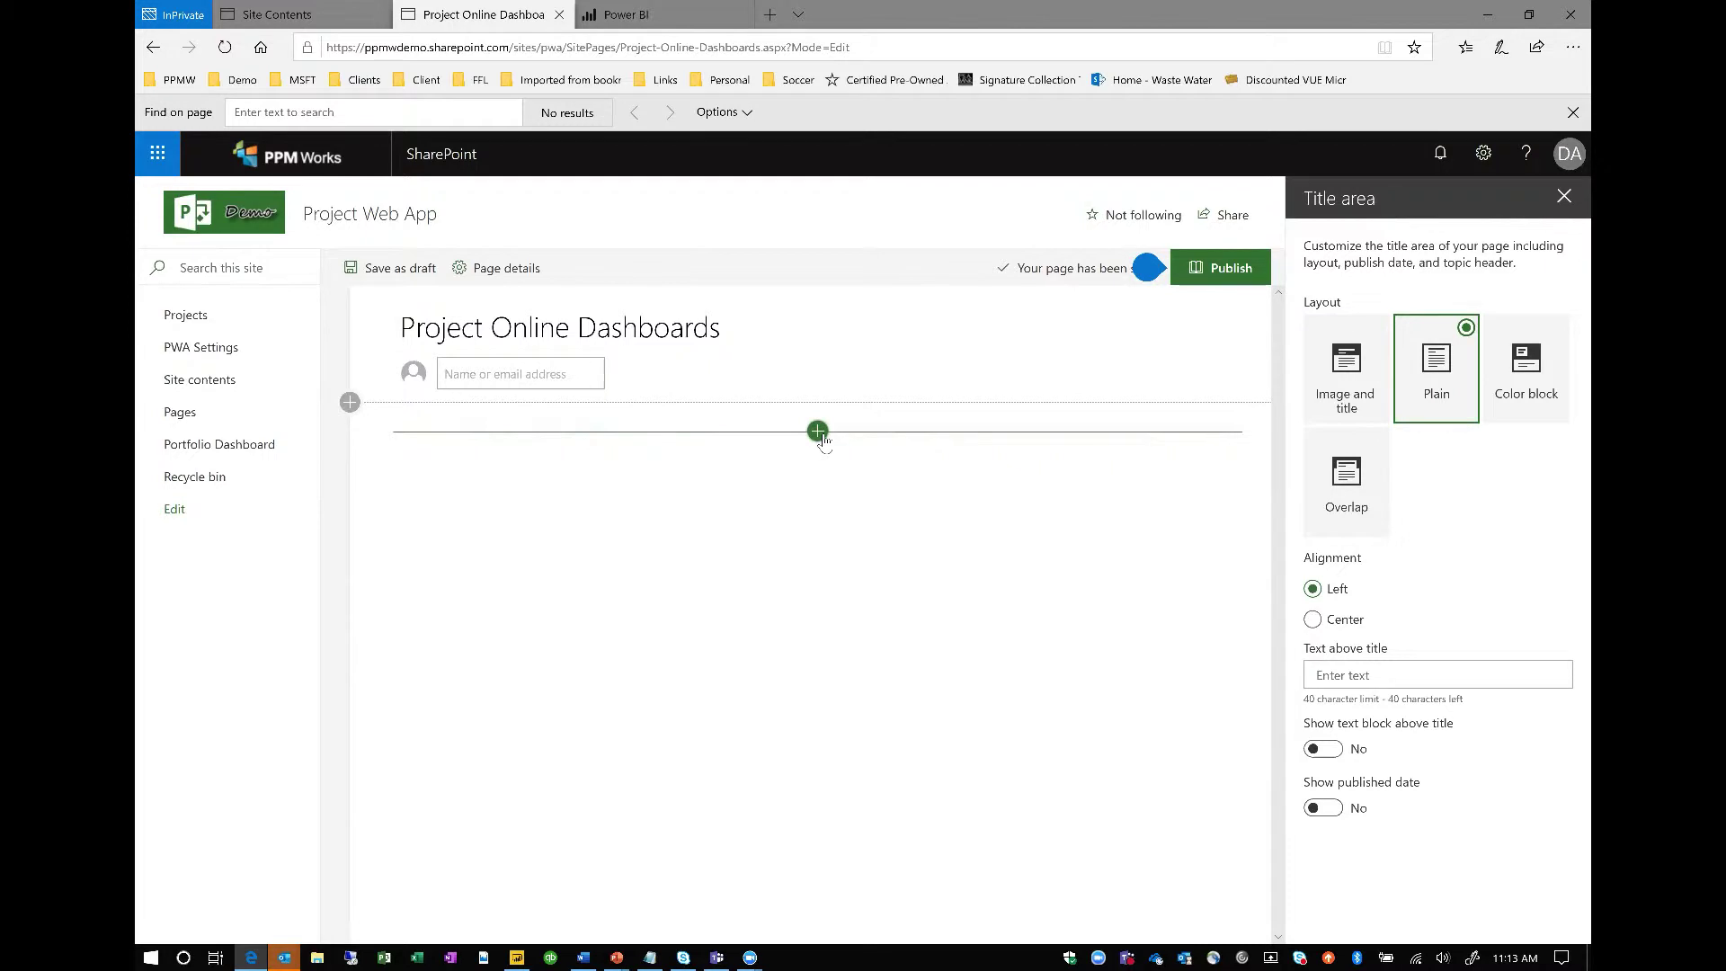
click(820, 434)
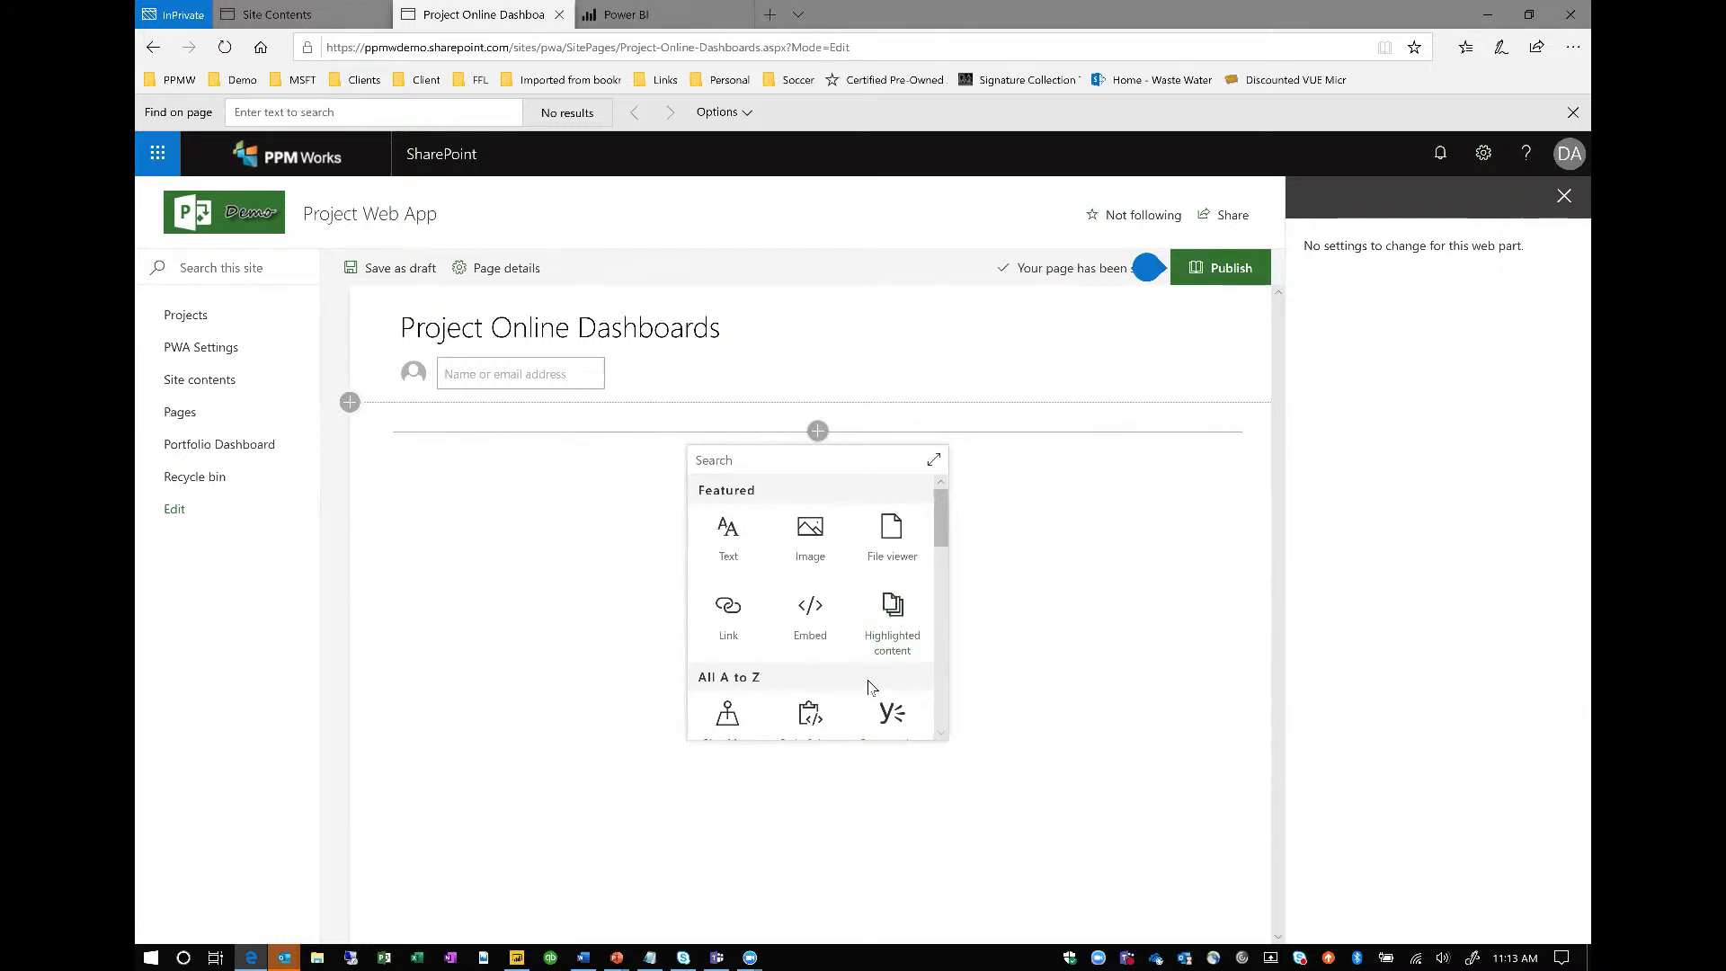
scroll(869, 686, down, 2)
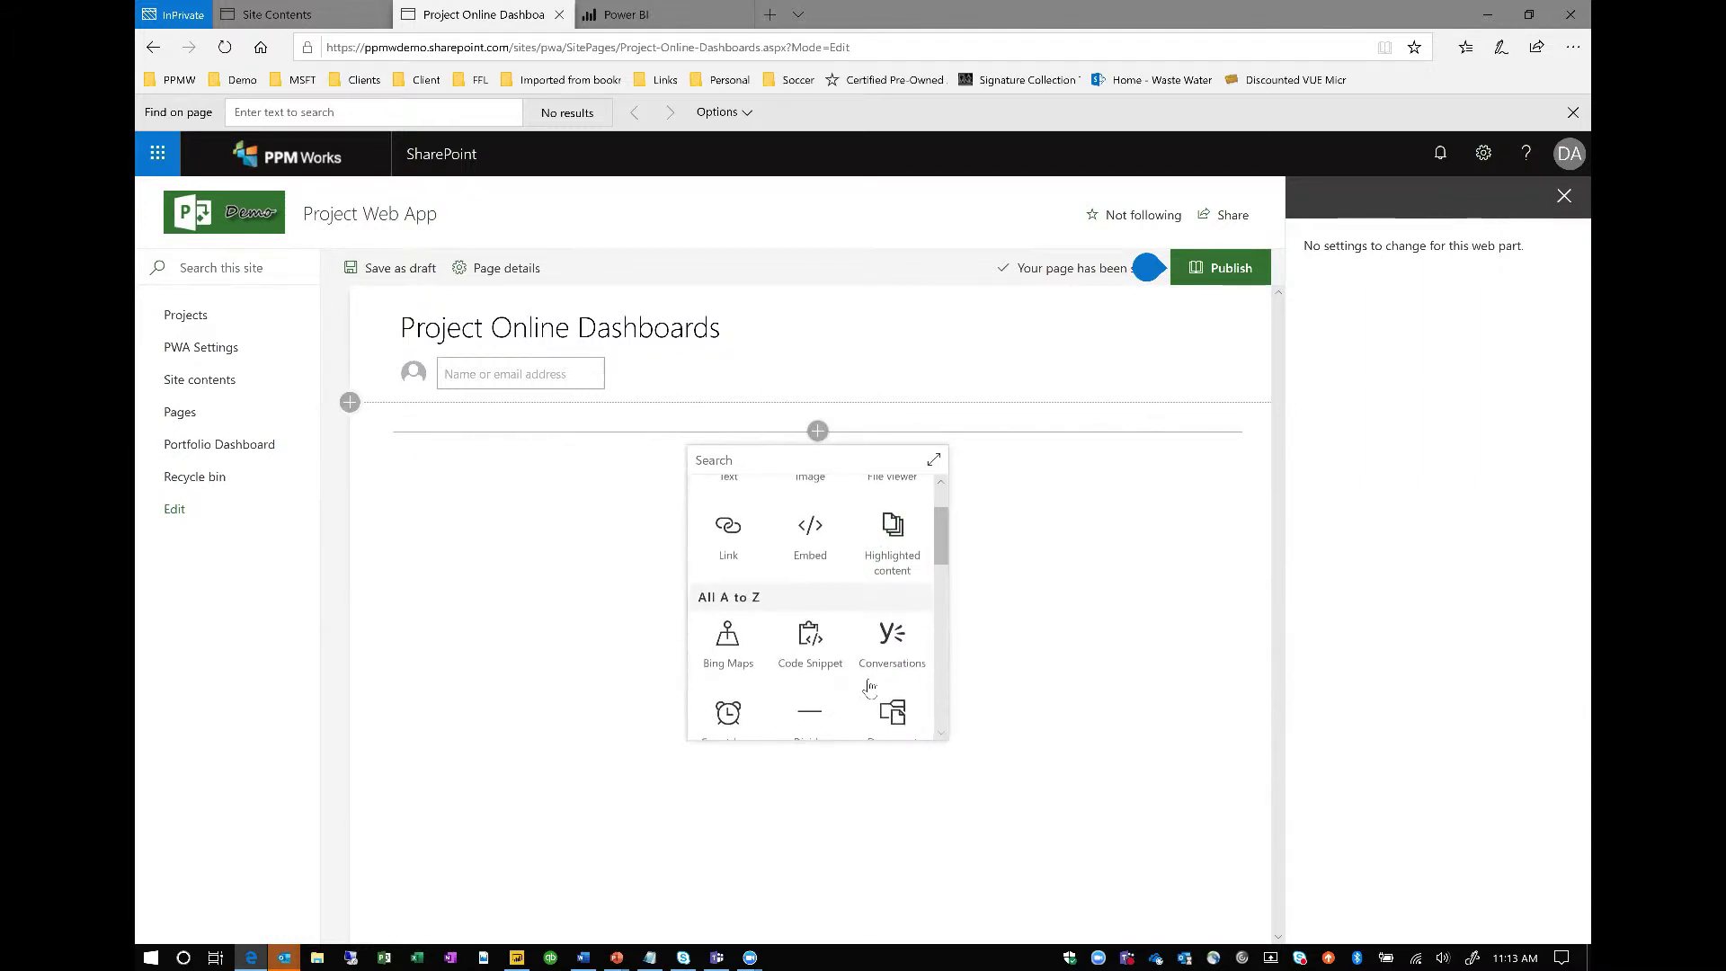
scroll(869, 686, down, 3)
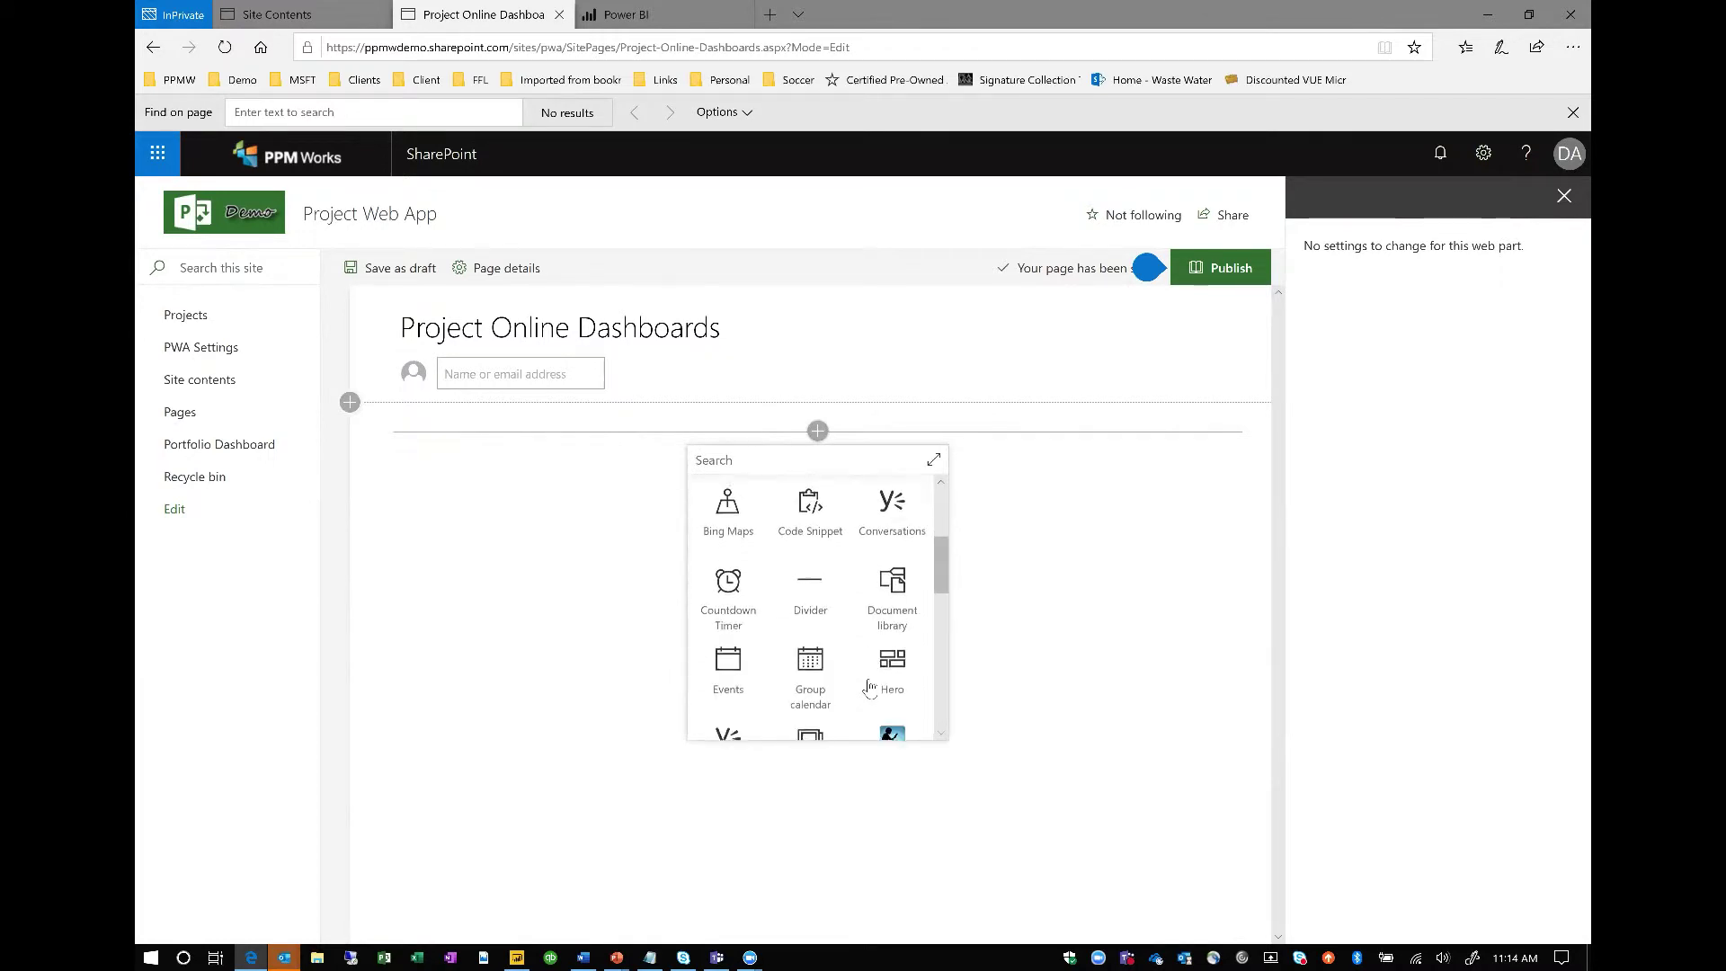
scroll(869, 688, down, 6)
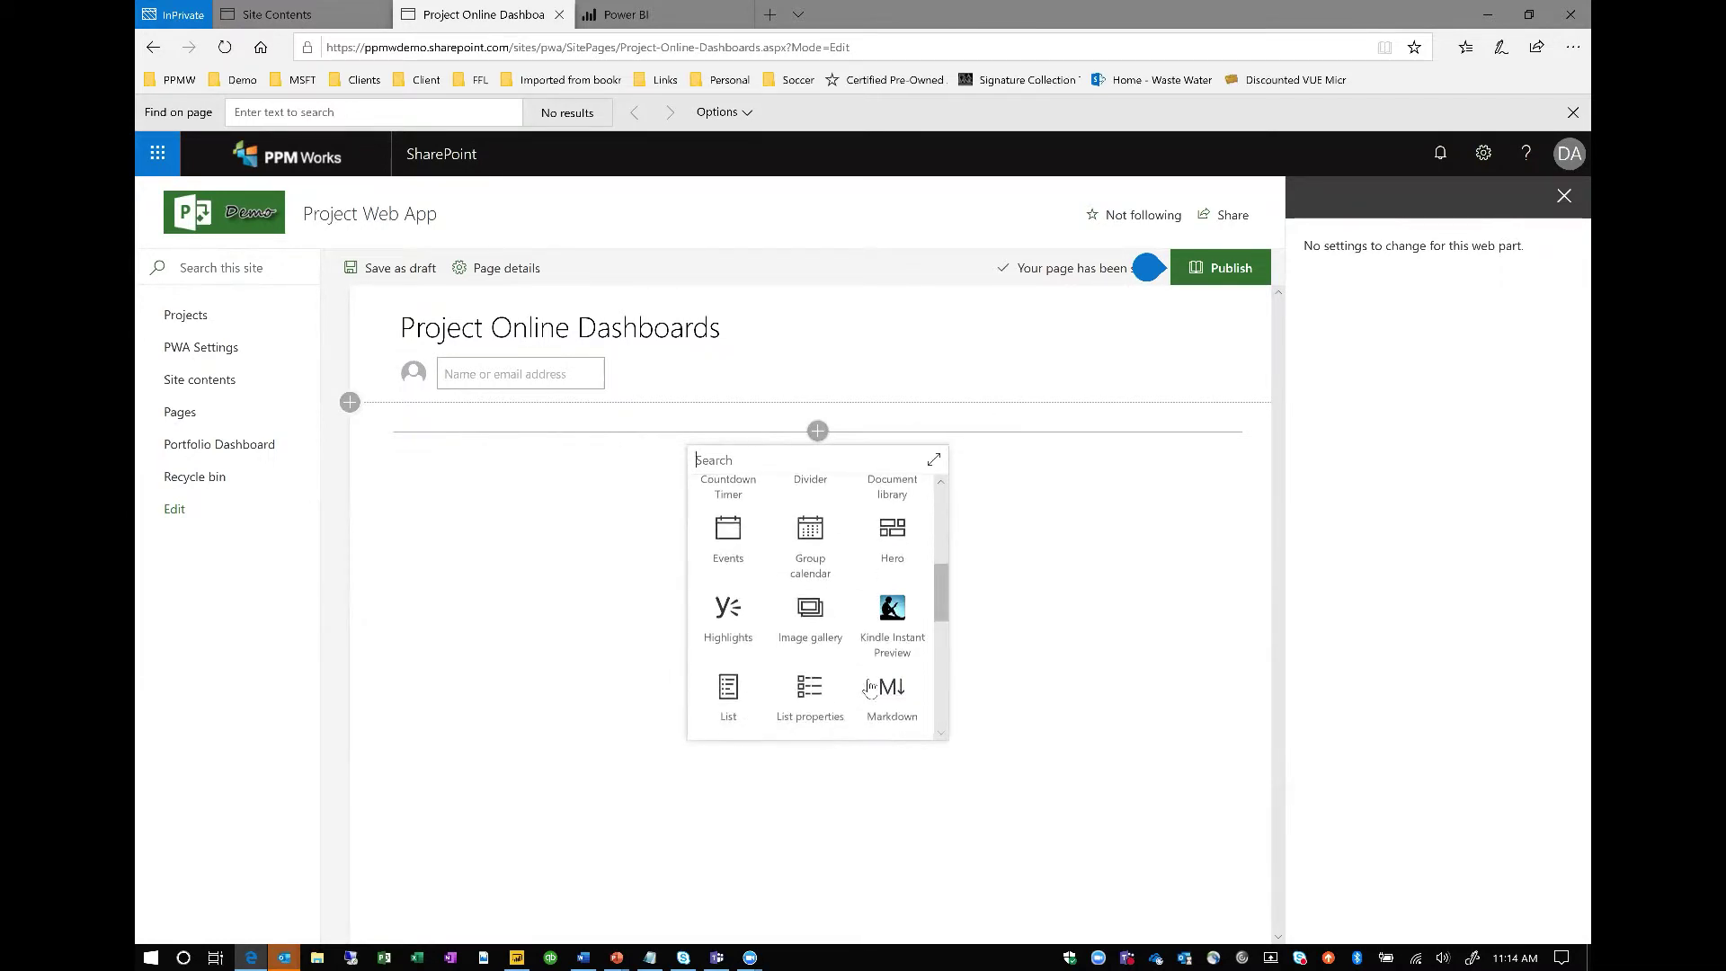
scroll(869, 686, down, 3)
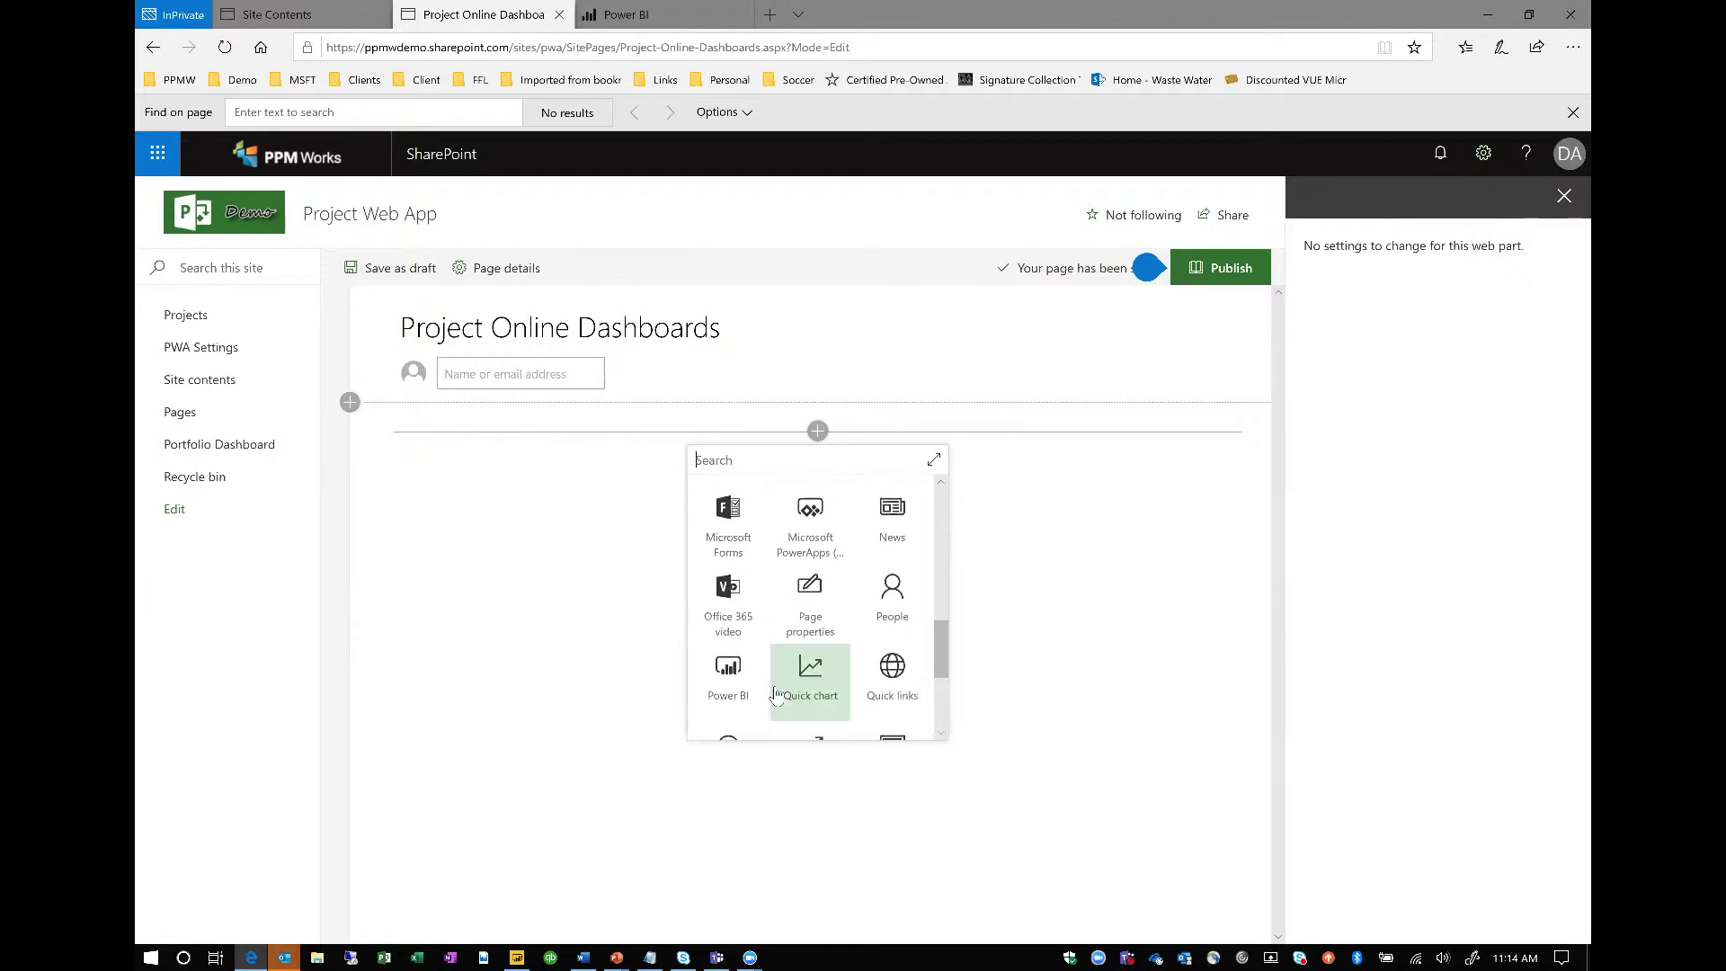
- Insert the Power BI web part below the Project Online Dashboards title
click(731, 676)
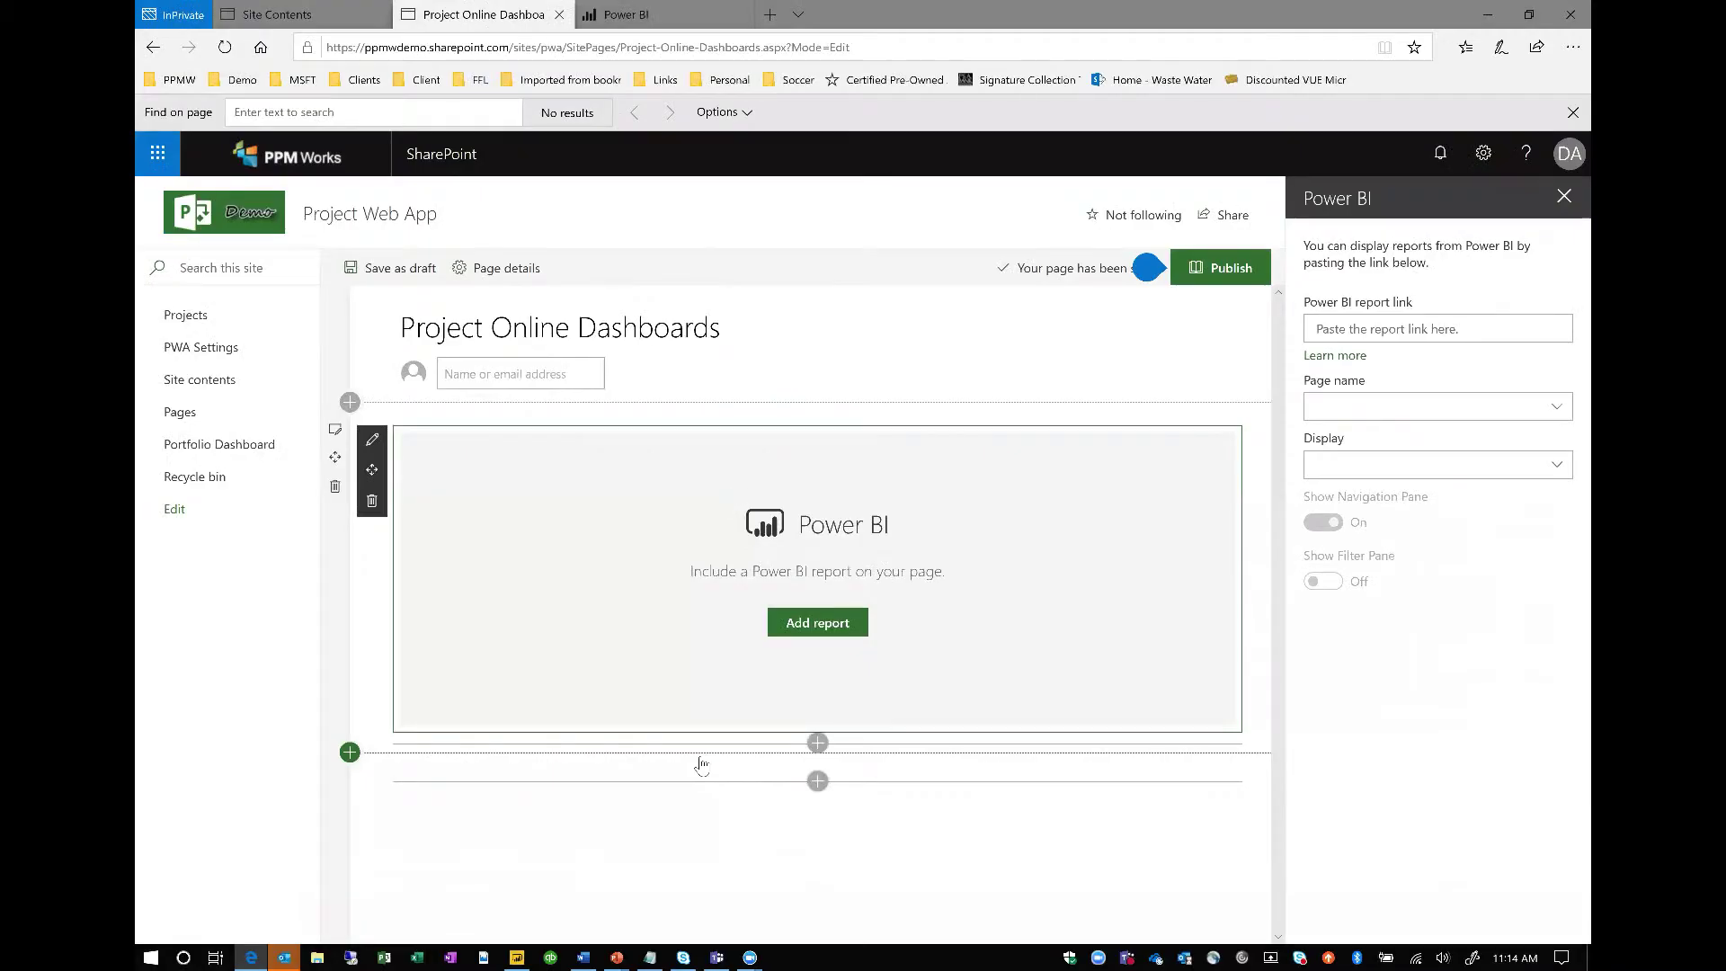
- In Power BI, search public apps for 'project online' and install Microsoft Project Online
click(651, 14)
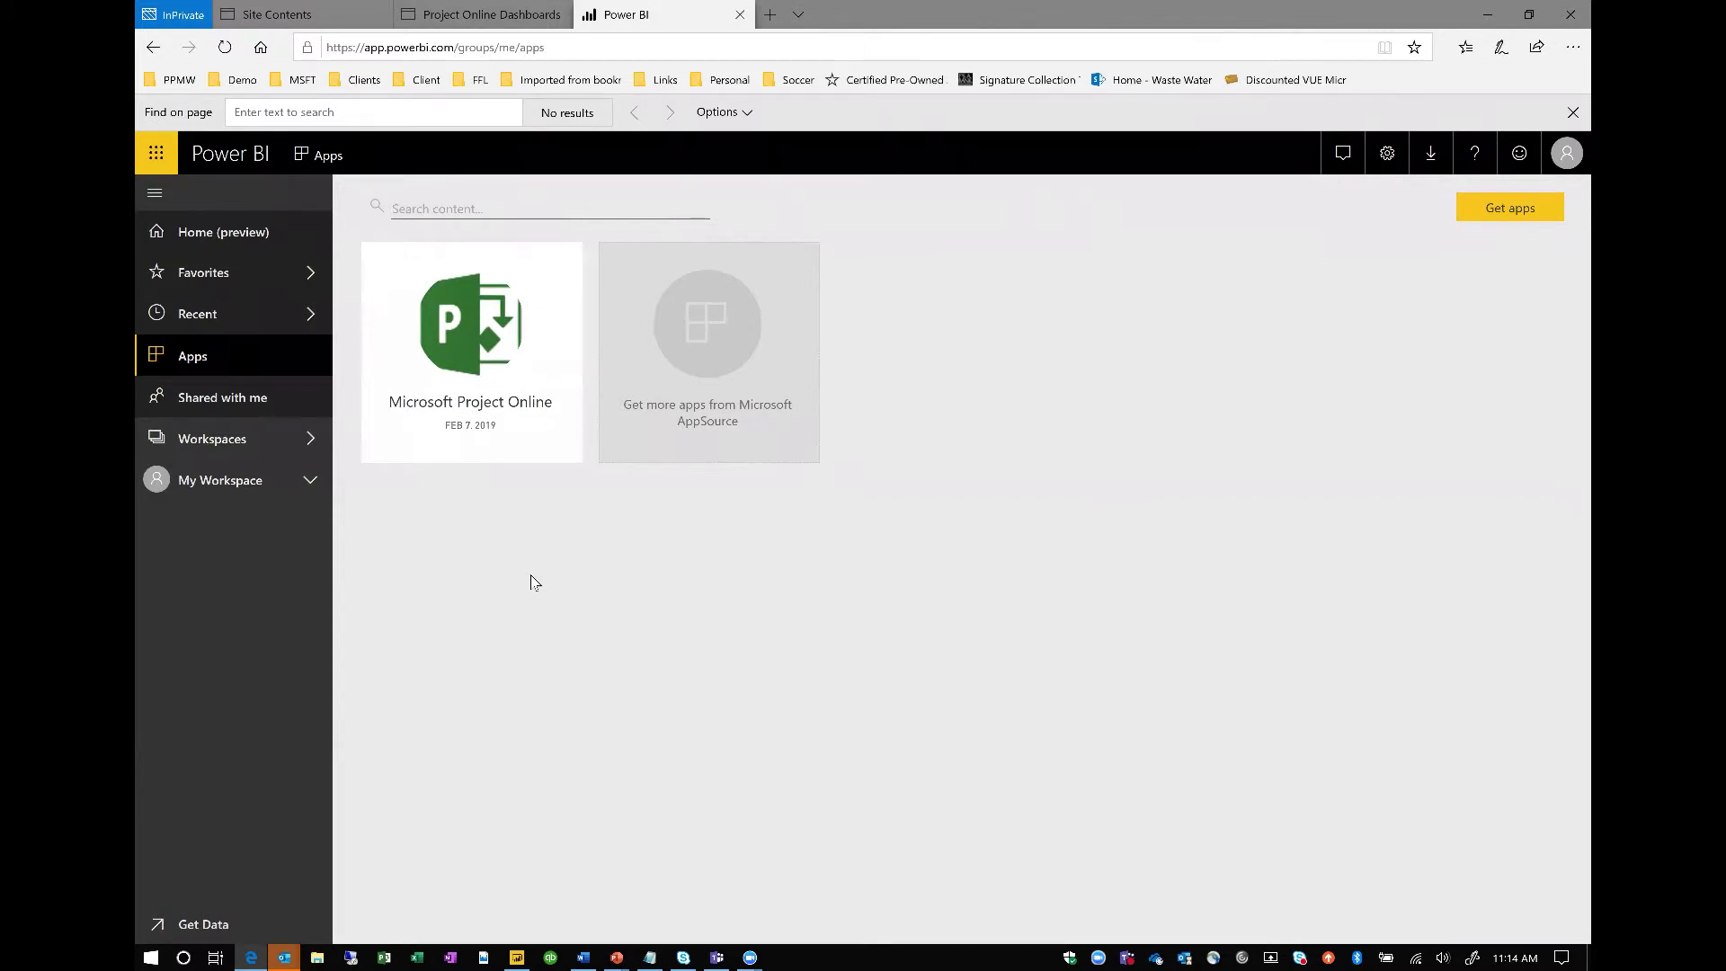
mouse_move(501, 427)
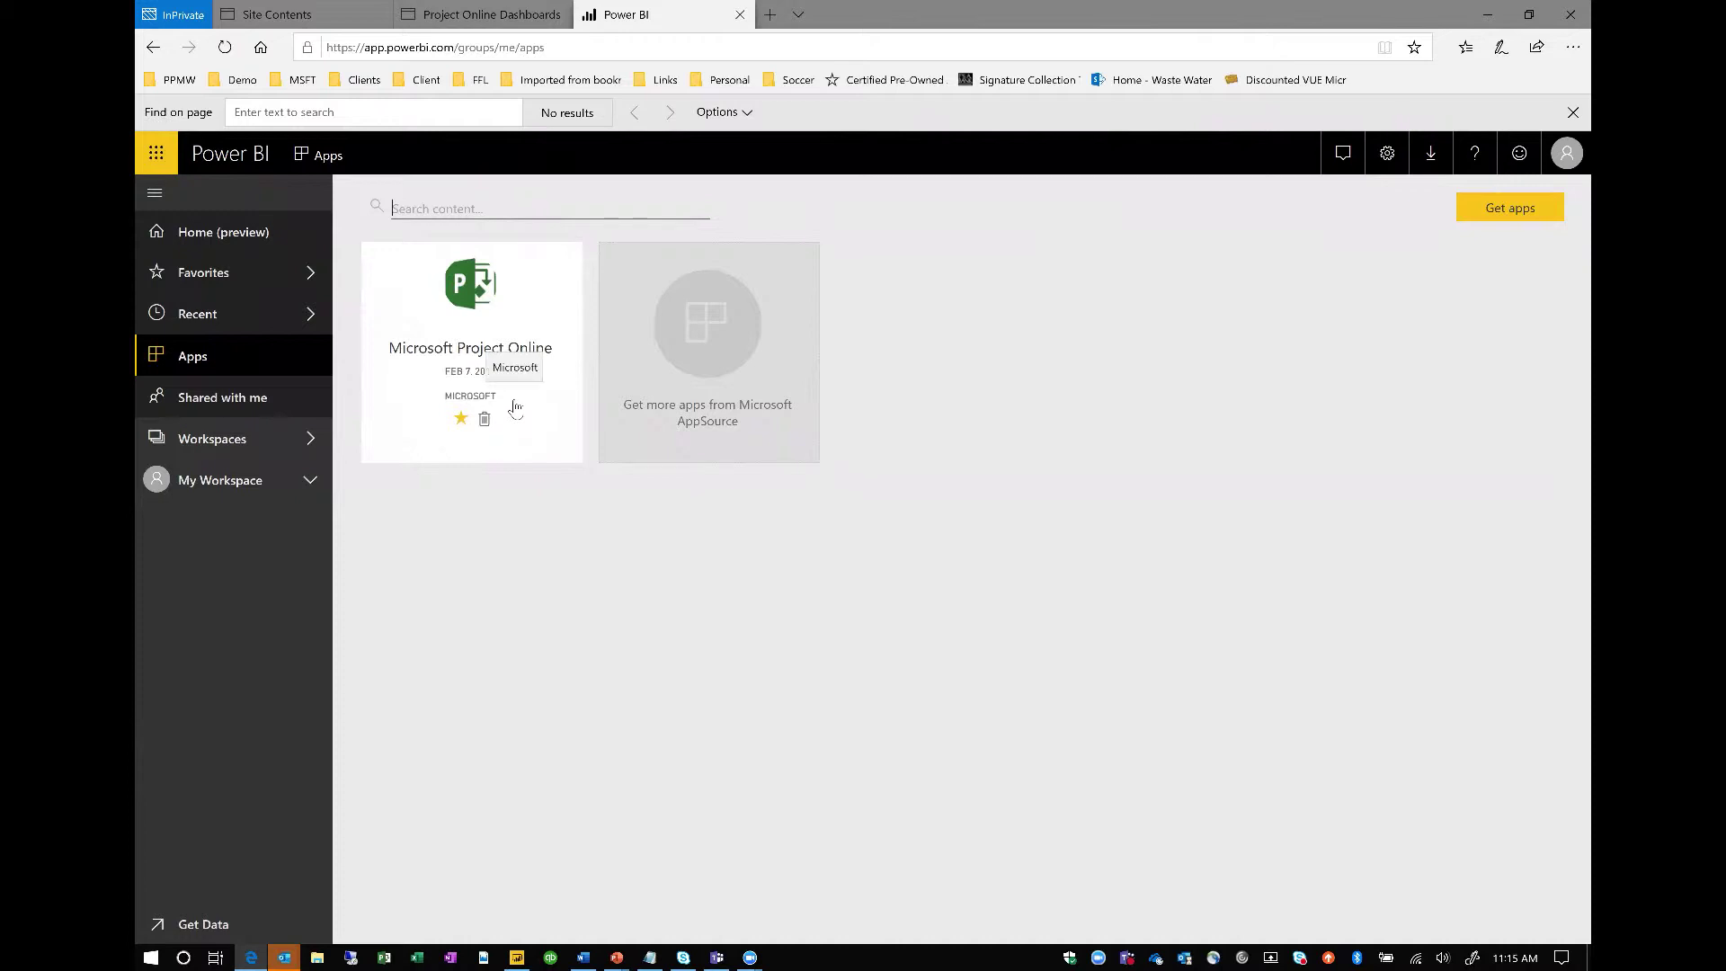
click(678, 412)
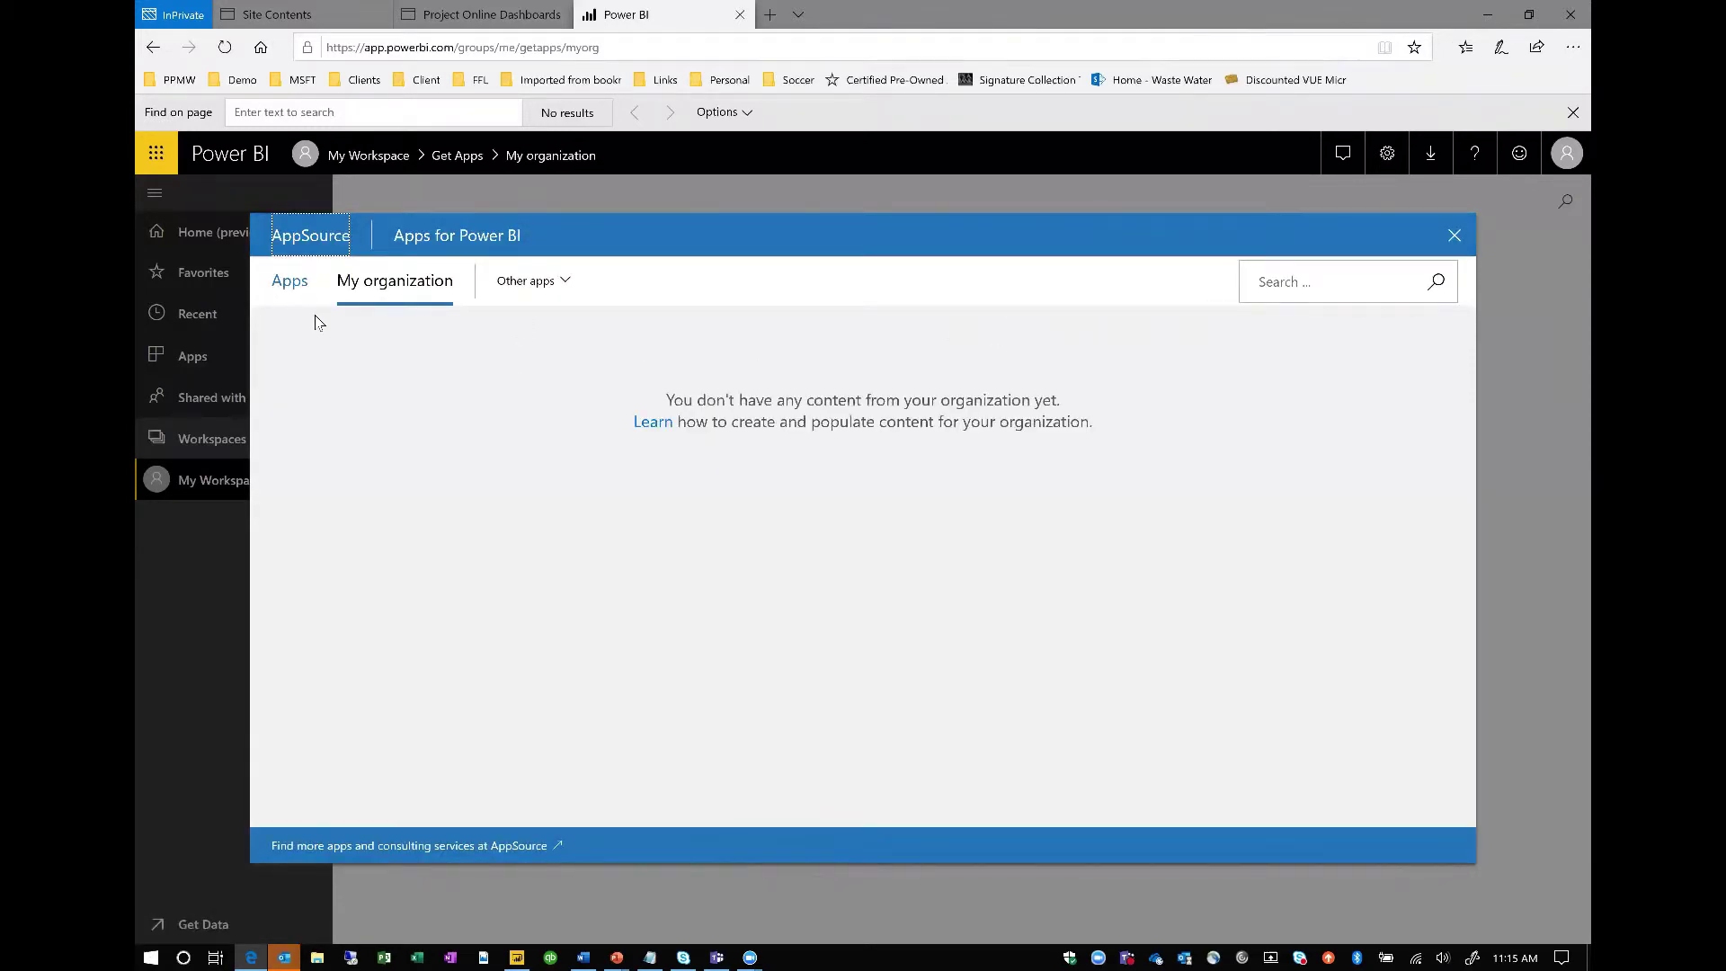
click(287, 286)
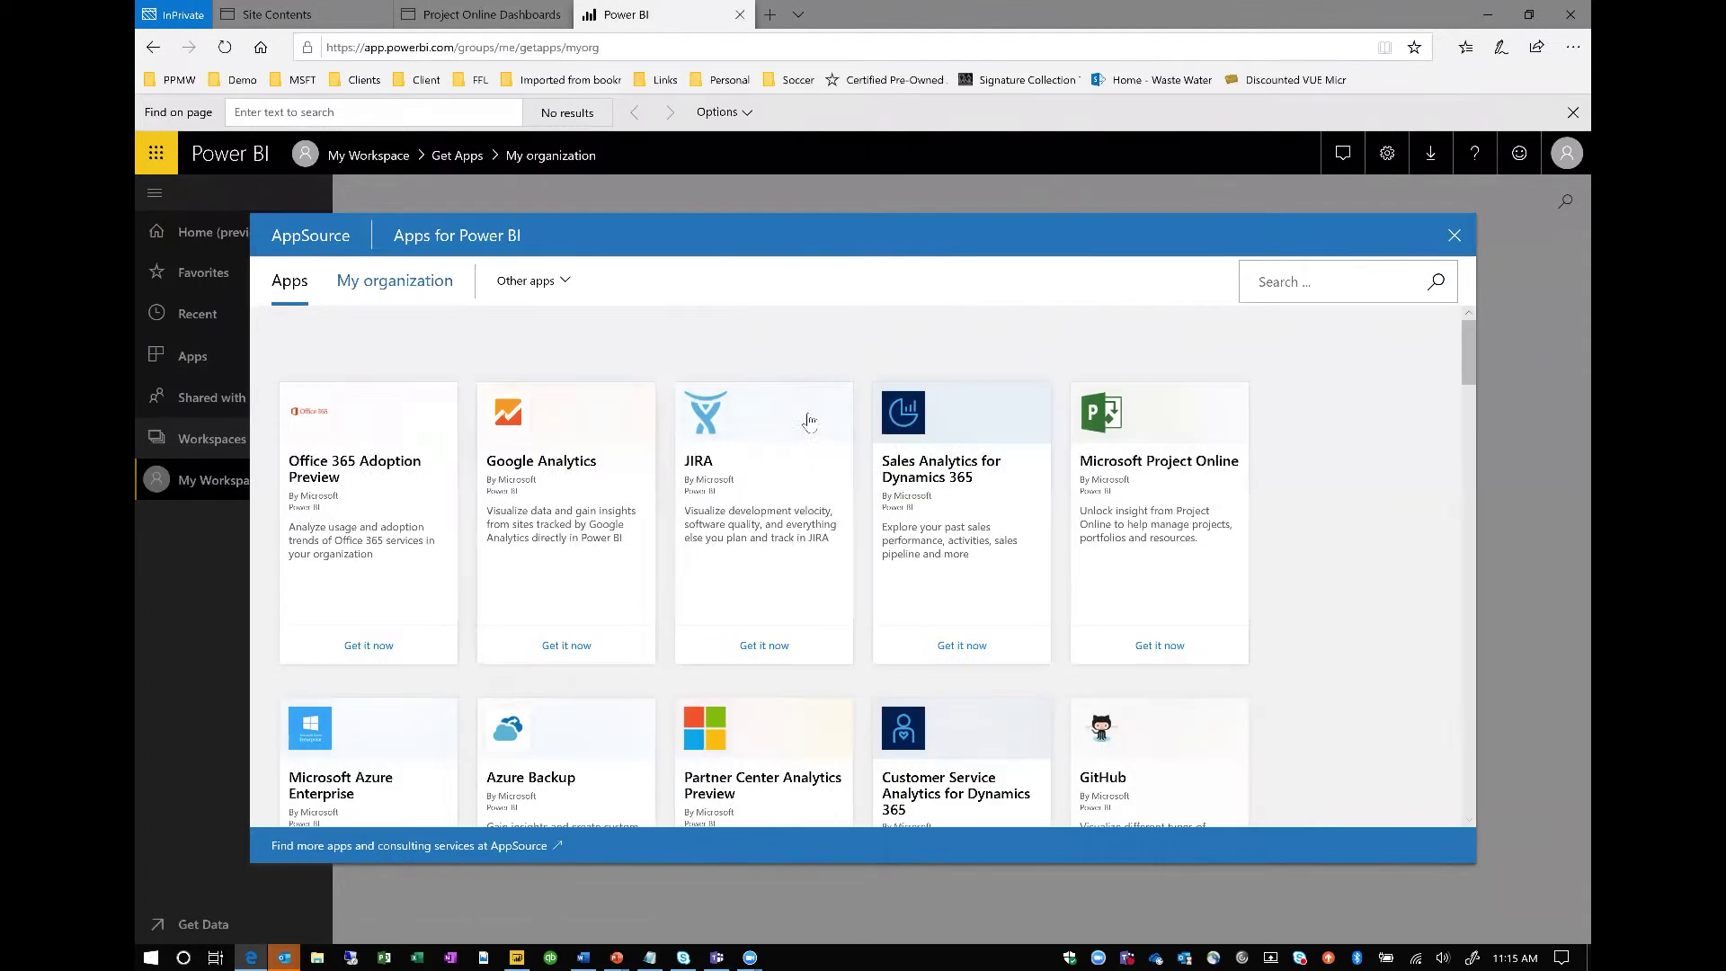
click(1266, 286)
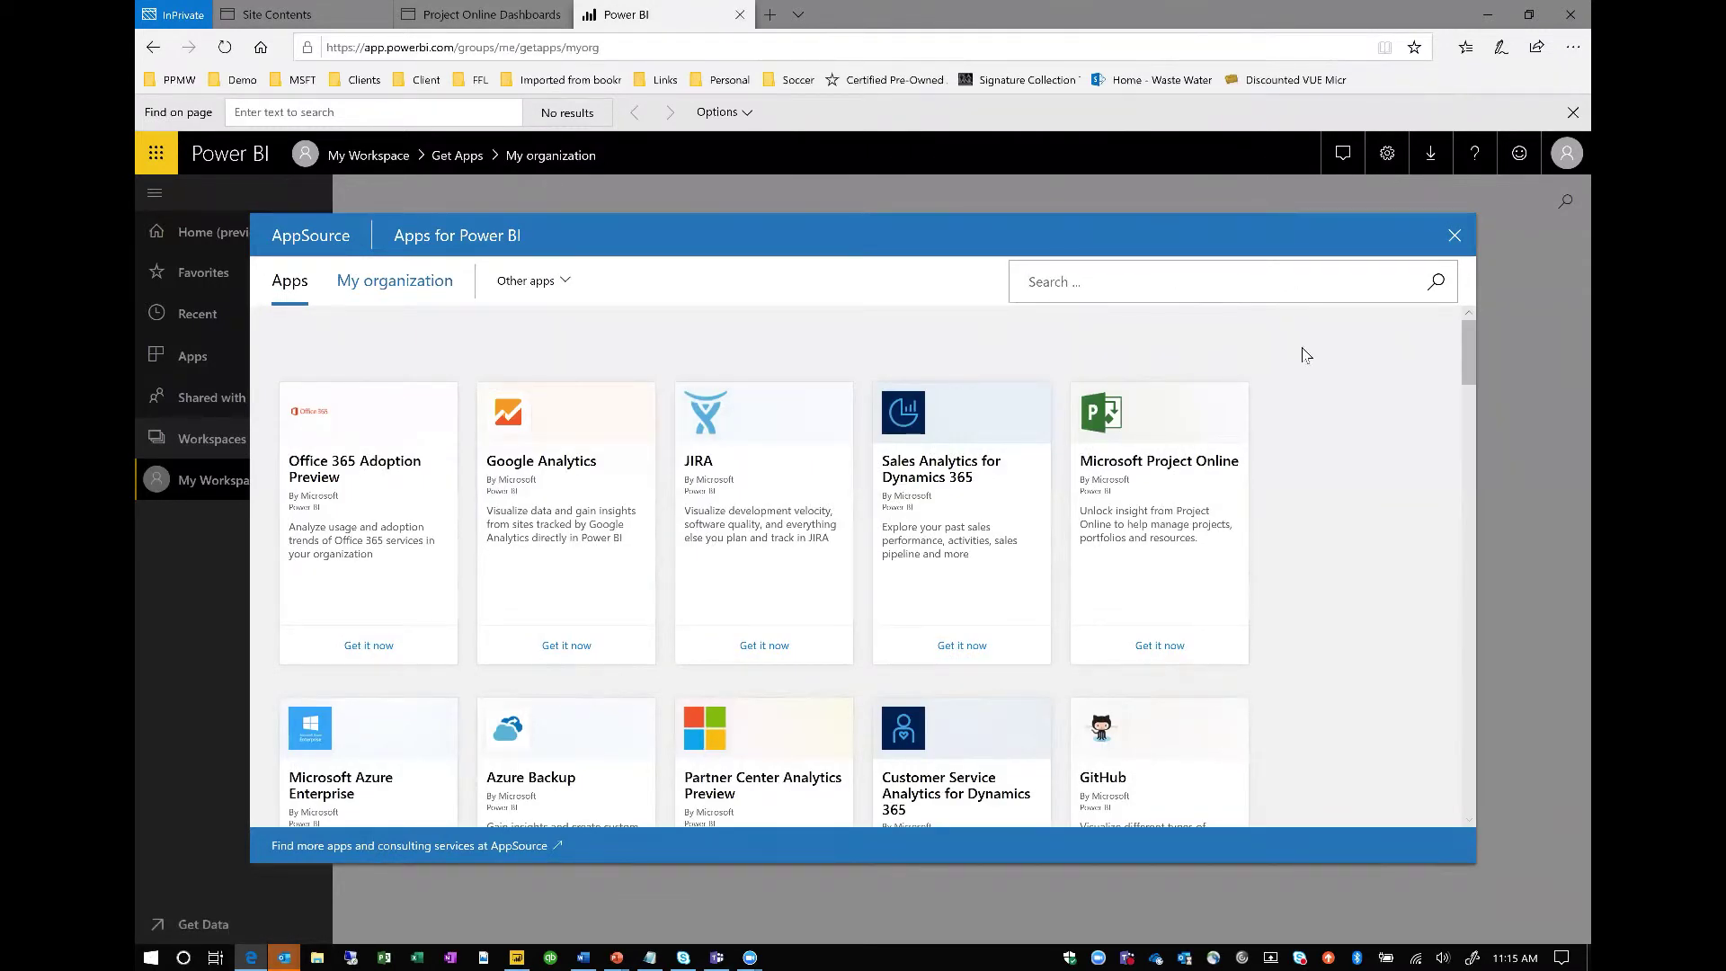
text(project online)
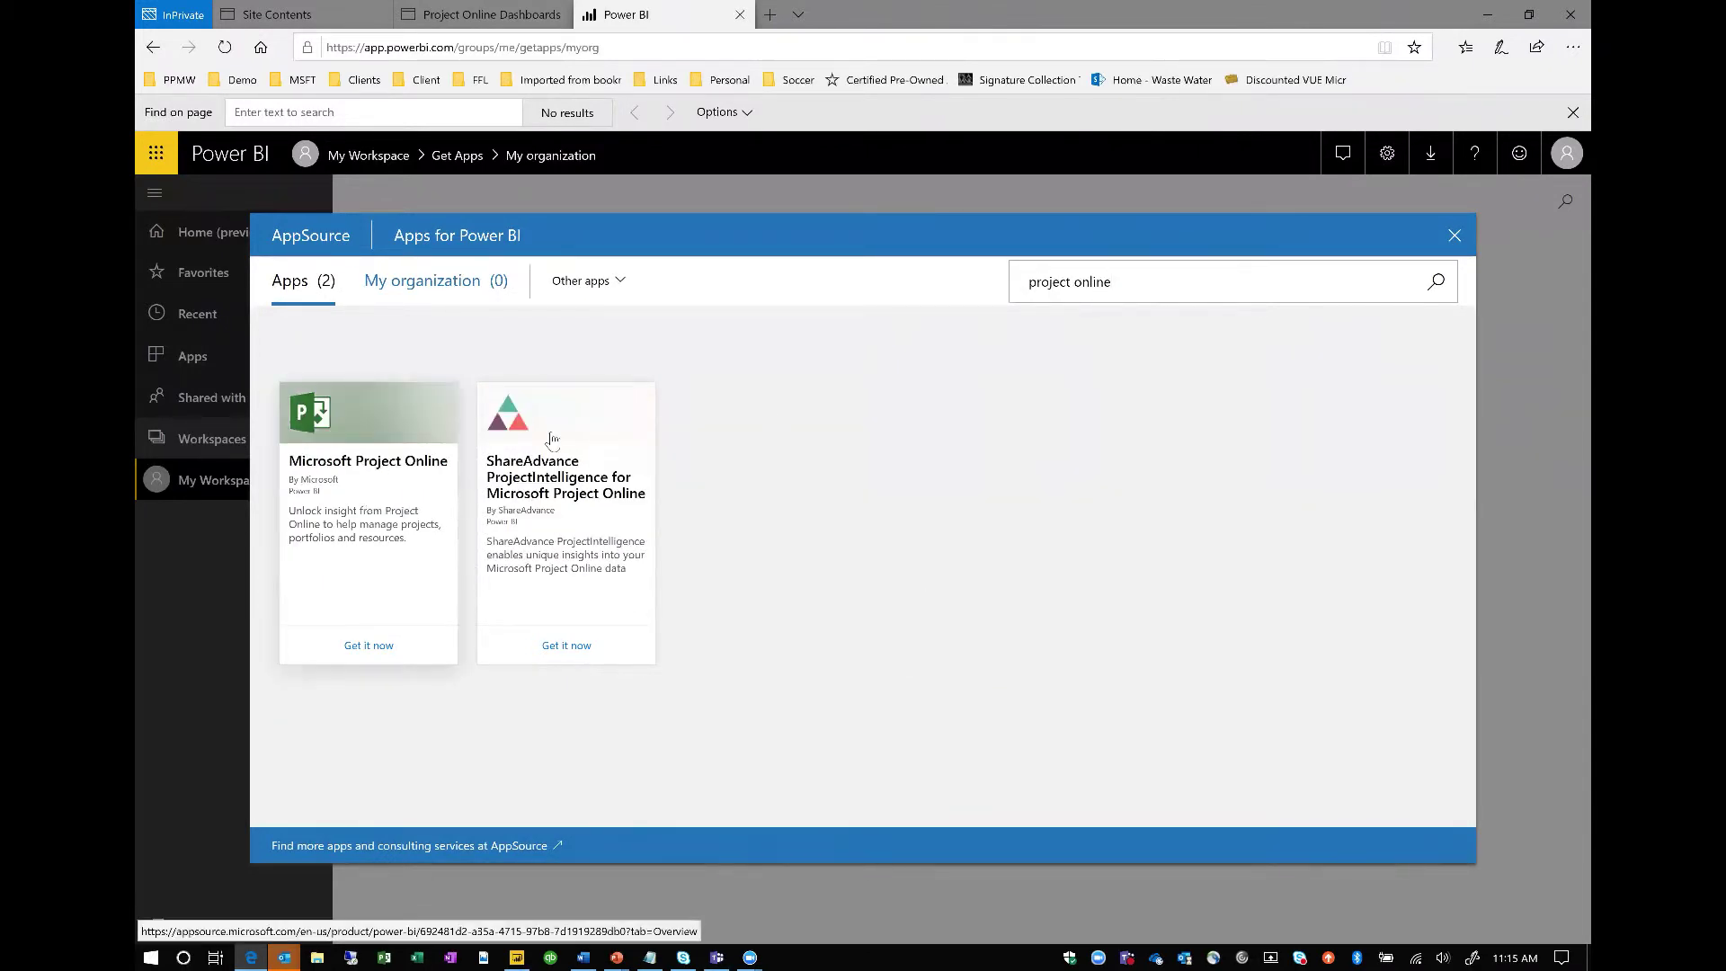
click(1455, 237)
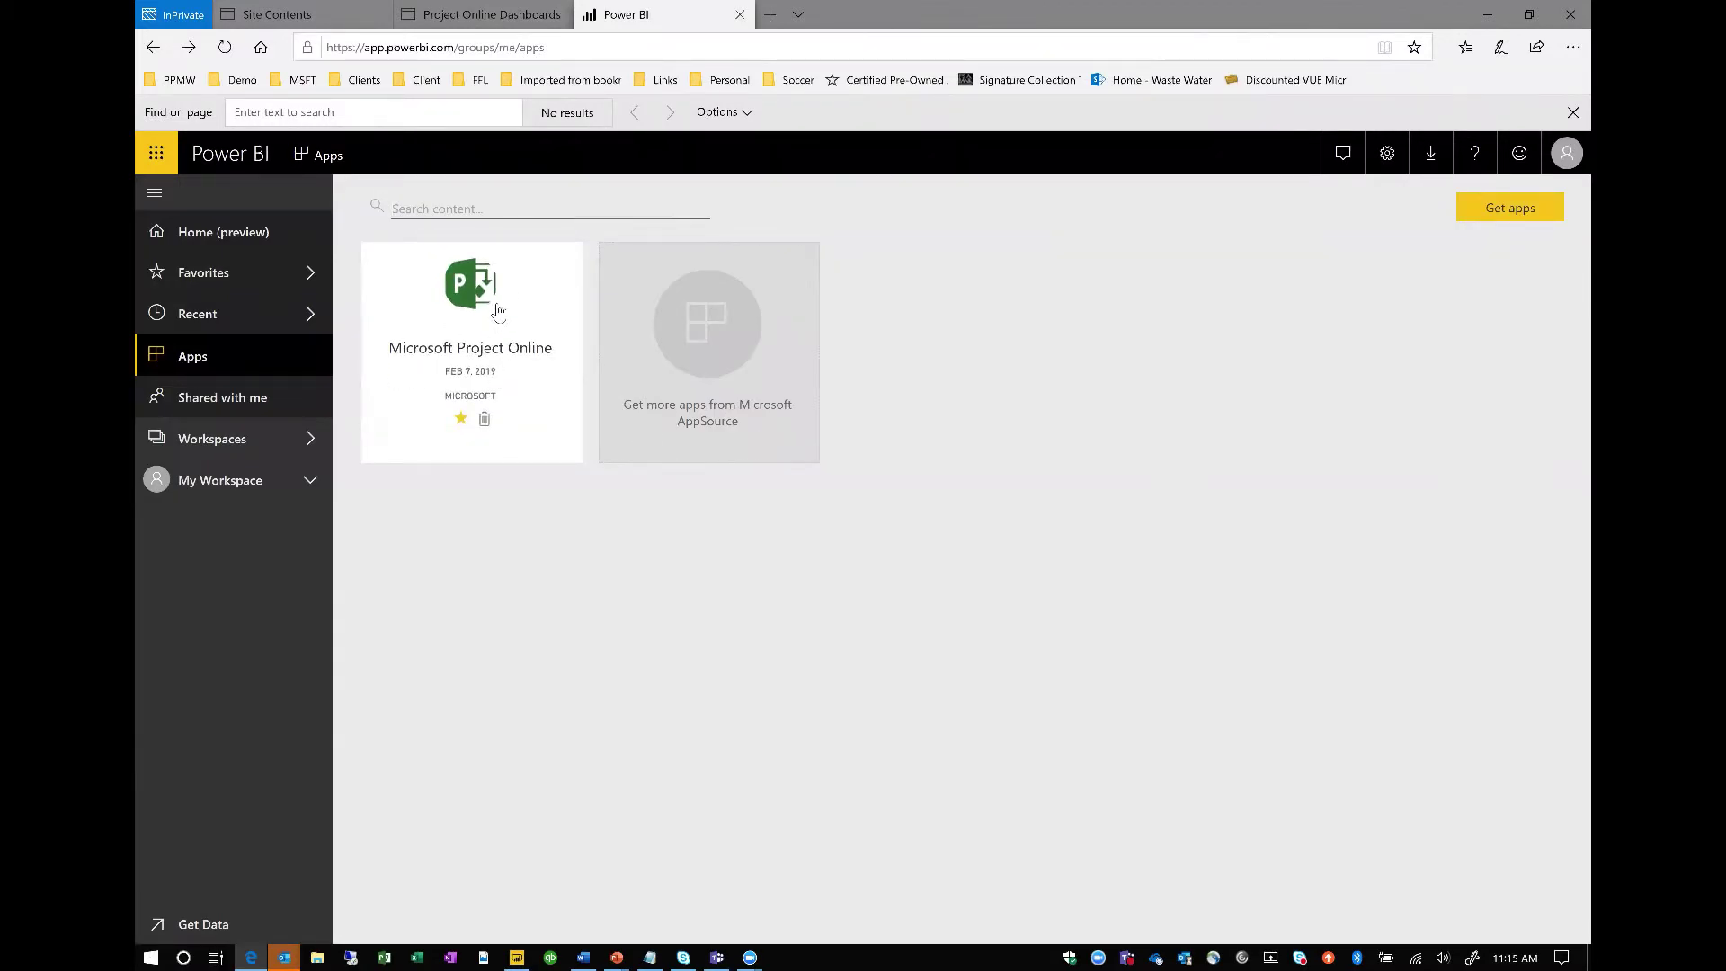
- Open the Microsoft Project Online app's Portfolio Overview report and its File menu
click(499, 311)
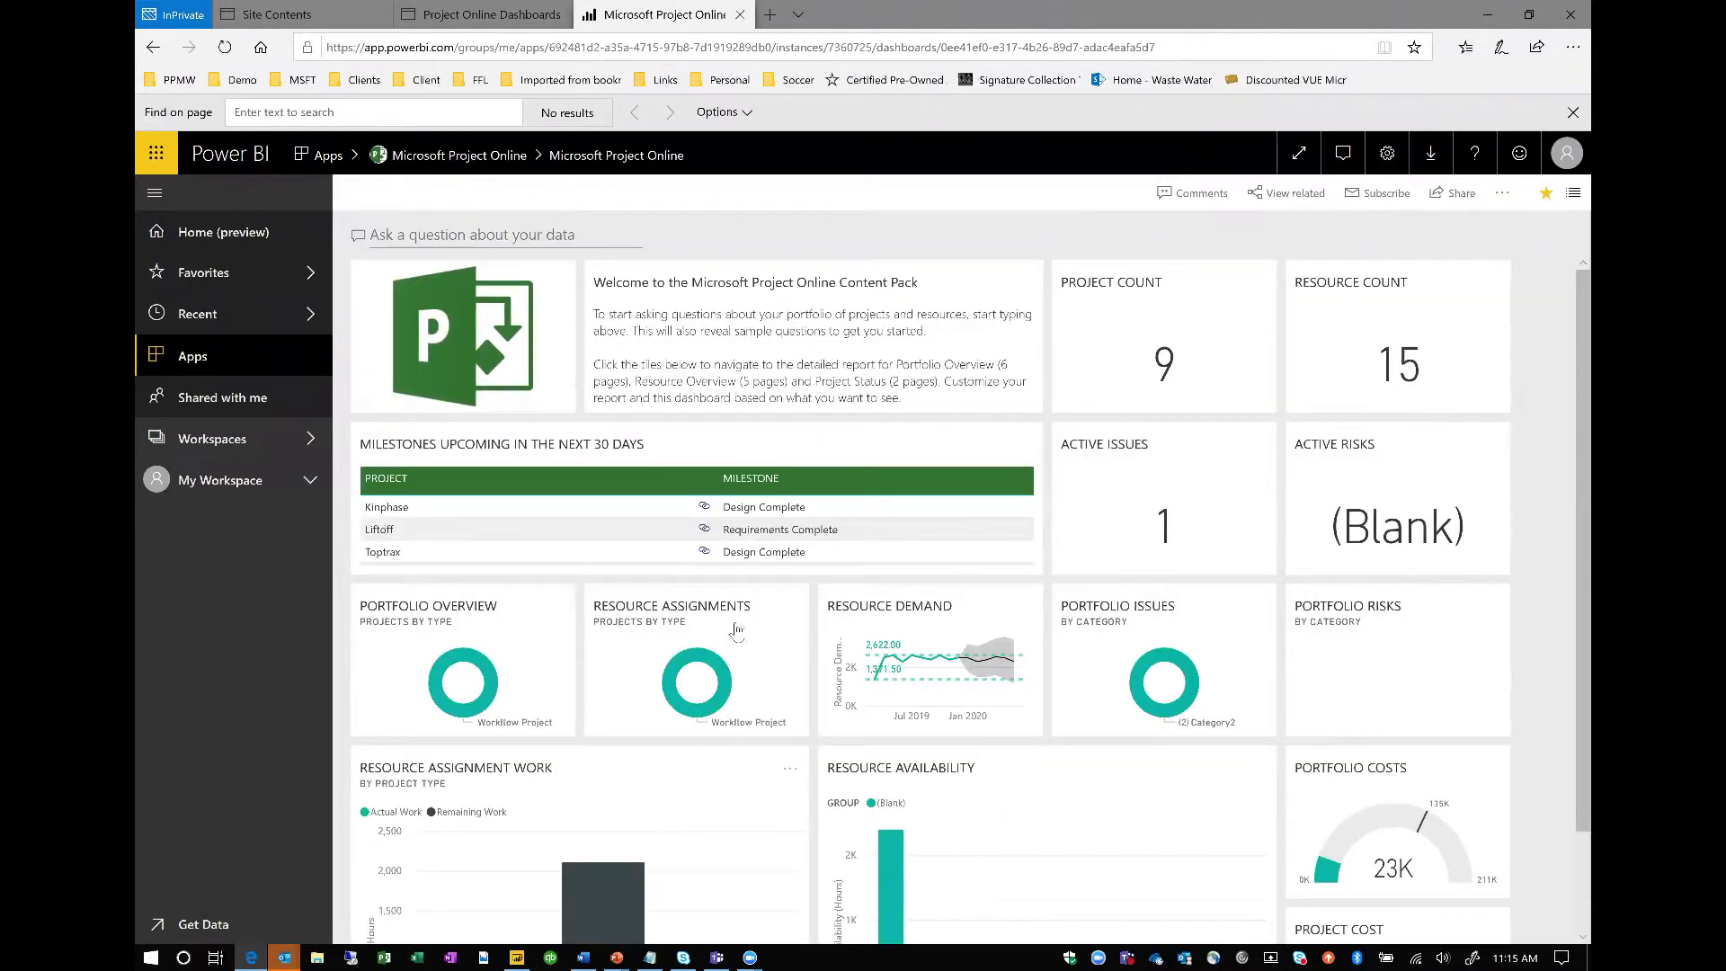
click(477, 611)
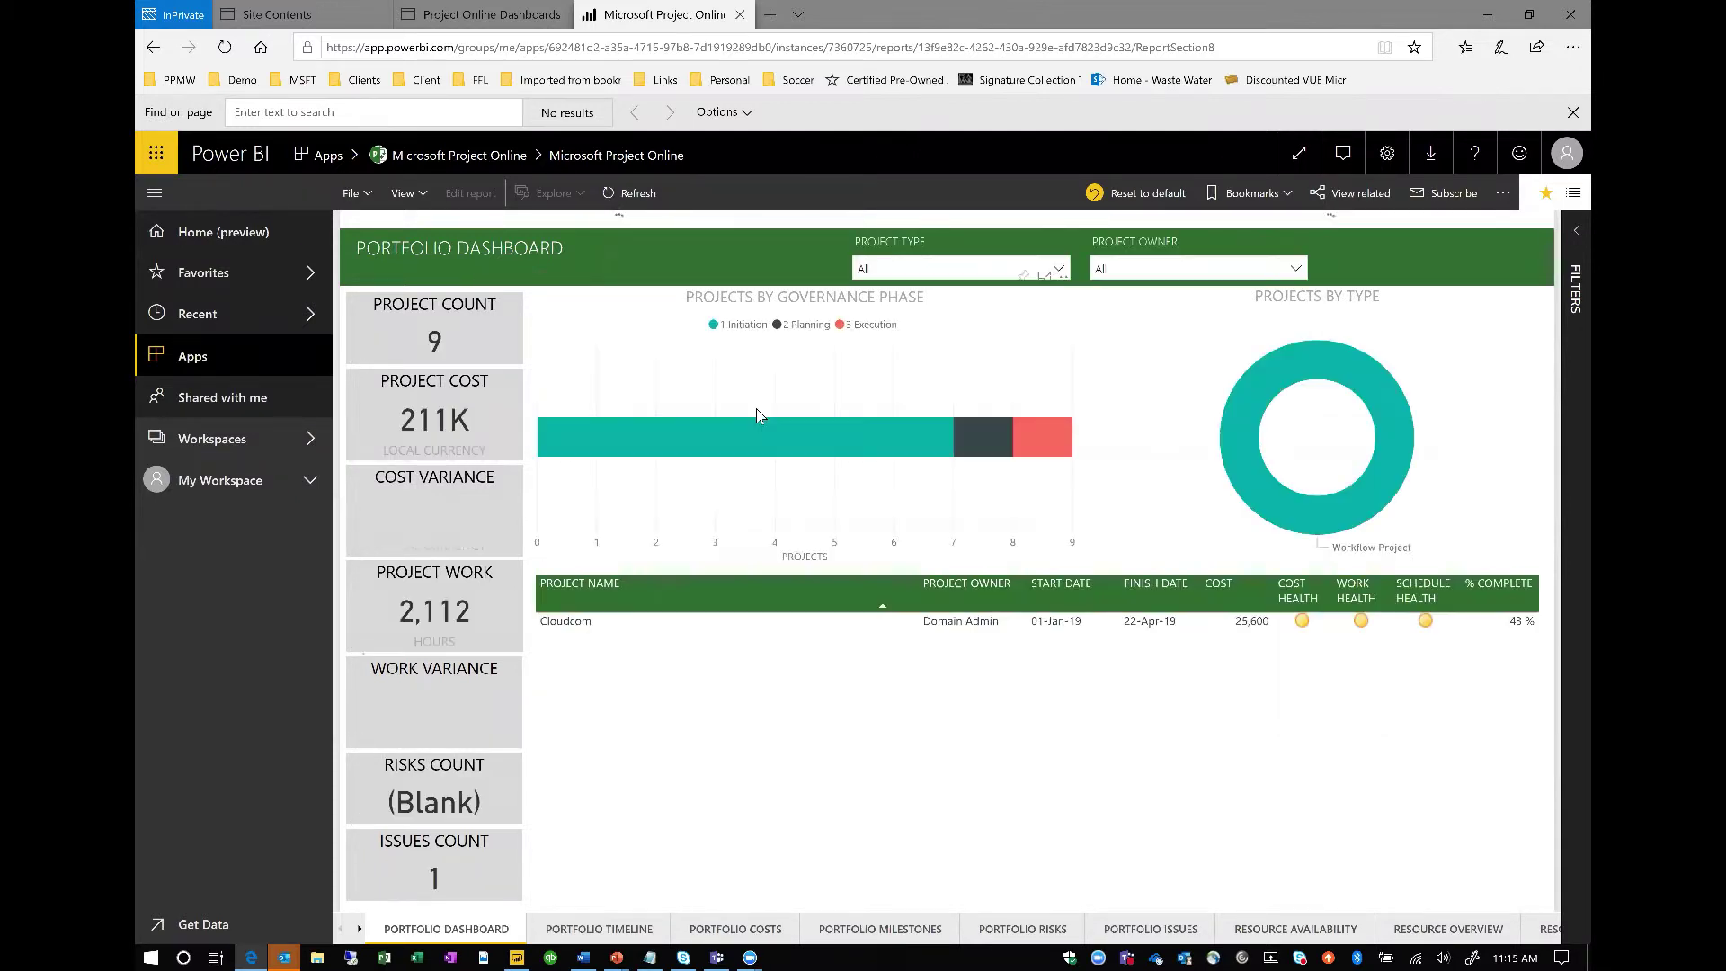
click(352, 195)
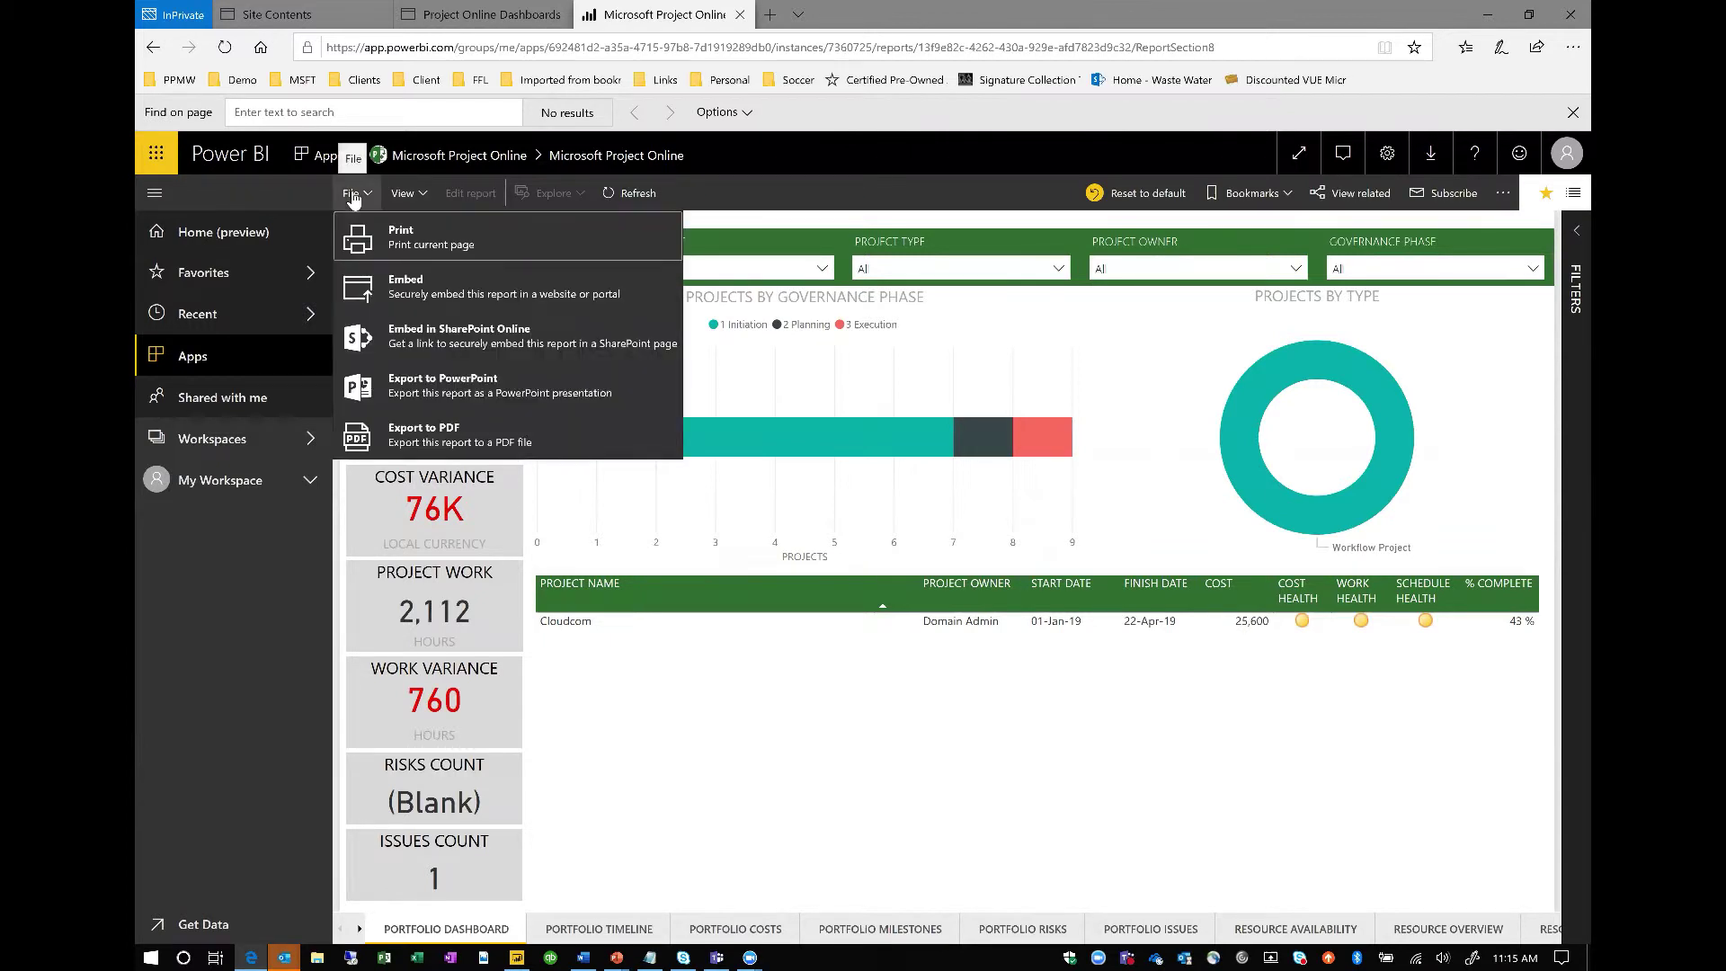
- Choose Embed in SharePoint Online and select the report's embed link to copy
click(473, 349)
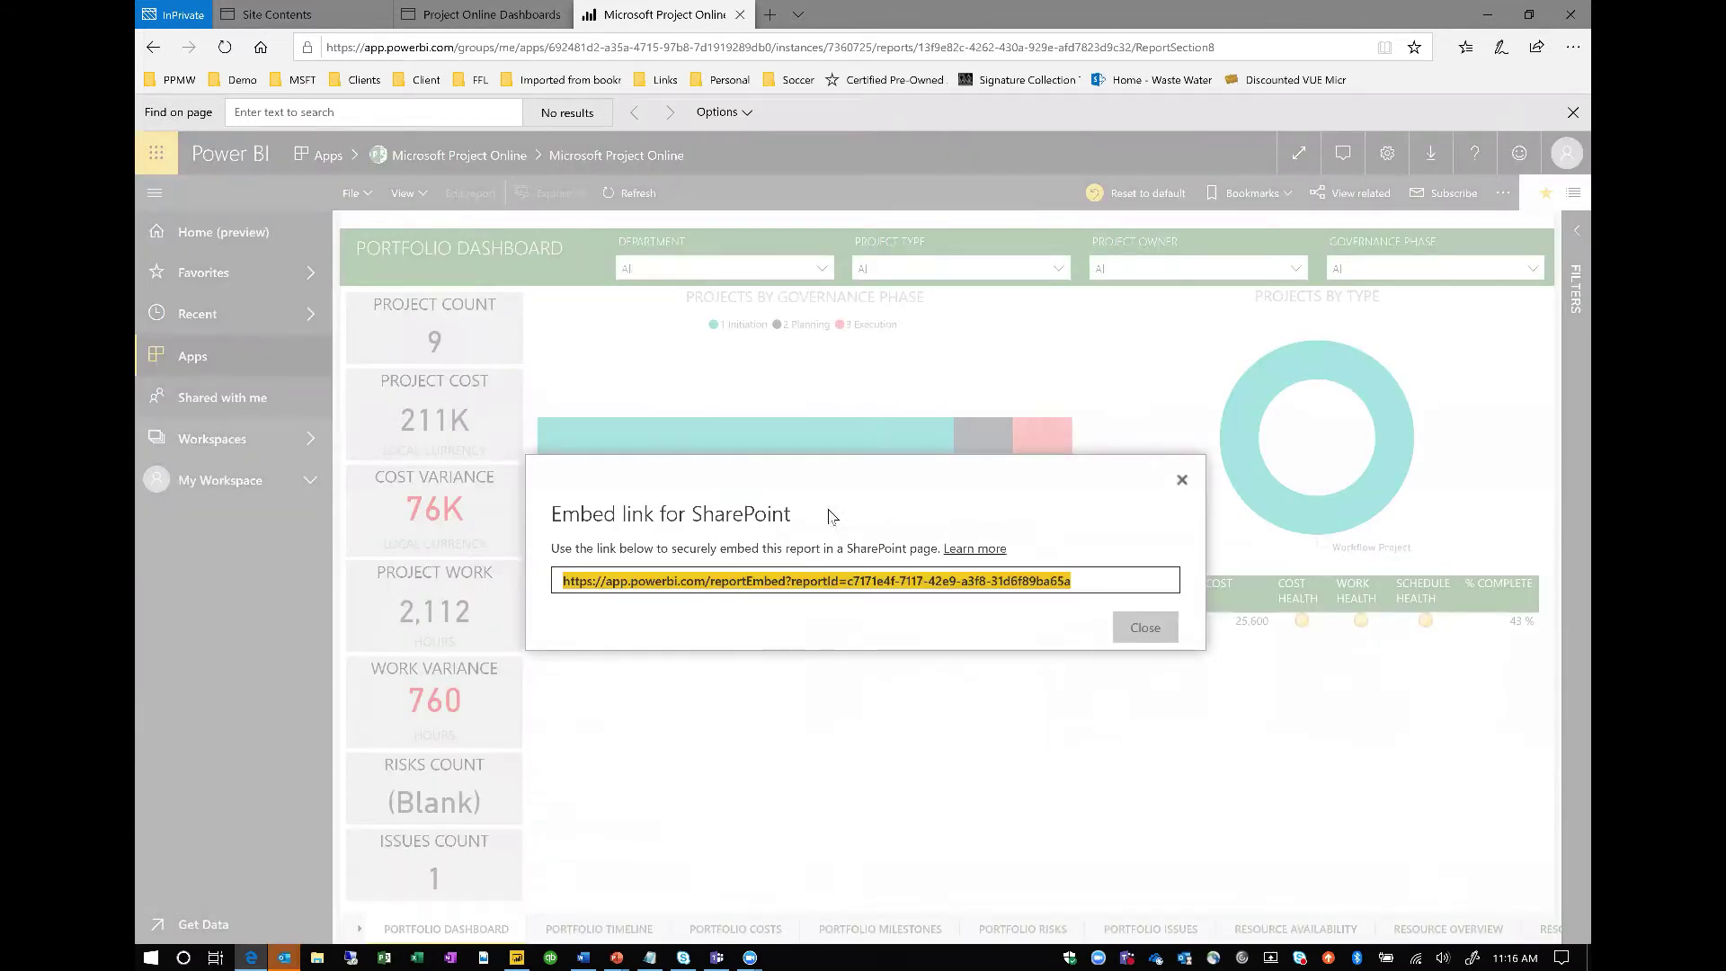
click(1085, 585)
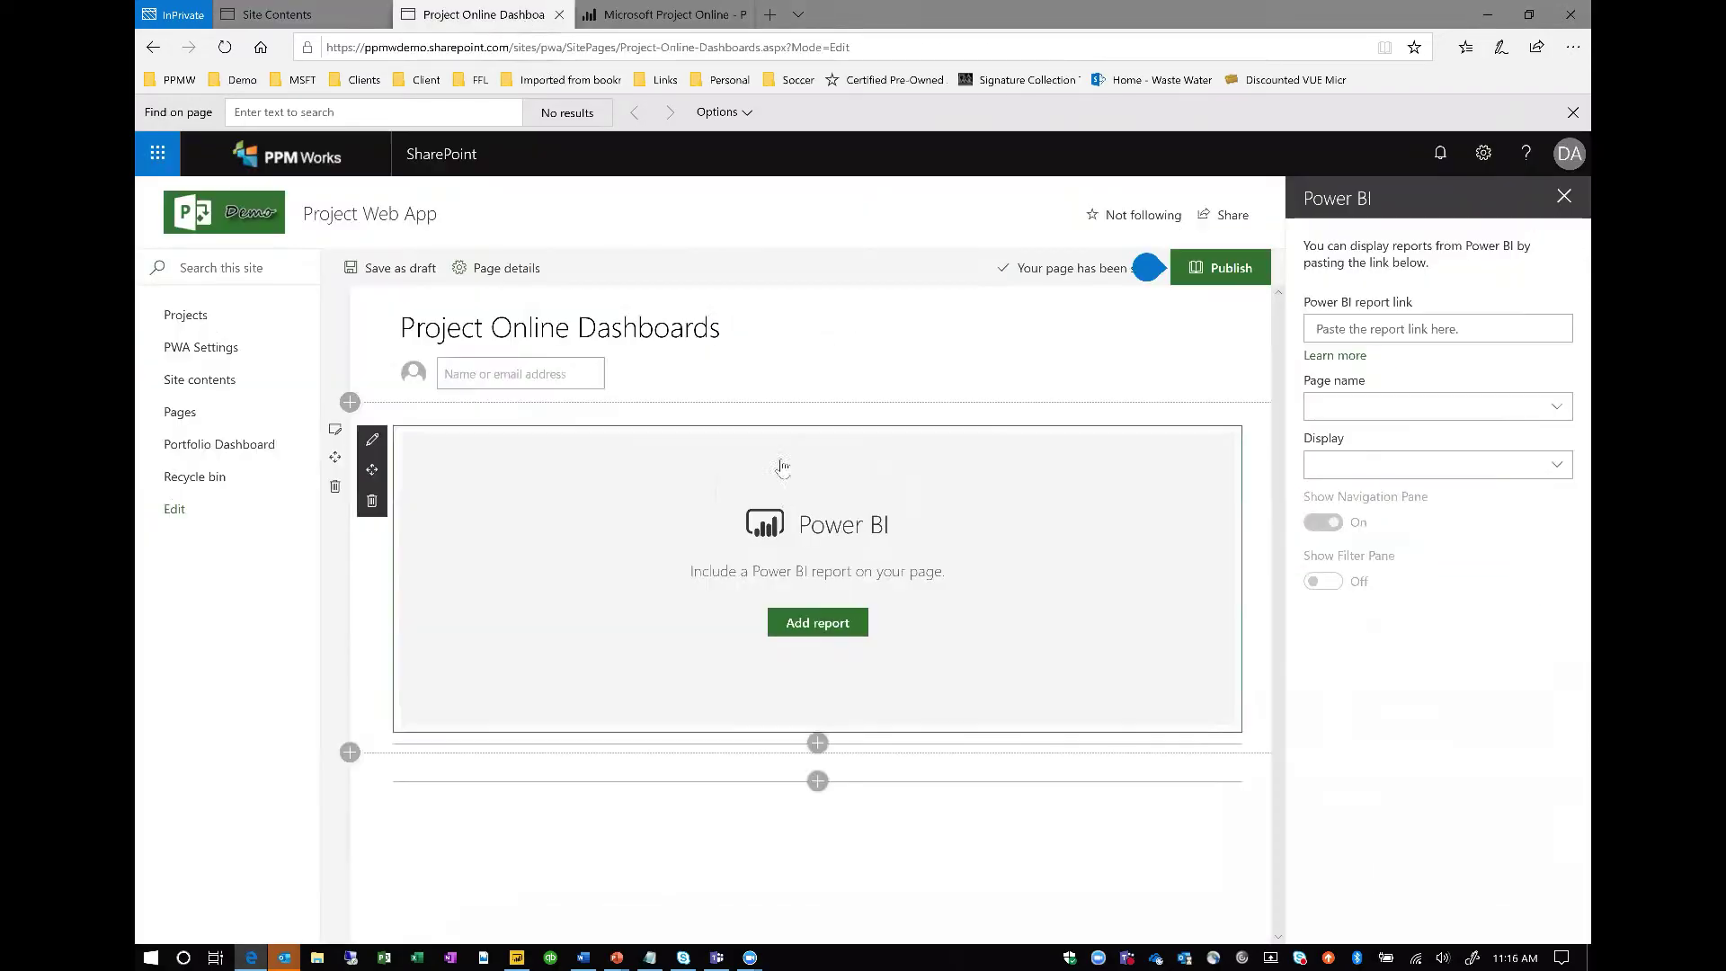
- Paste the copied portfolio report embed URL into the Power BI part's report link field
click(798, 633)
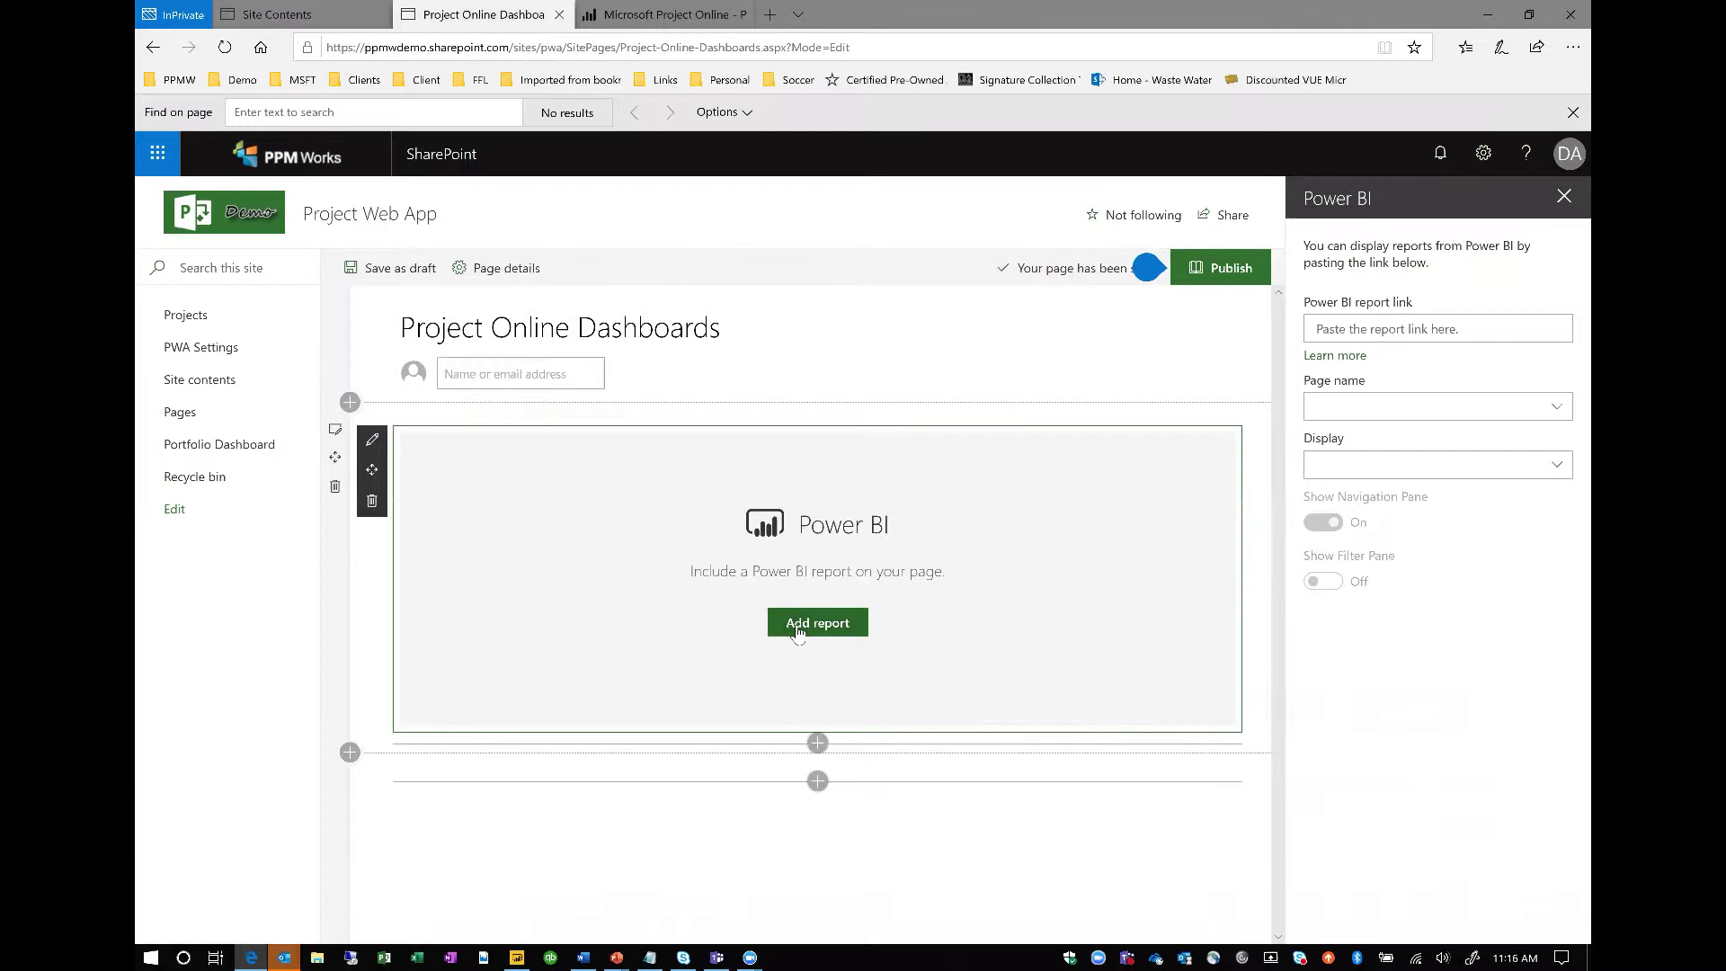
click(1389, 335)
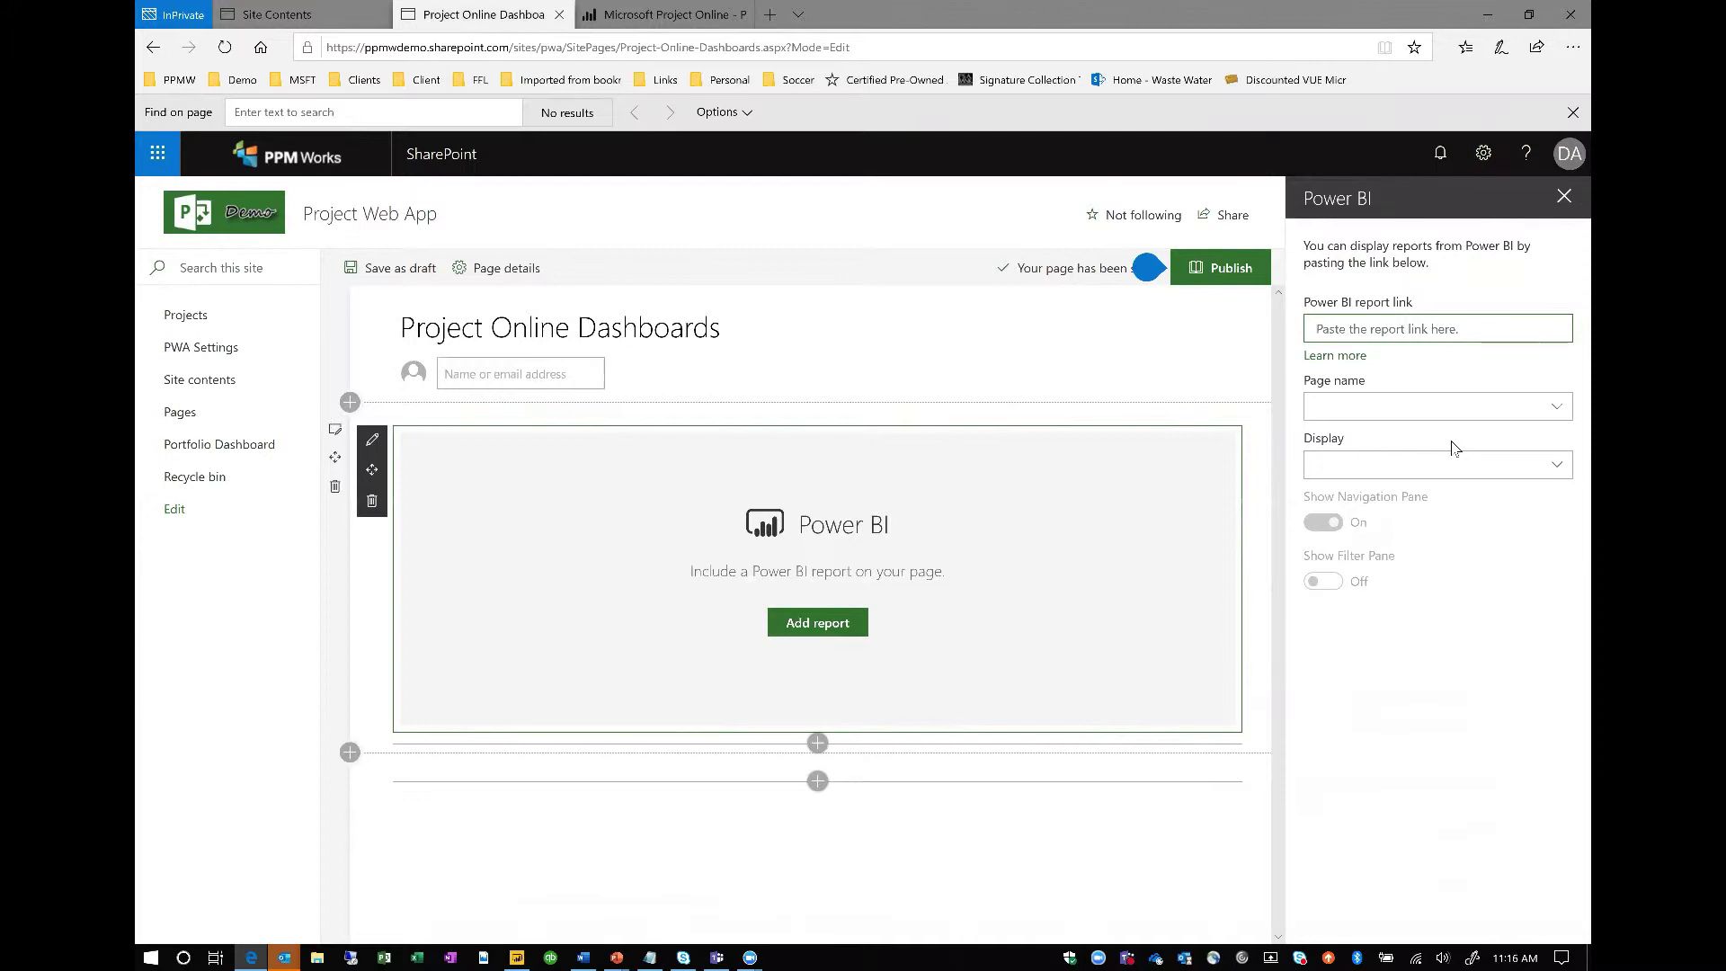
key(ctrl+v)
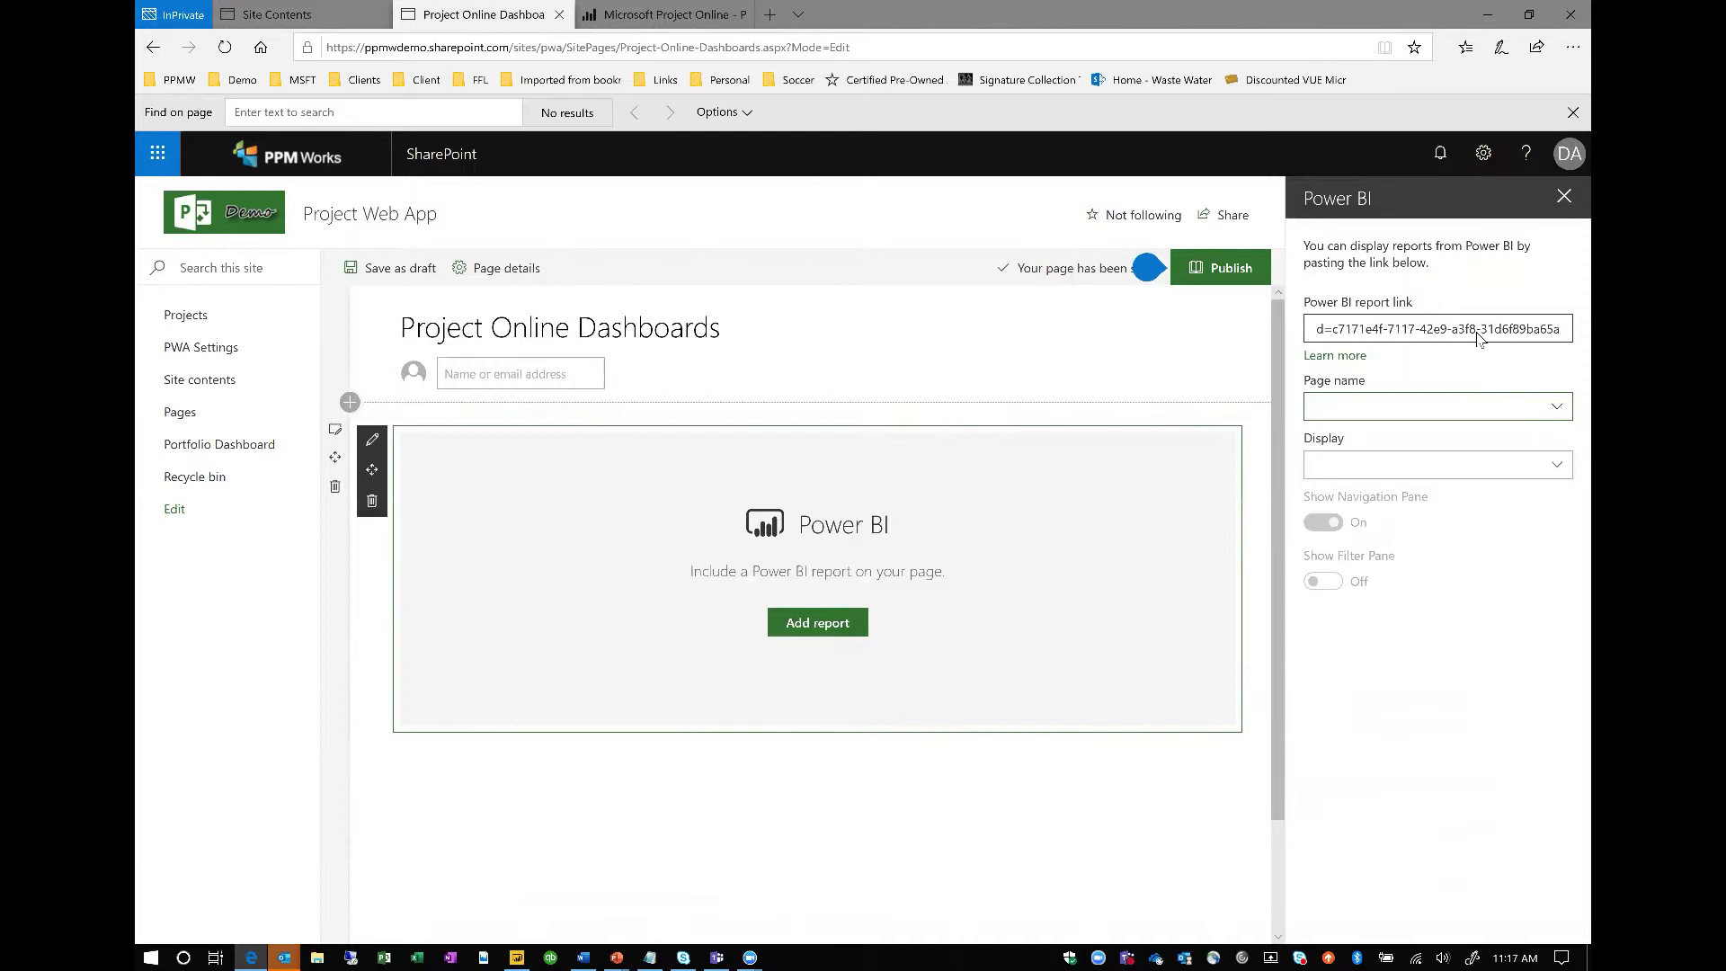
- Load the pasted report link, showing the PORTFOLIO DASHBOARD page at 16:9 with Show Filter Pane On
click(1399, 334)
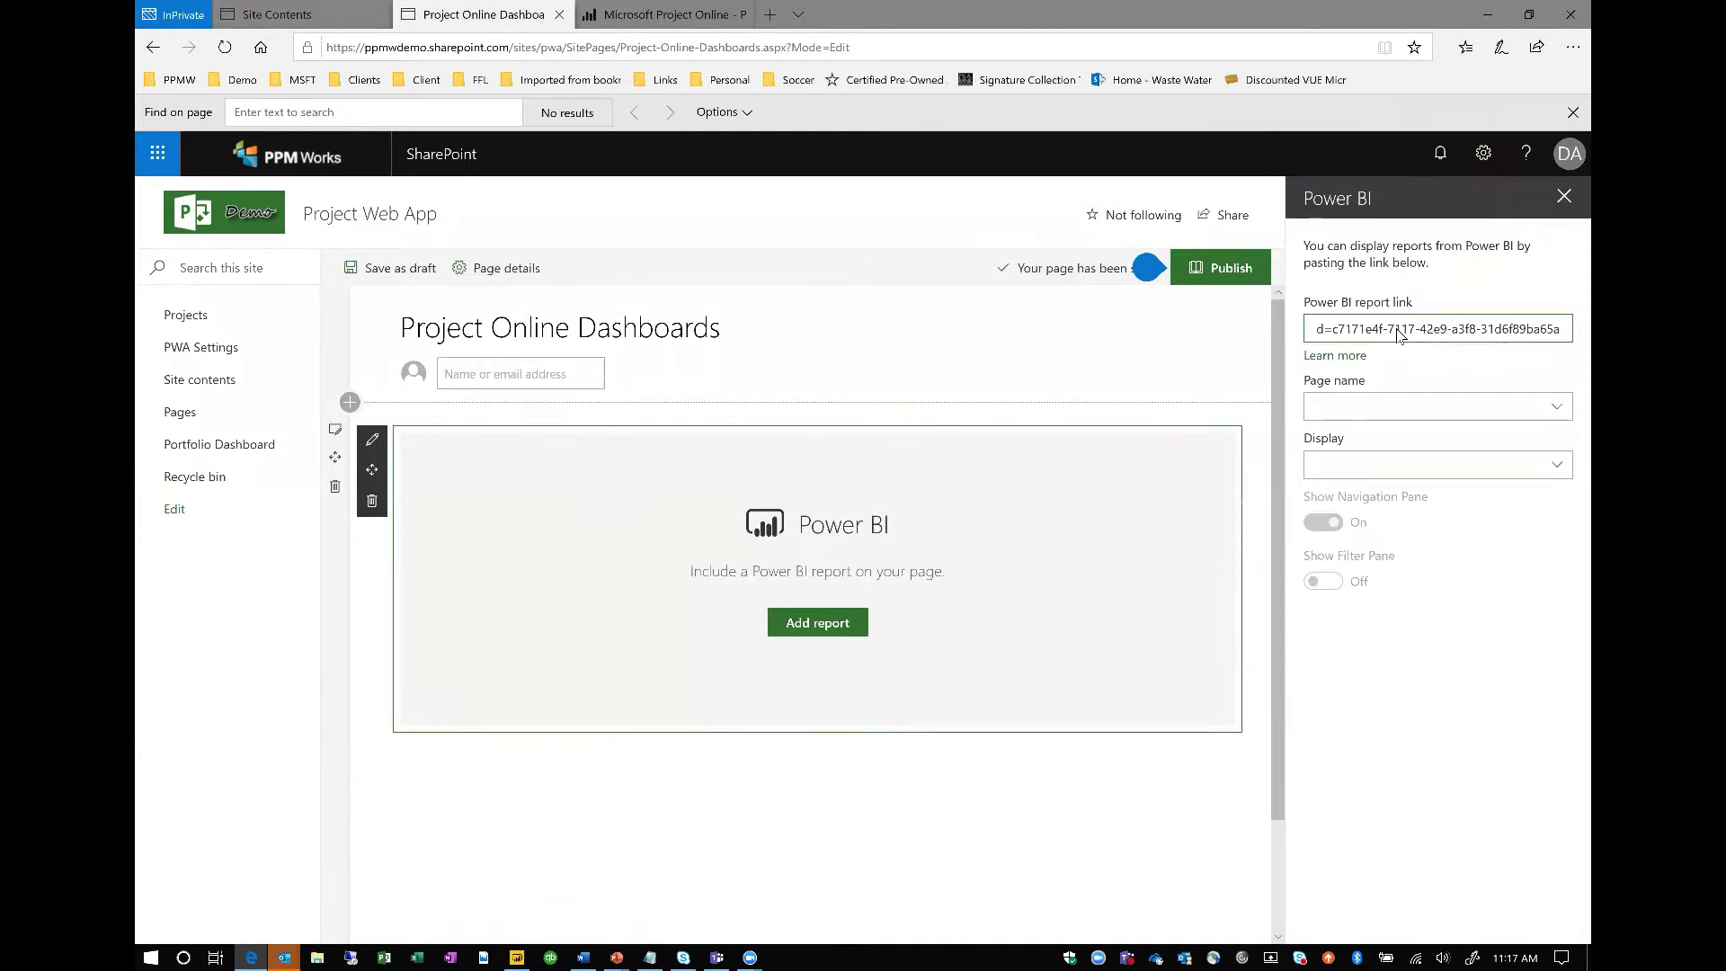
key(ctrl+a)
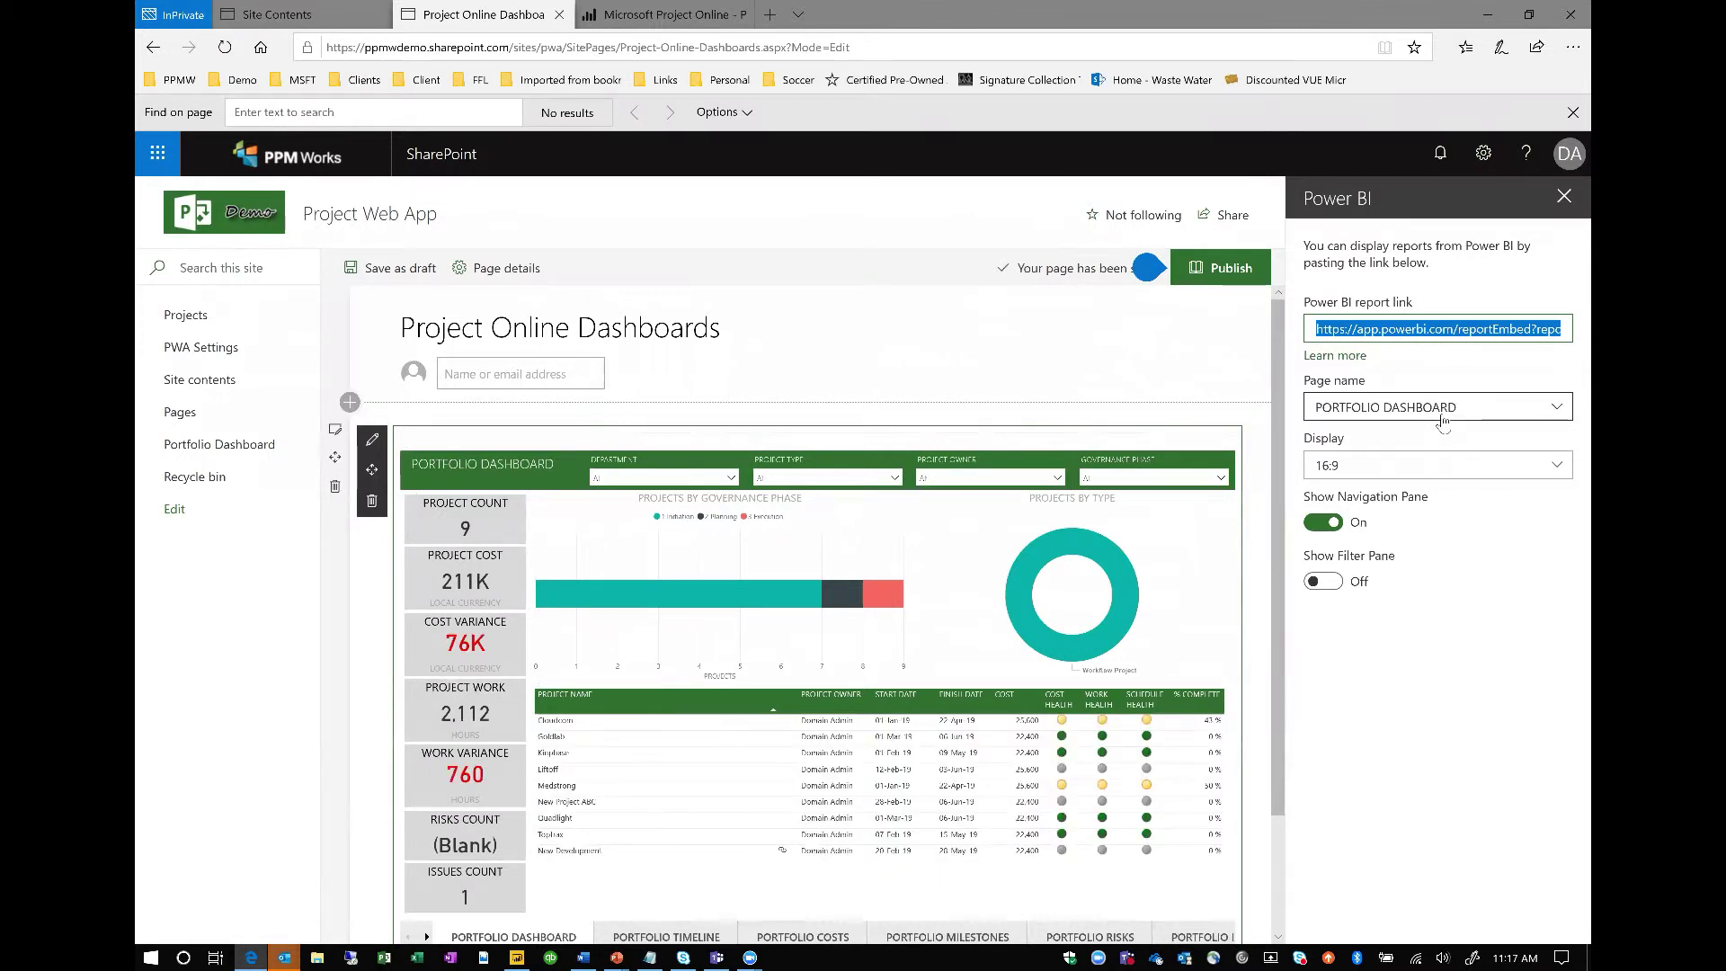
click(1441, 412)
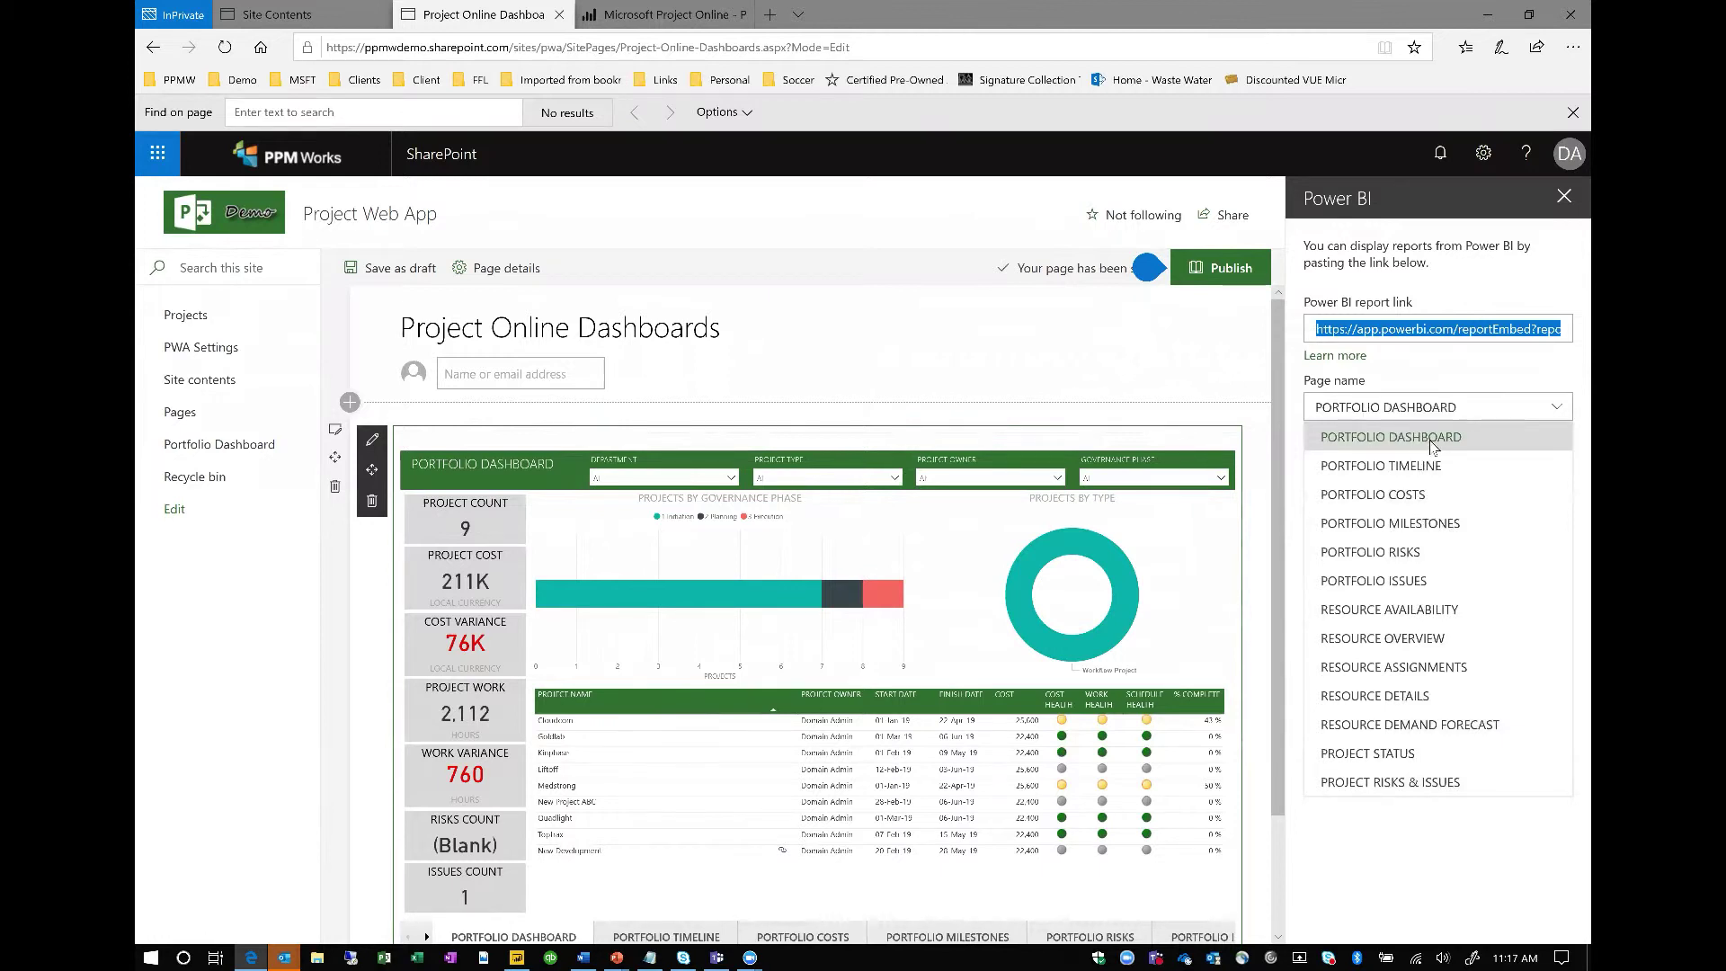
click(1429, 440)
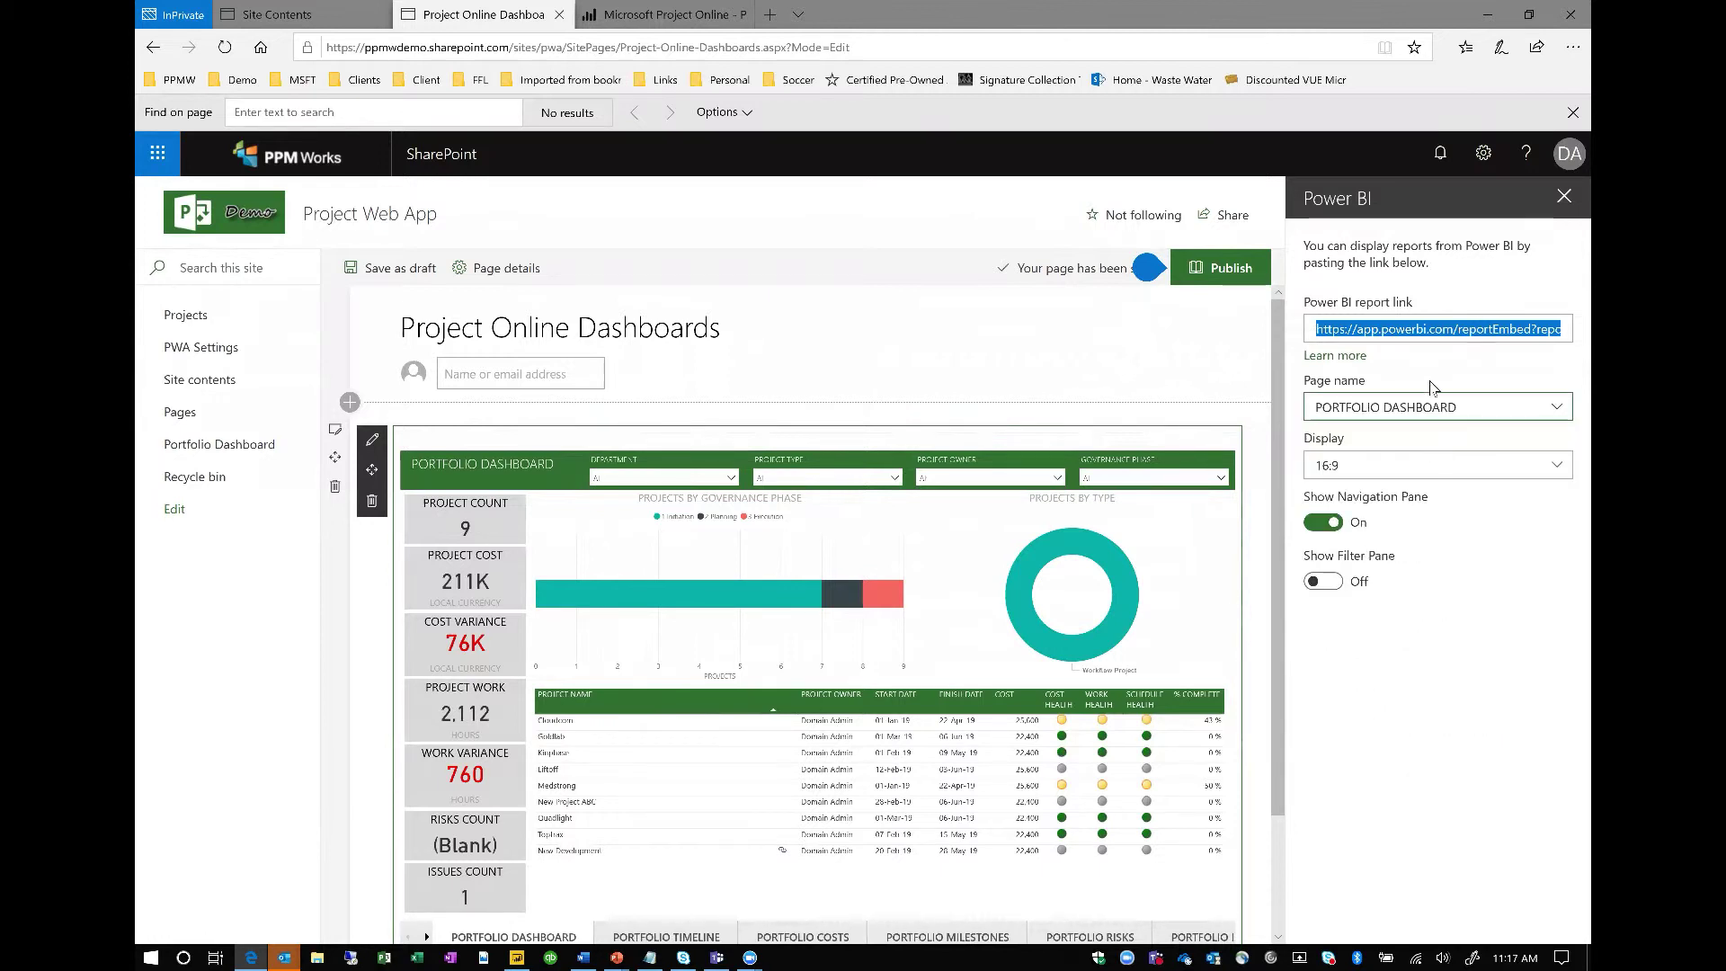
click(1391, 473)
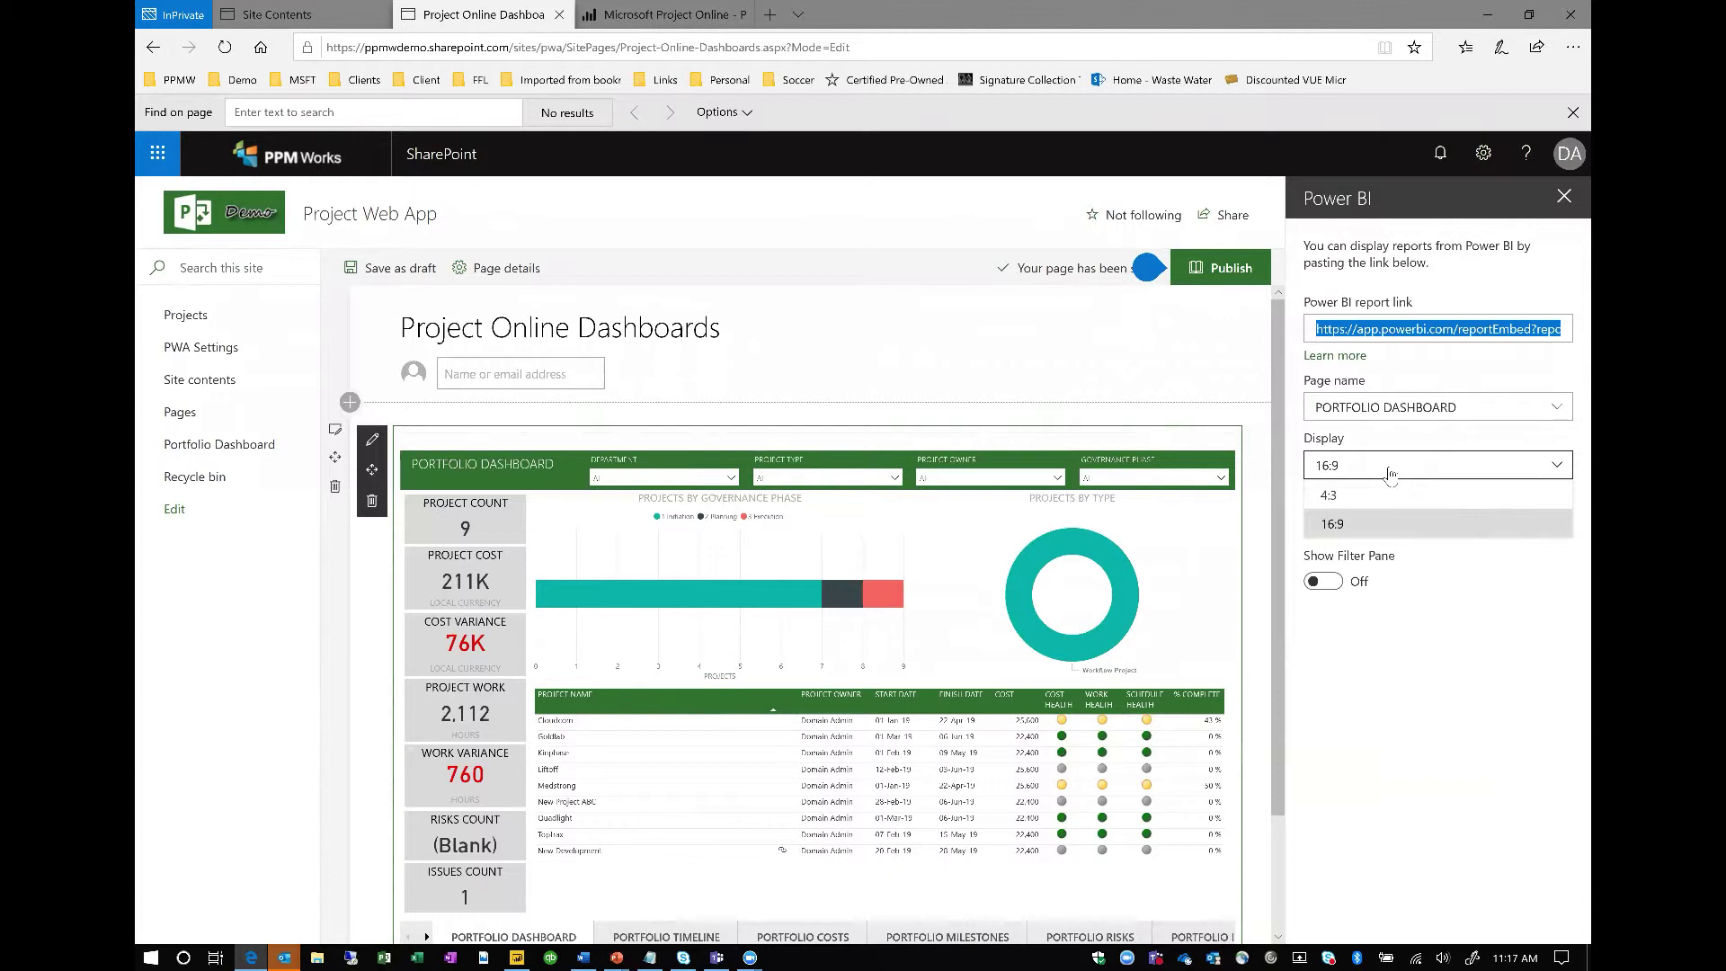
click(1378, 529)
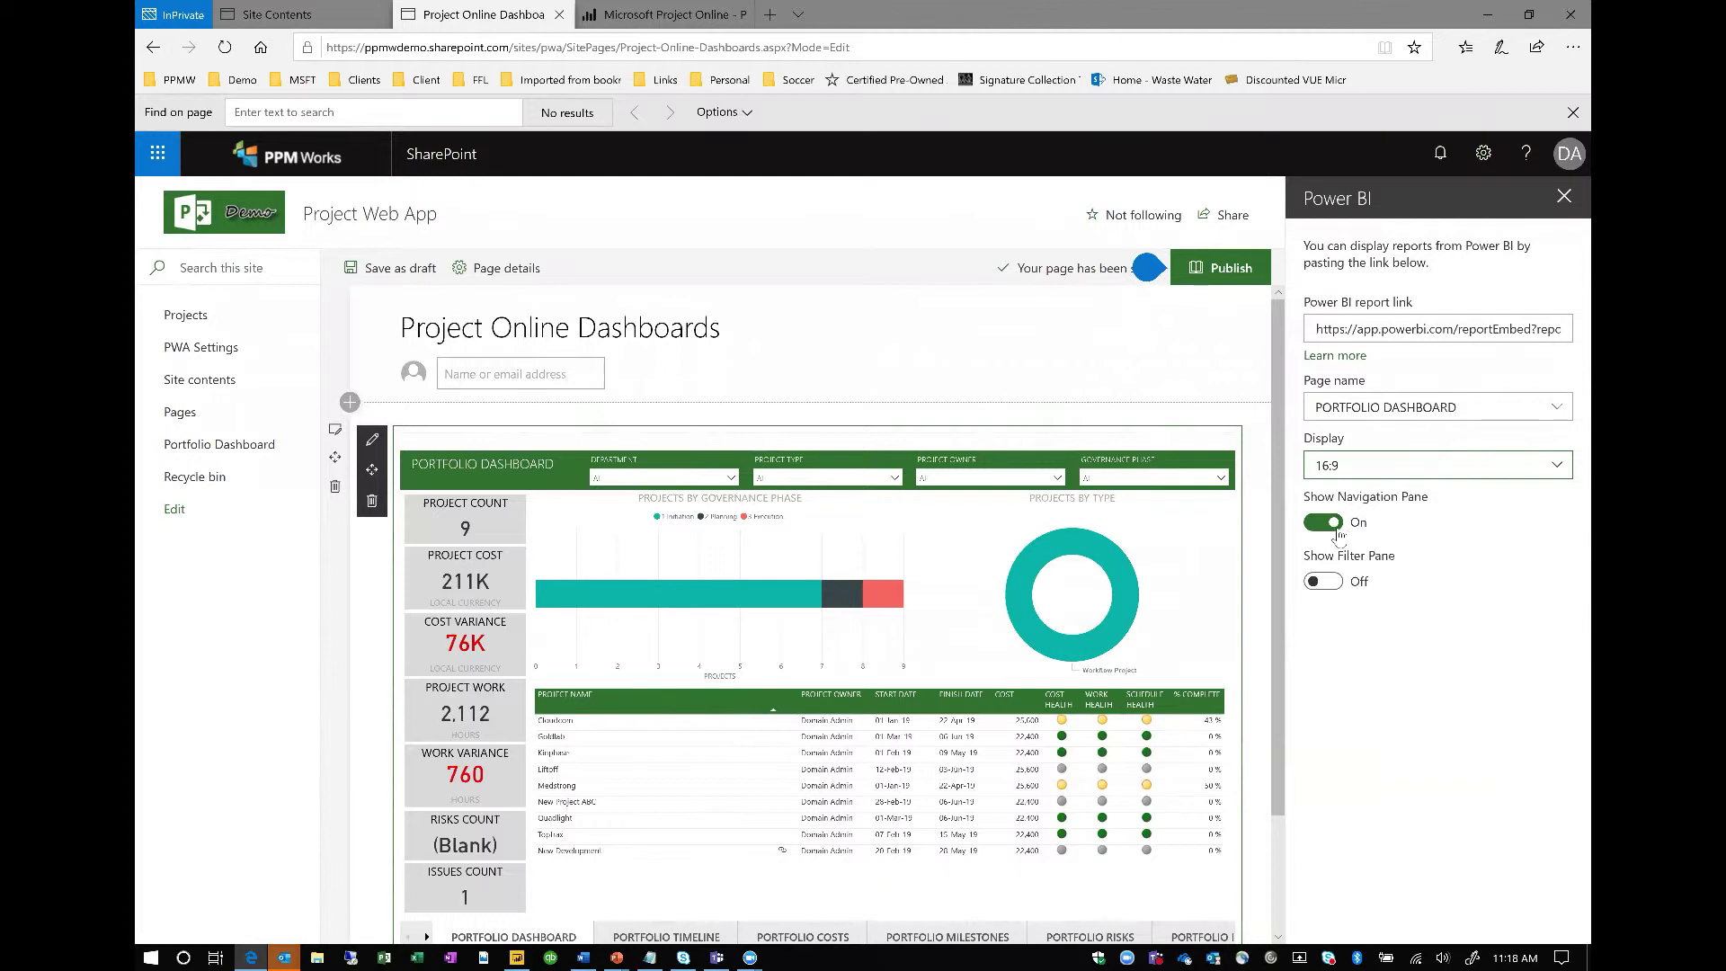
click(1319, 584)
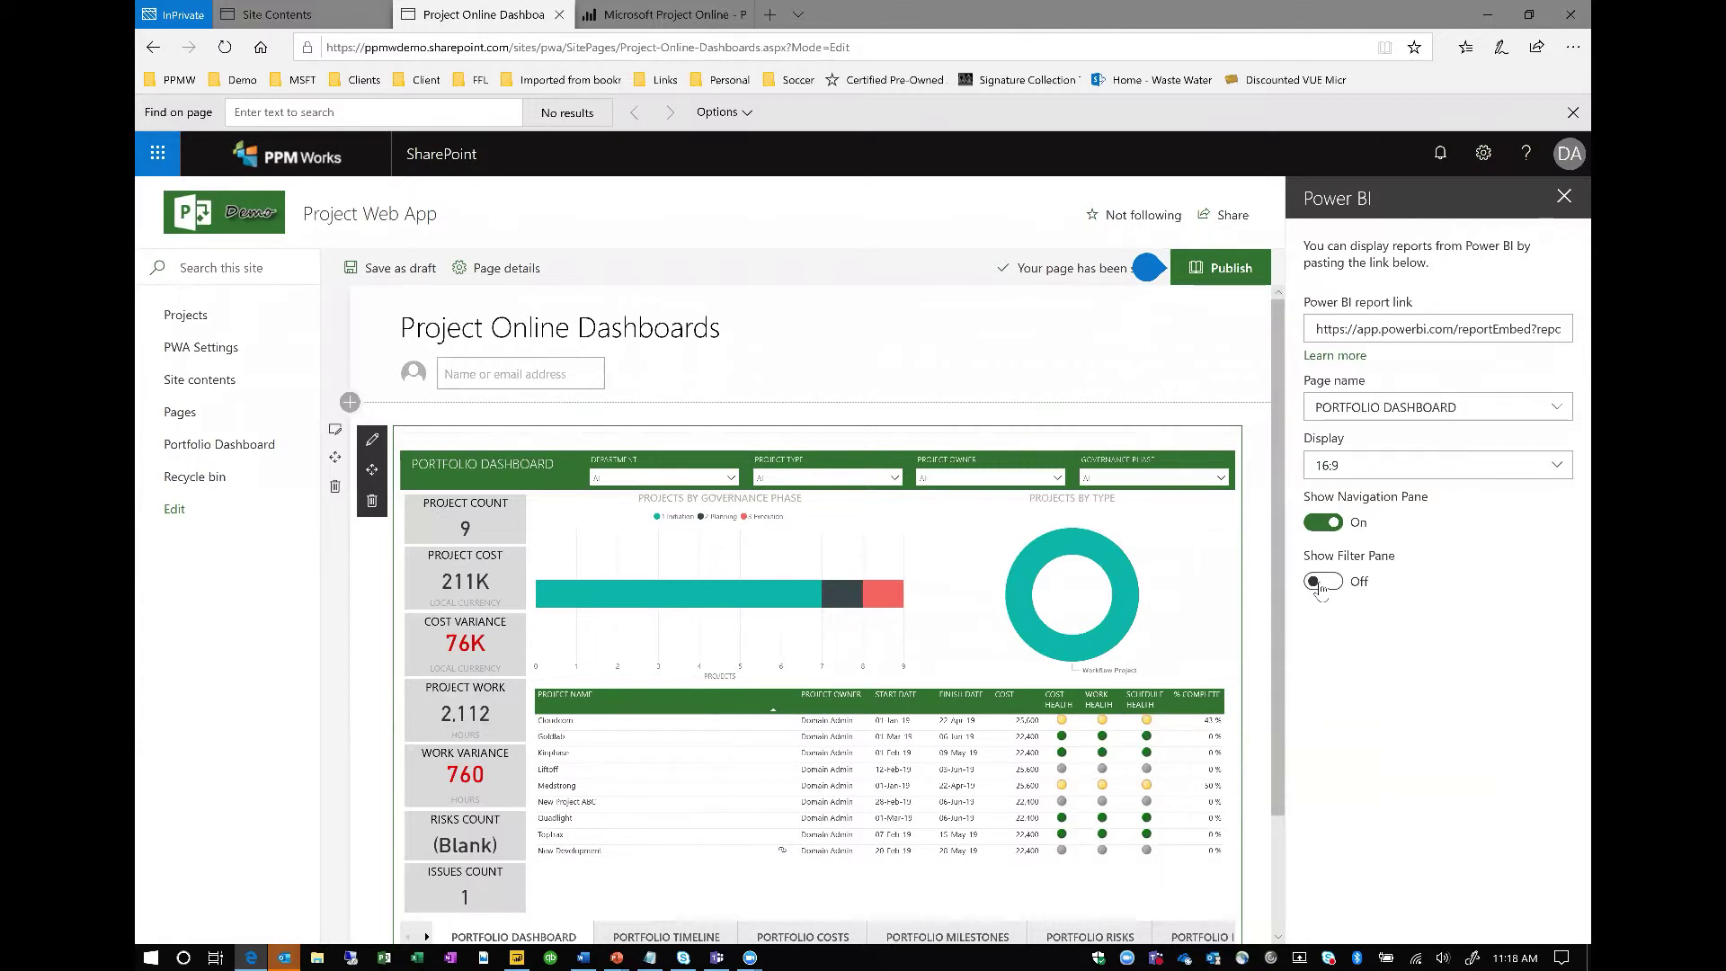
click(1318, 584)
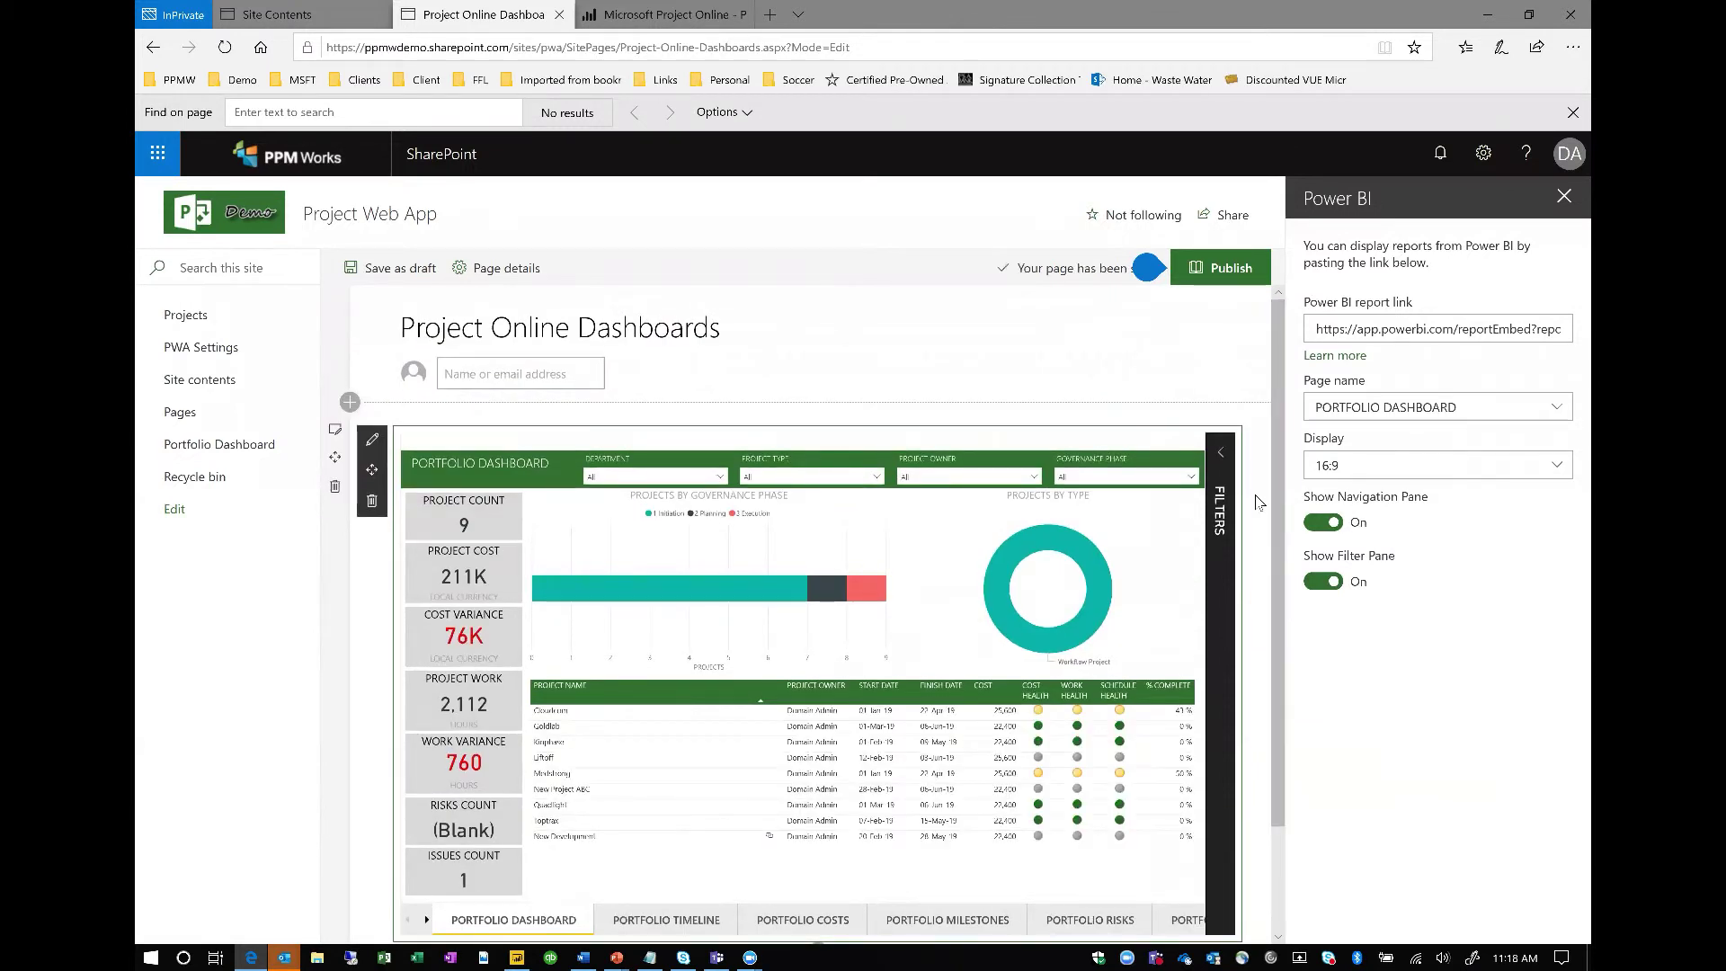
- Save the Project Online Dashboards page with Save as draft
click(408, 273)
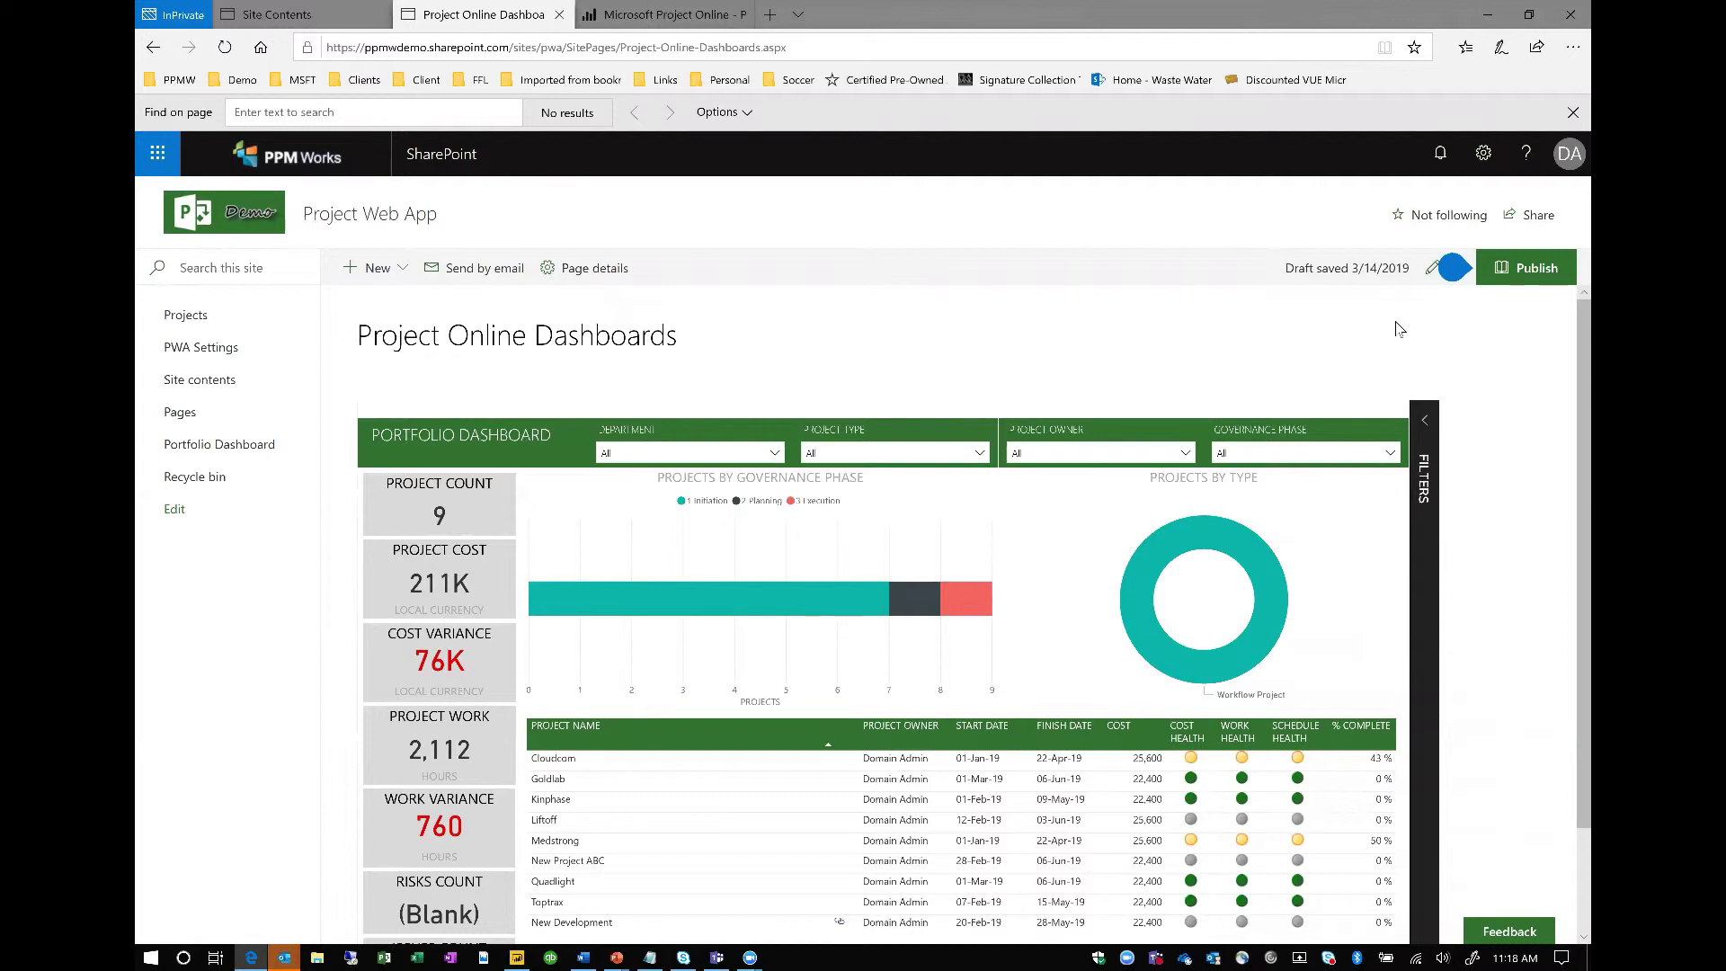
- Publish the dashboards page and add it to the site navigation
mouse_move(1522, 273)
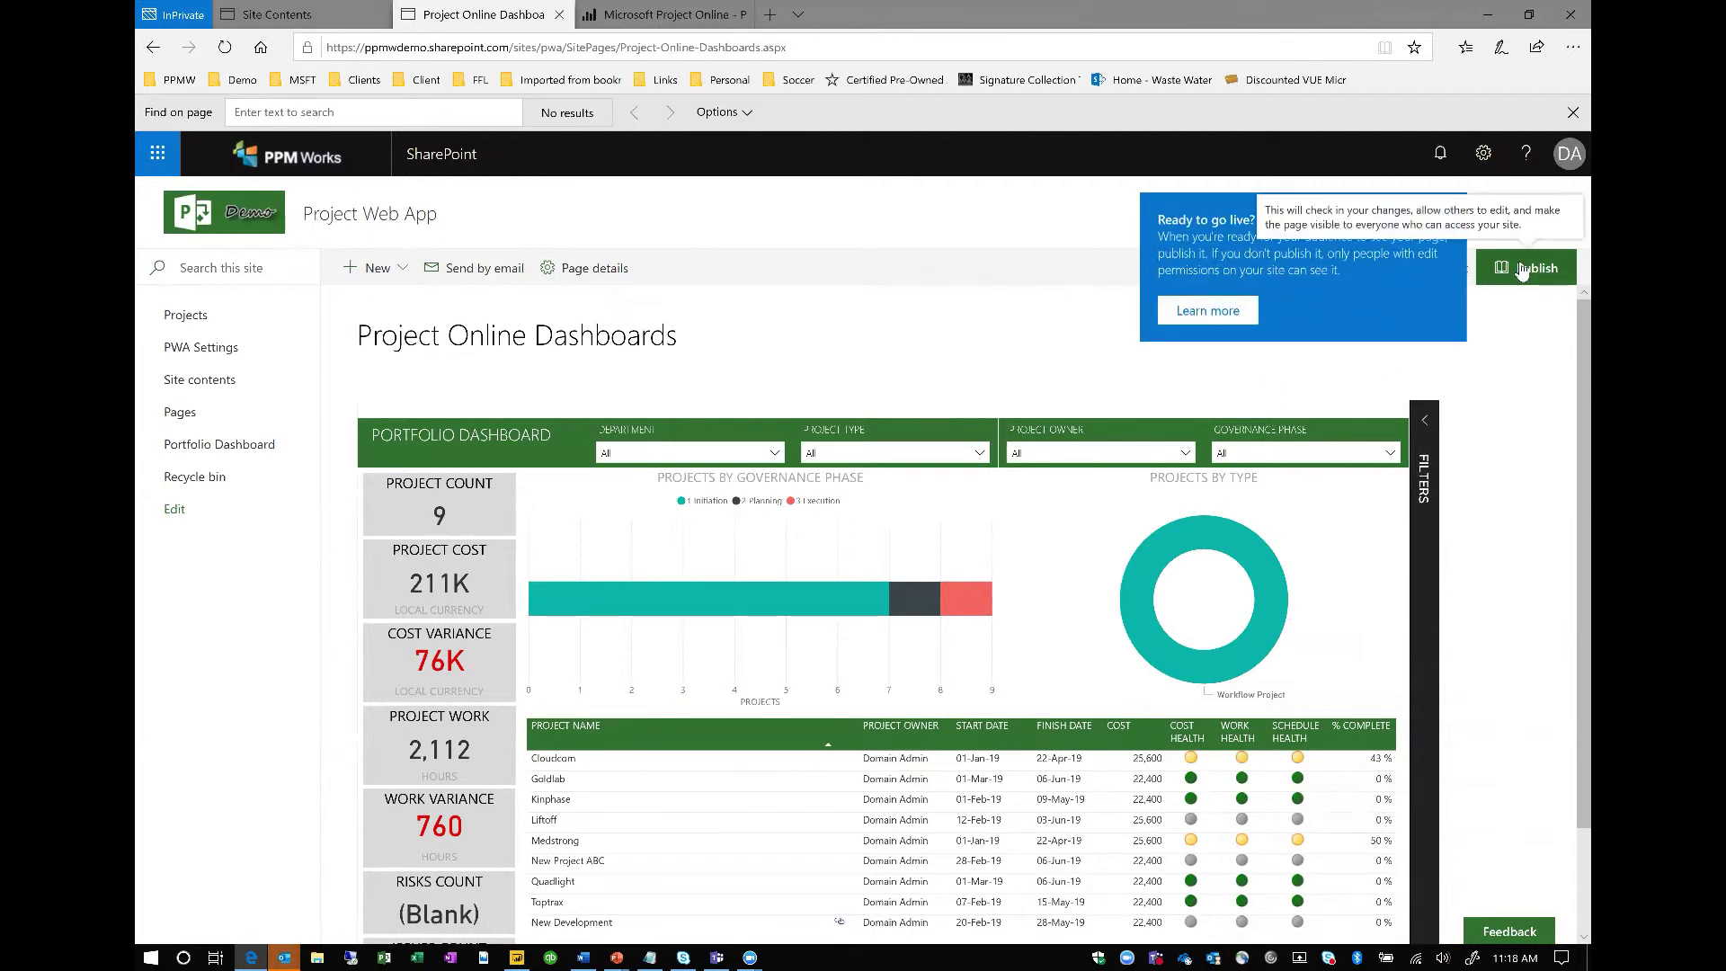
click(1522, 272)
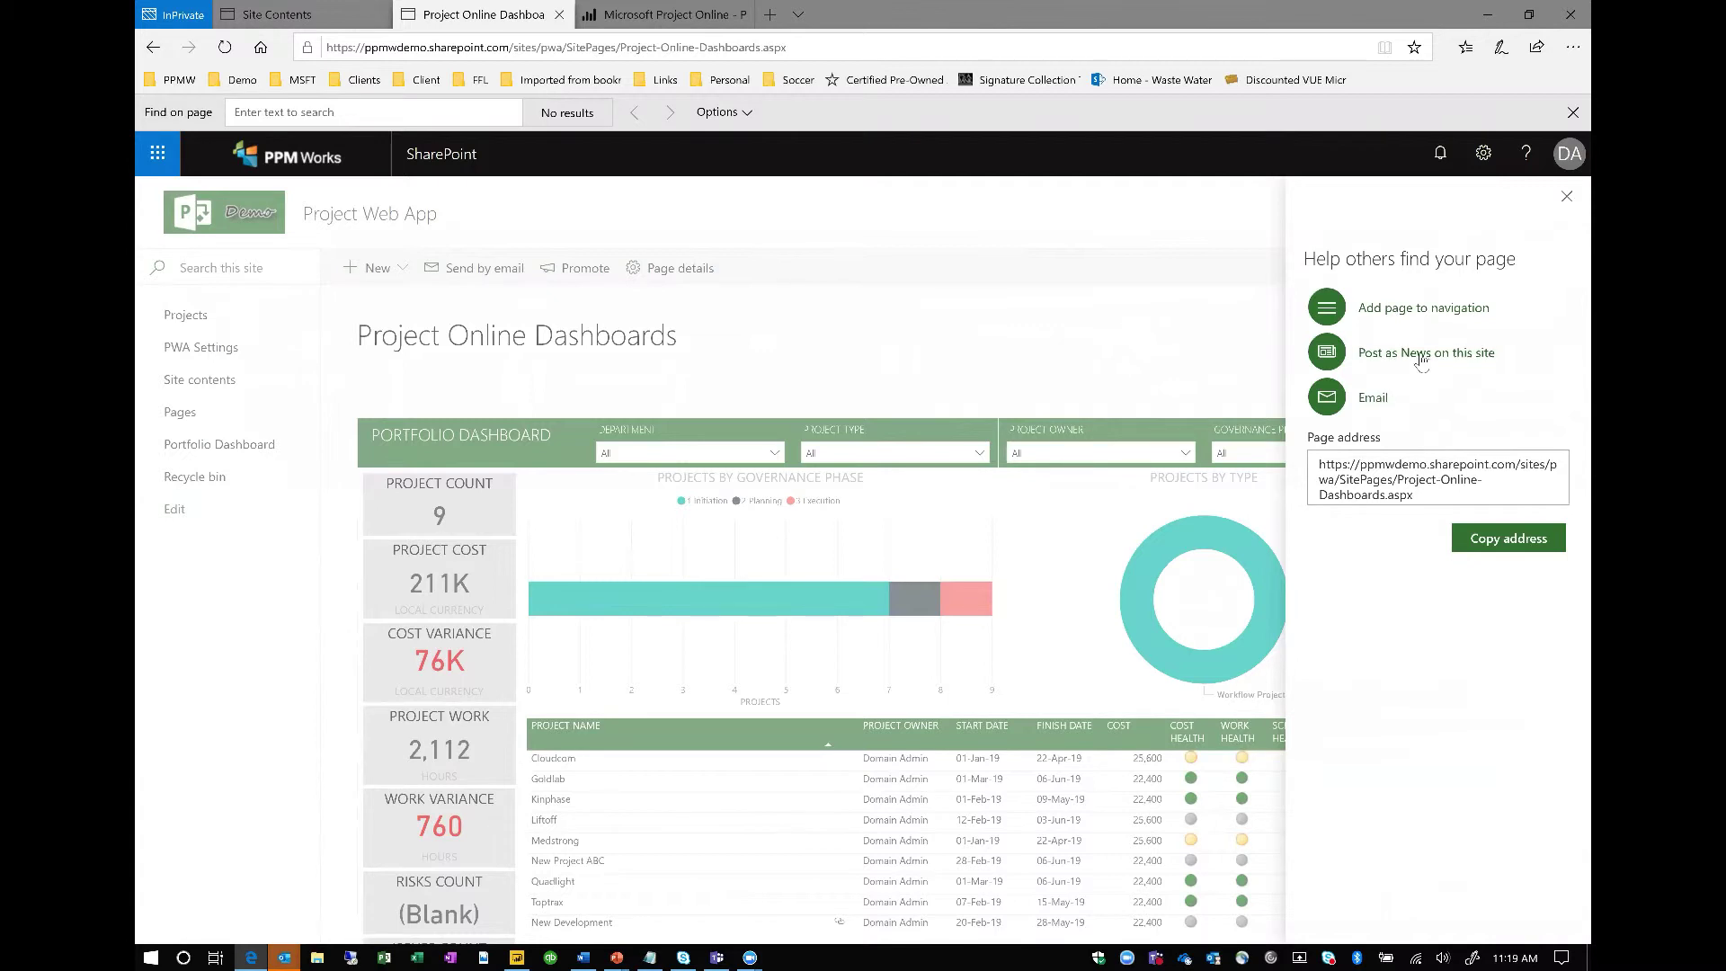
click(1332, 311)
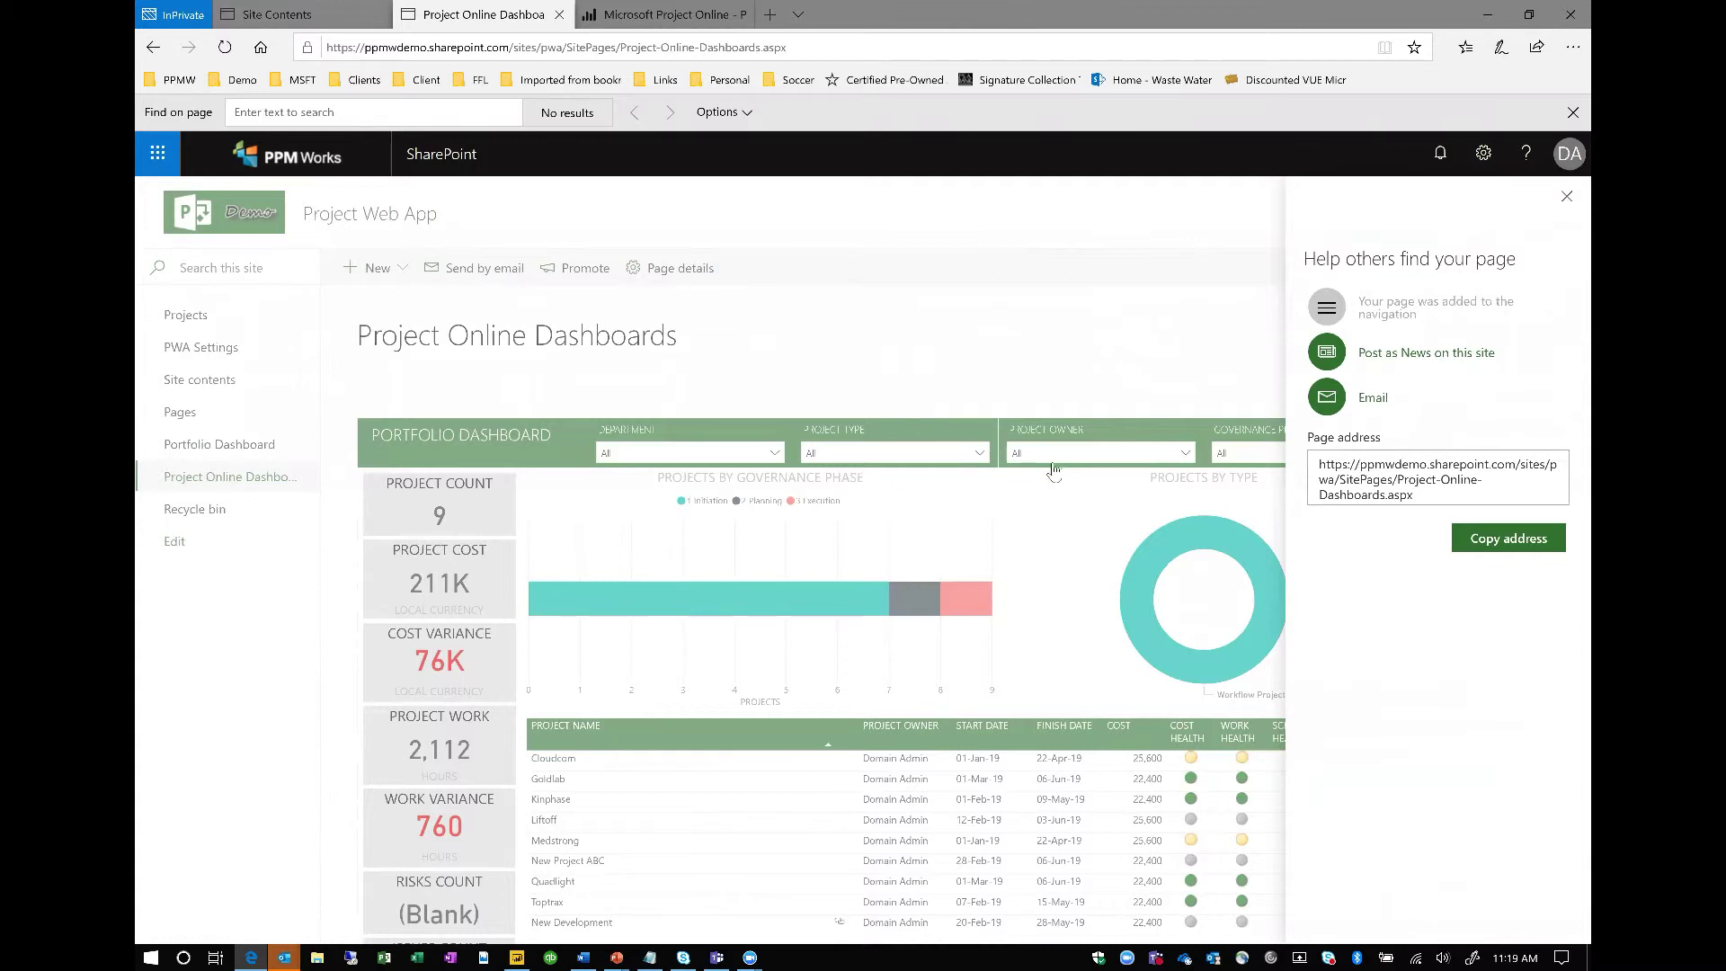
- Copy the published page's address and close the 'Help others find your page' panel
click(1478, 537)
click(1477, 542)
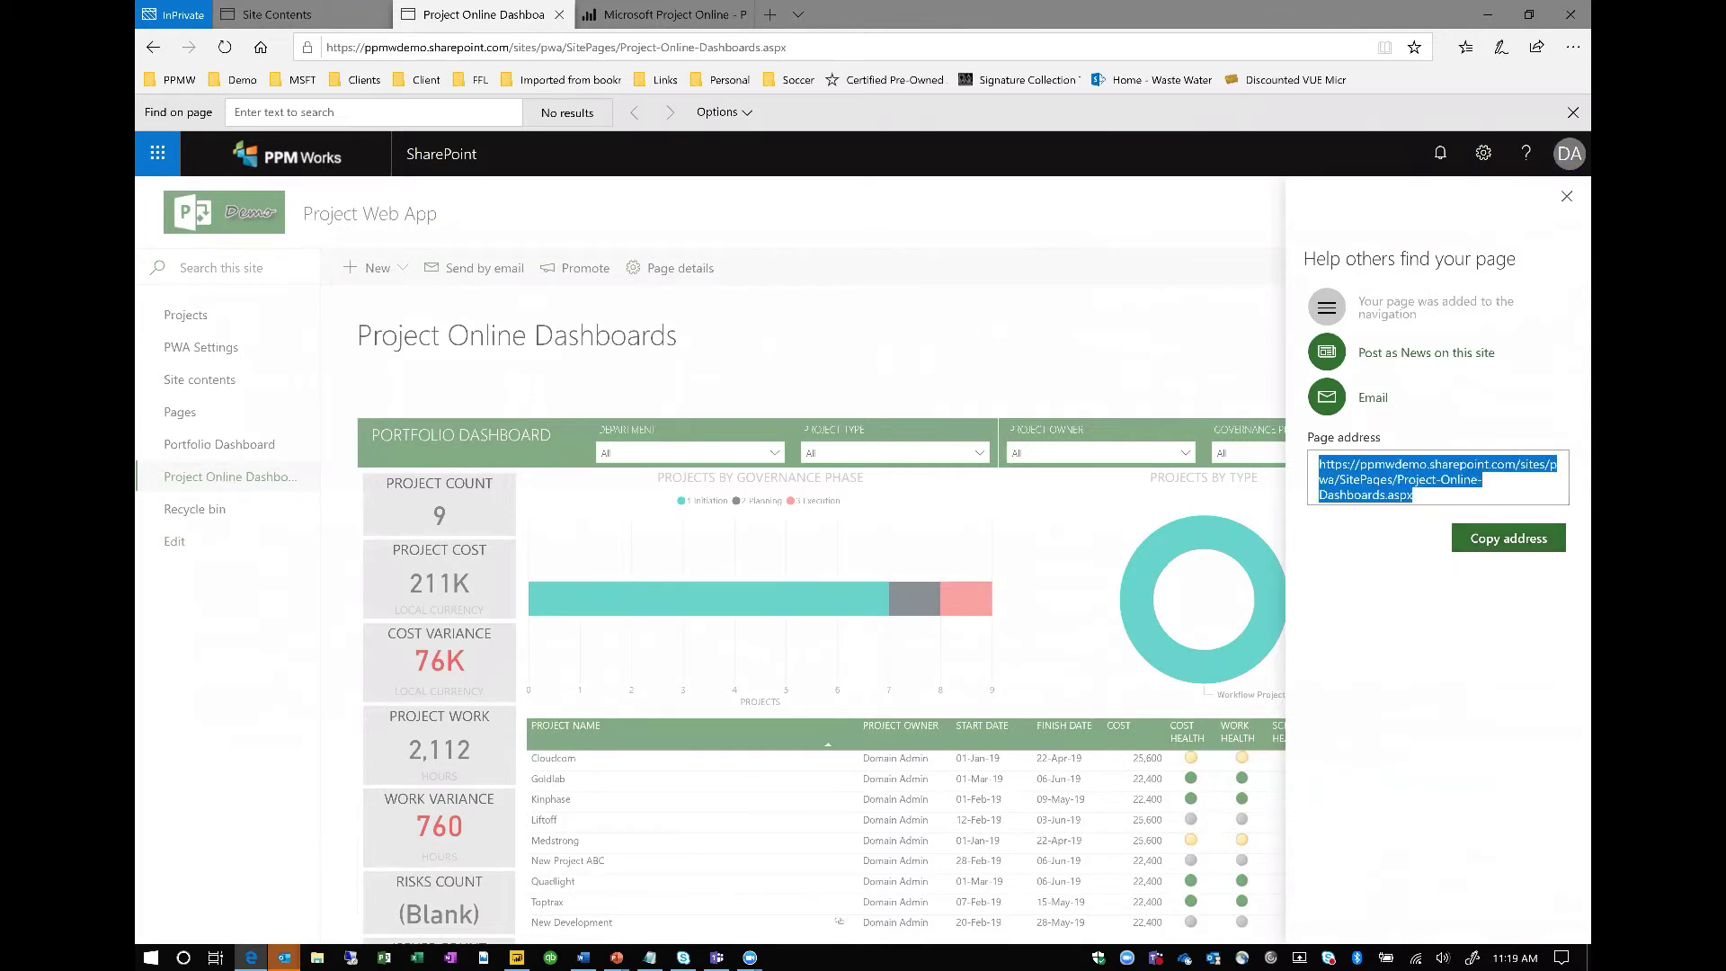
key(Escape)
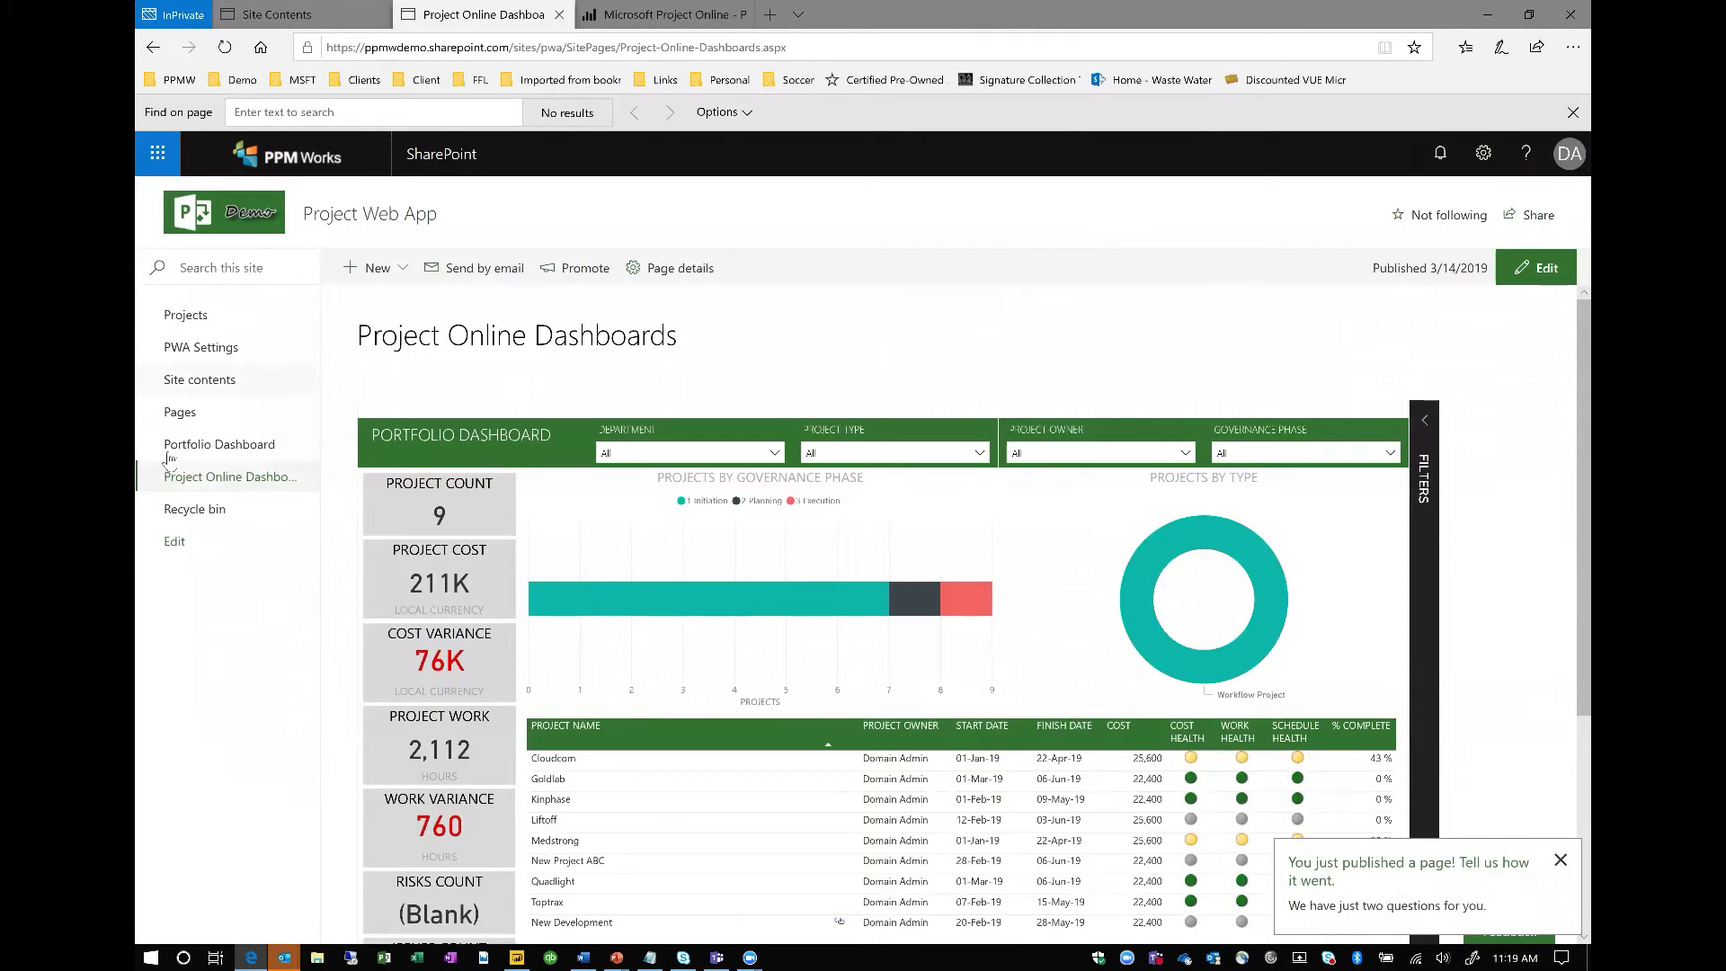
- Go from the Project Center to the Modify Quick Launch Items editor
click(205, 315)
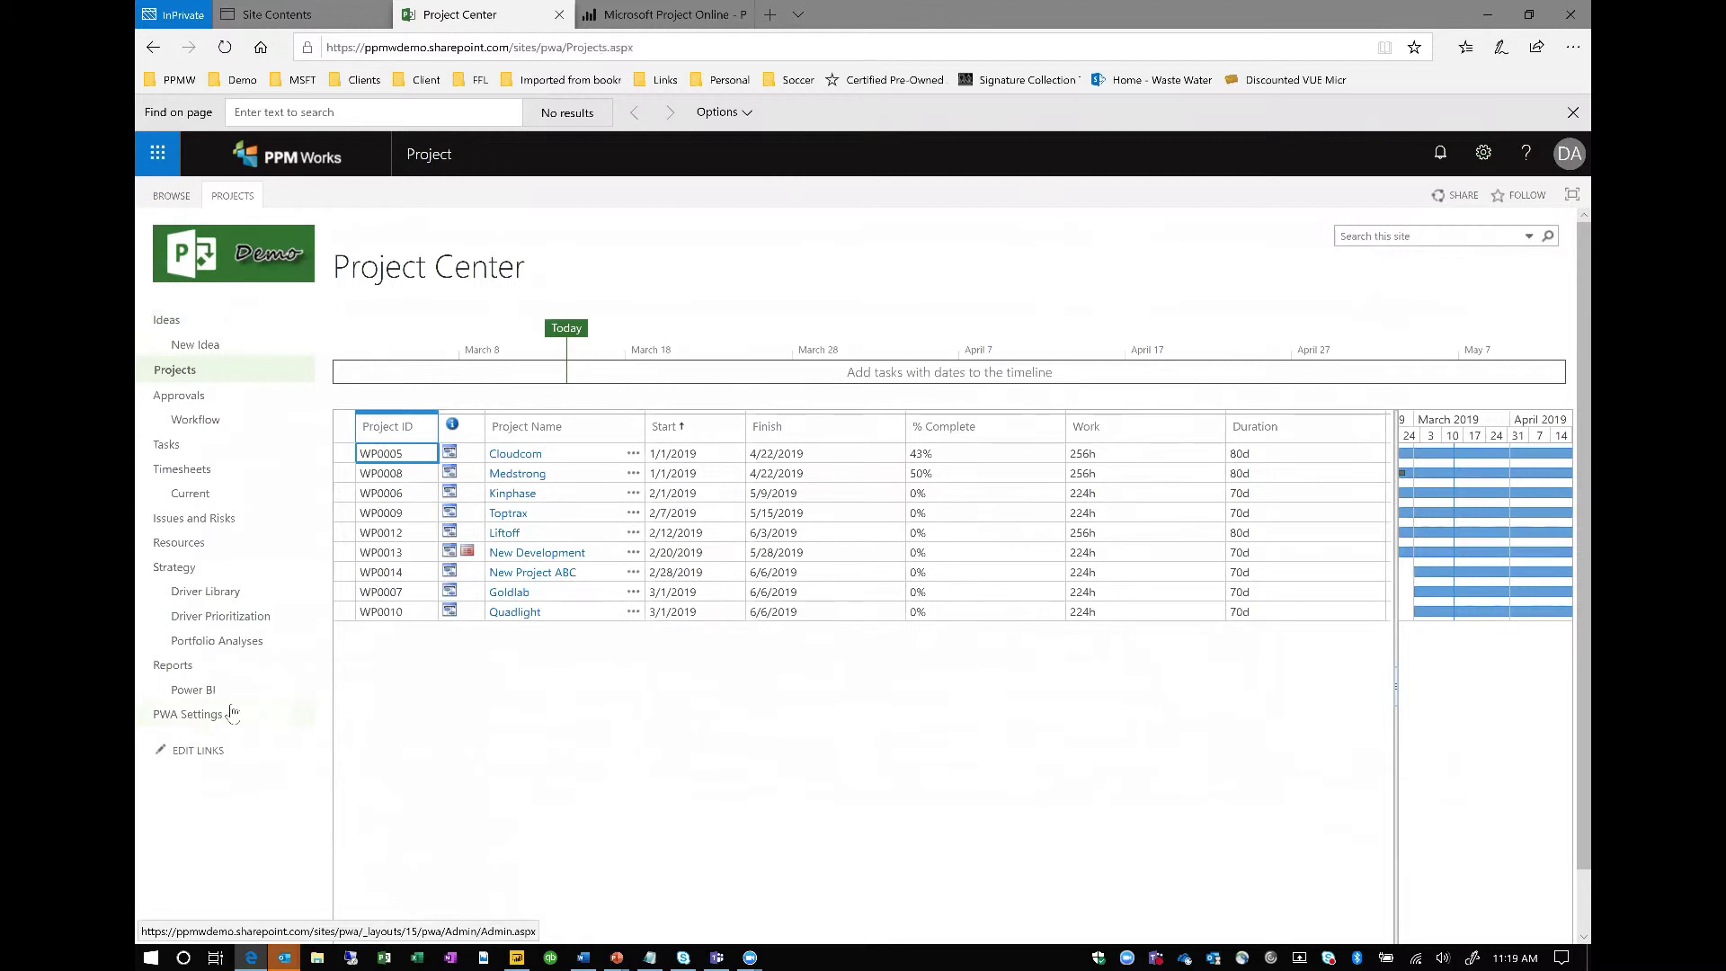
click(211, 755)
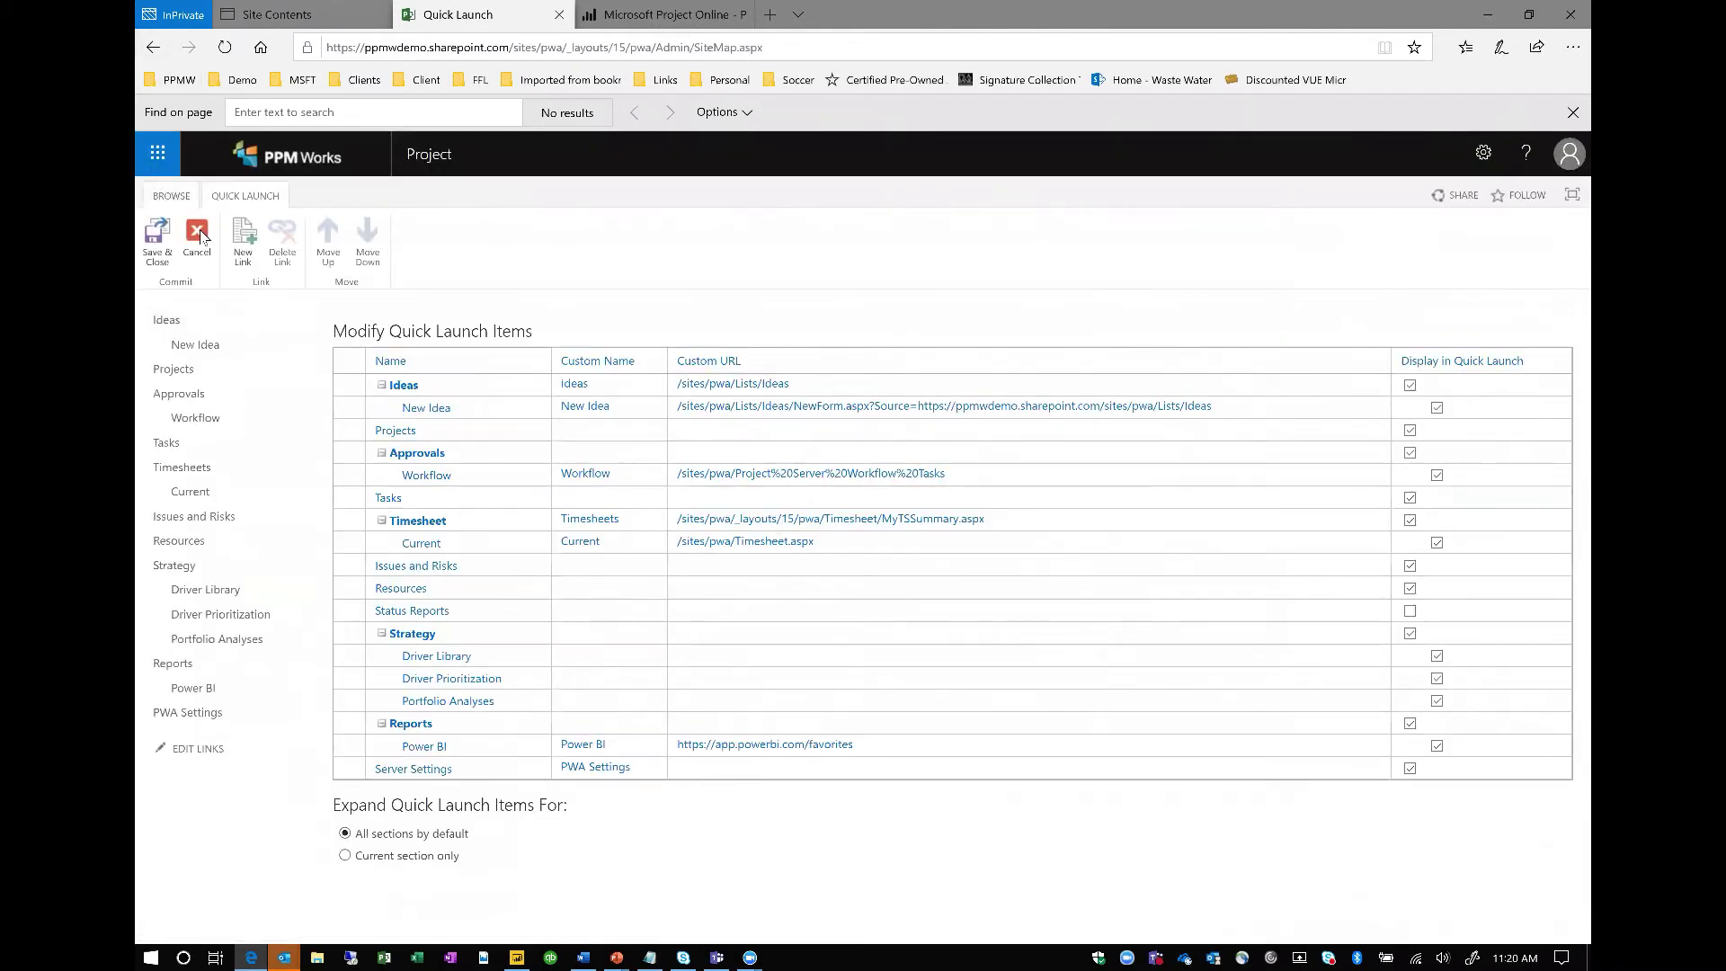
- Add a 'Project Dashboard' link with the copied page URL as its web address, then Save & Close
click(245, 241)
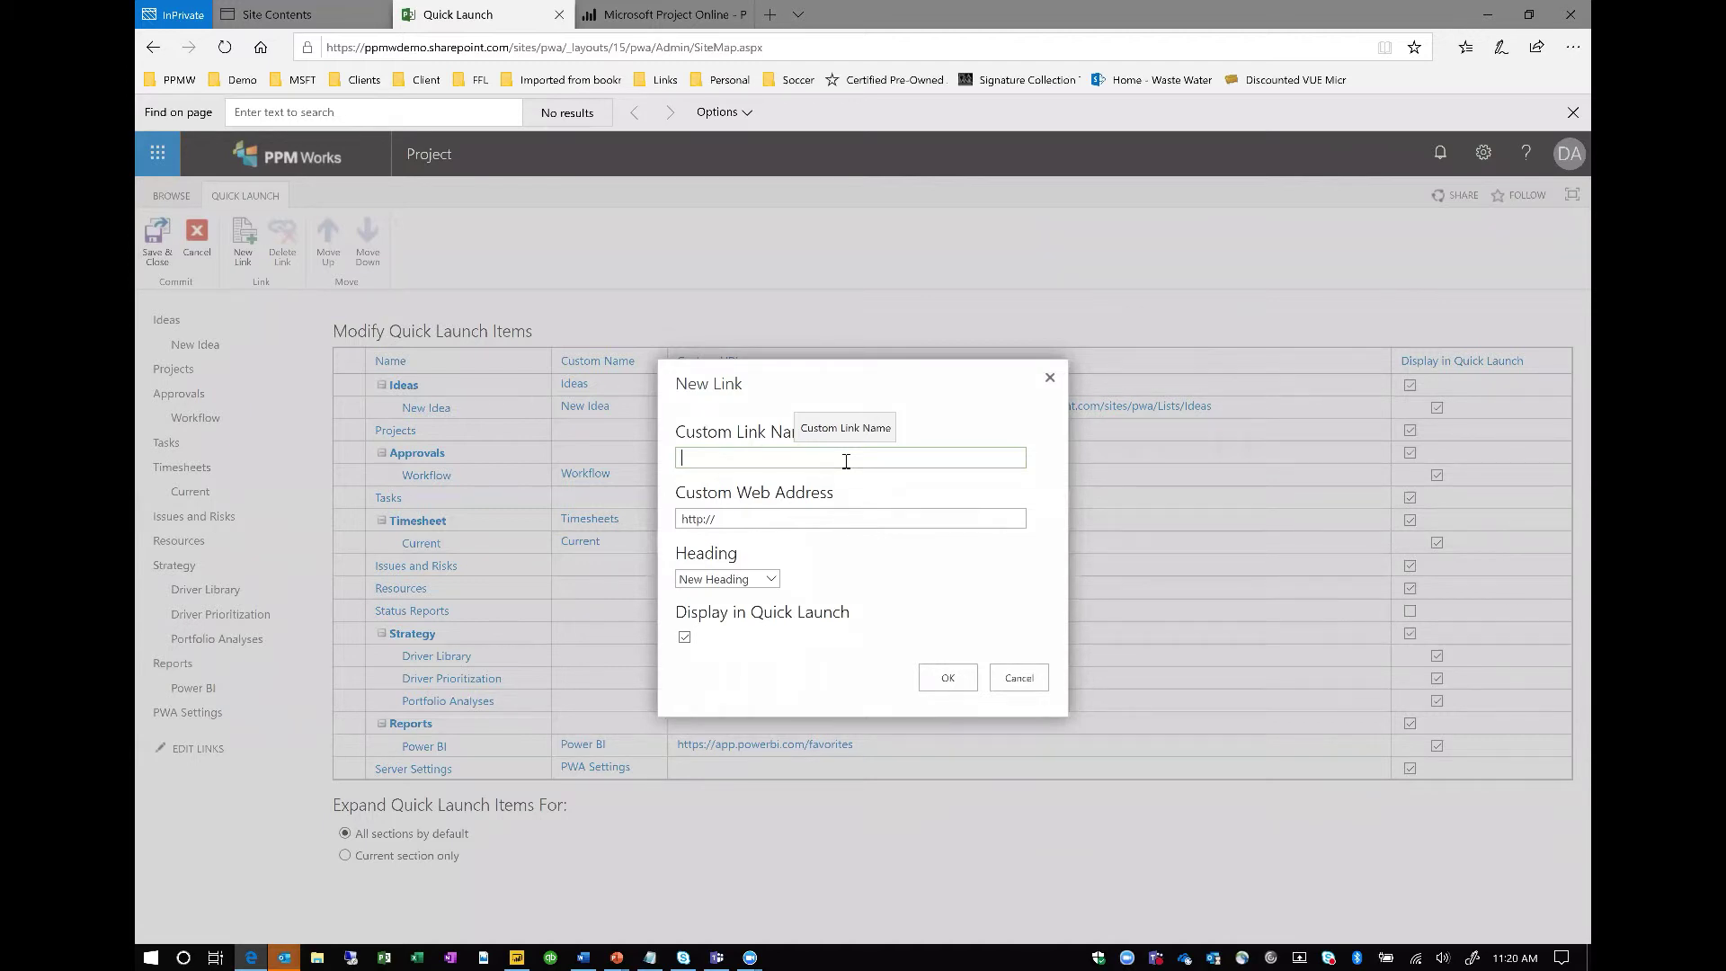
text(Project)
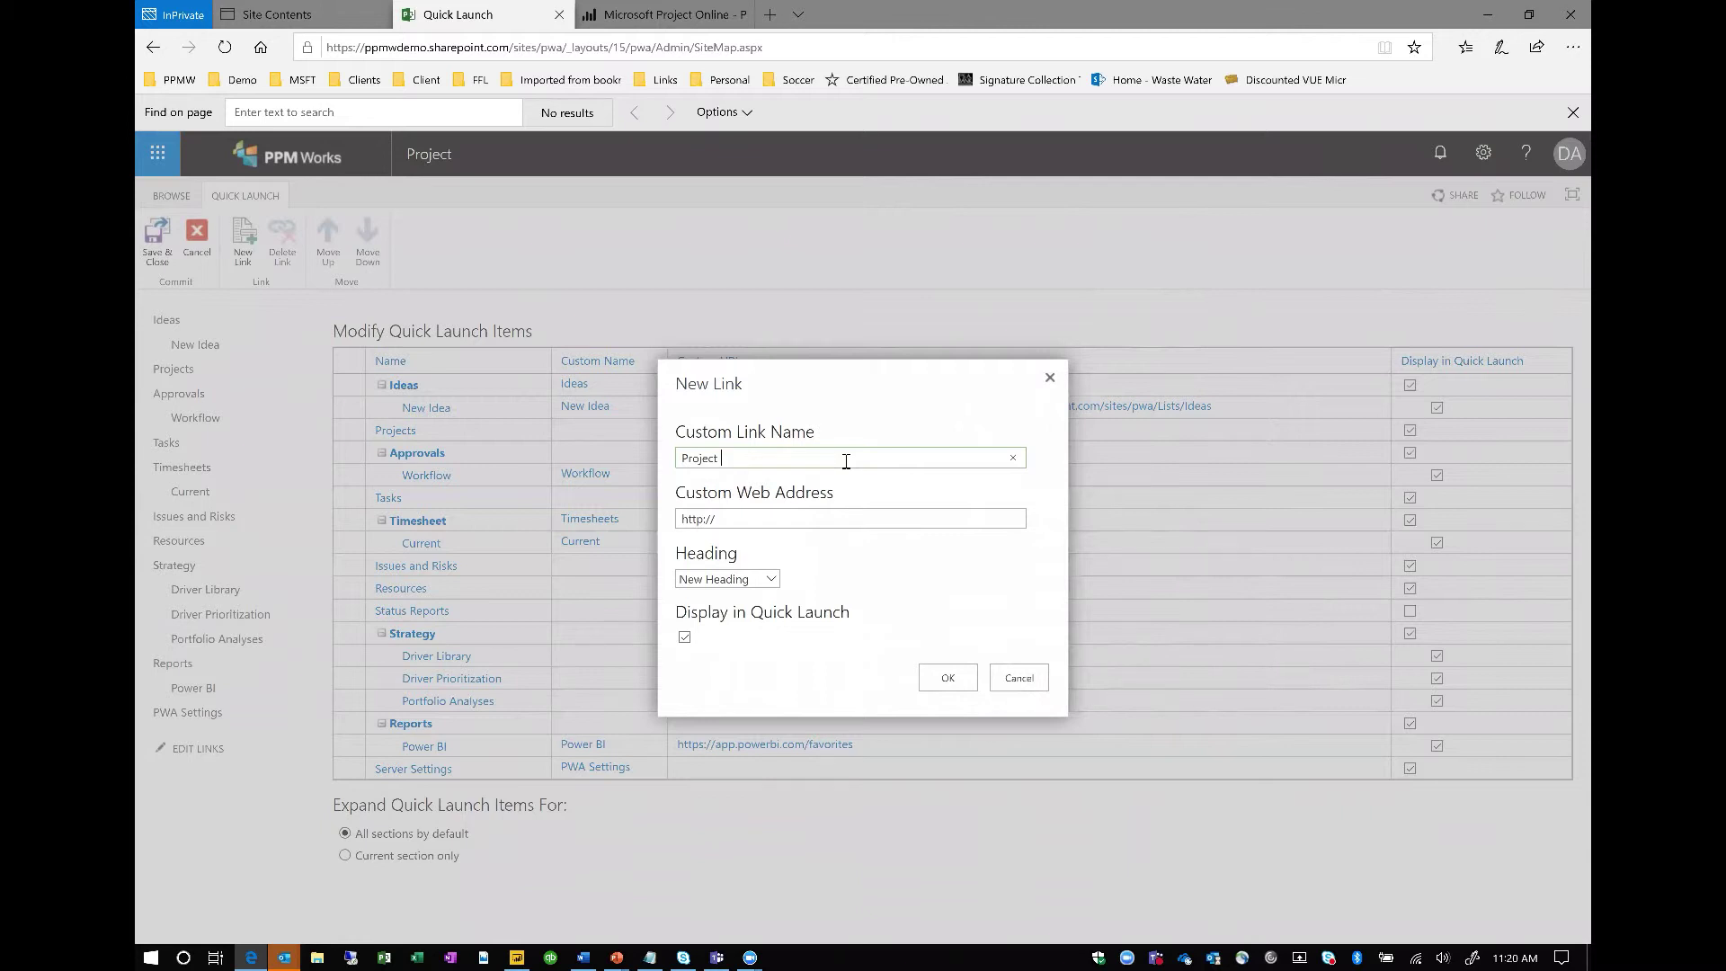
text(Dashboard)
key(Tab)
key(ctrl+v)
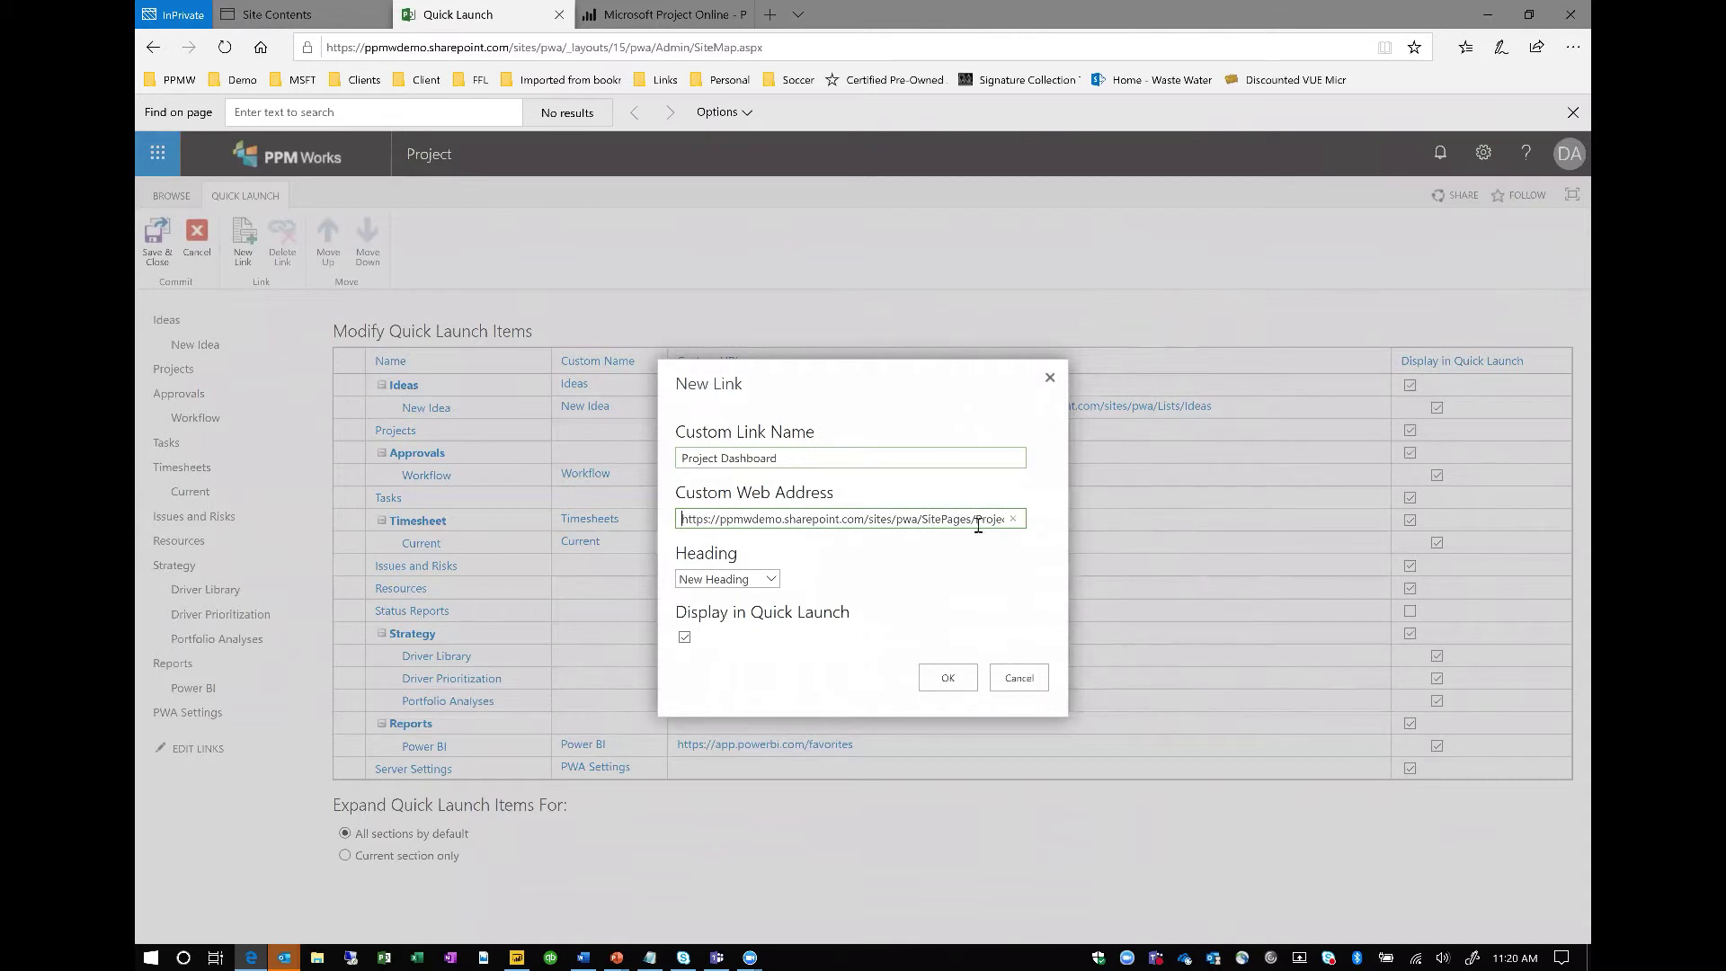
click(951, 678)
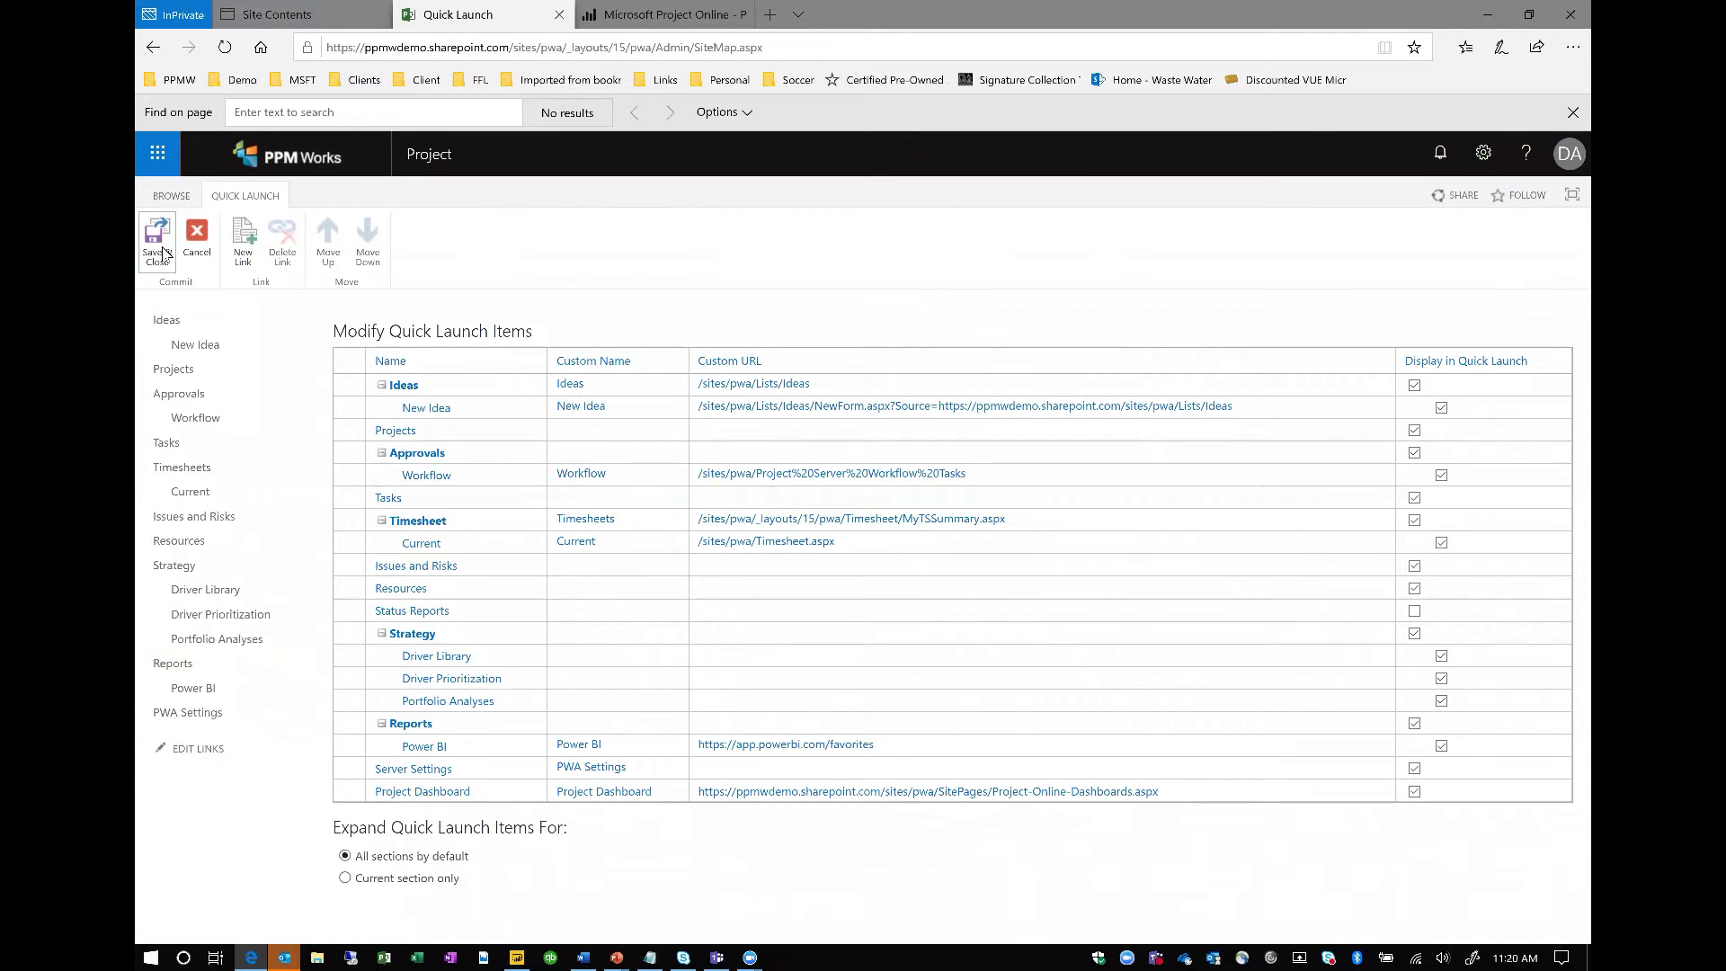
click(160, 252)
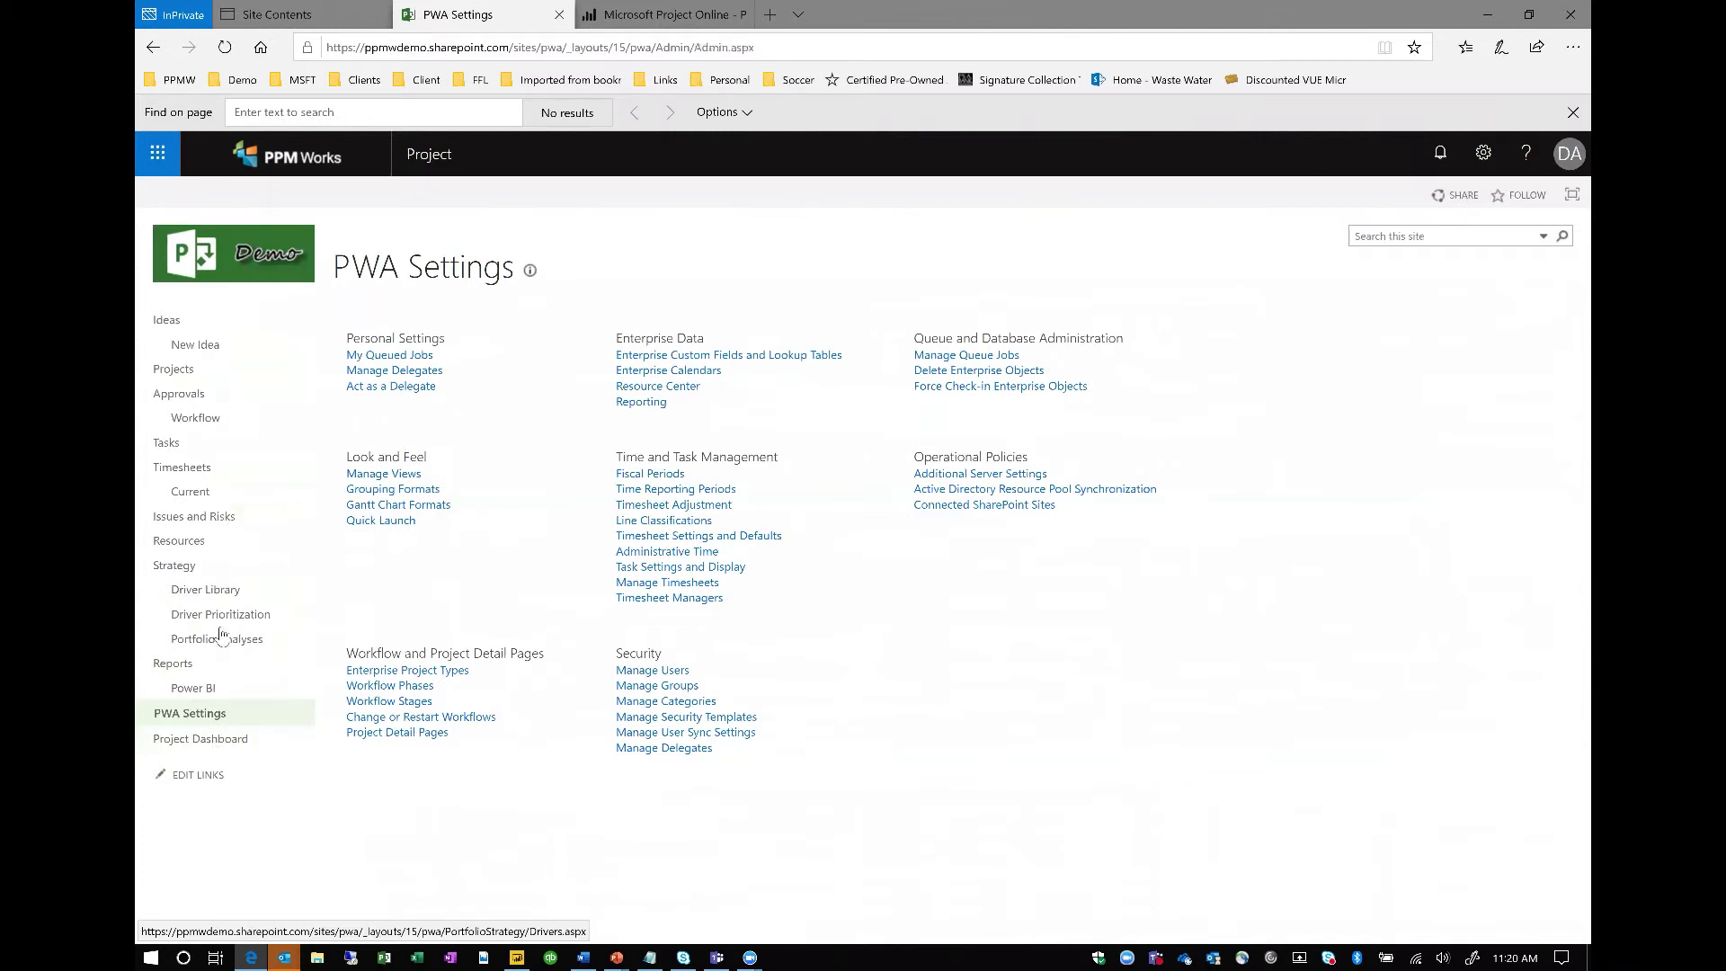
- Reach the dashboards page via the Project Dashboard link and switch the report to Portfolio Timeline
click(213, 744)
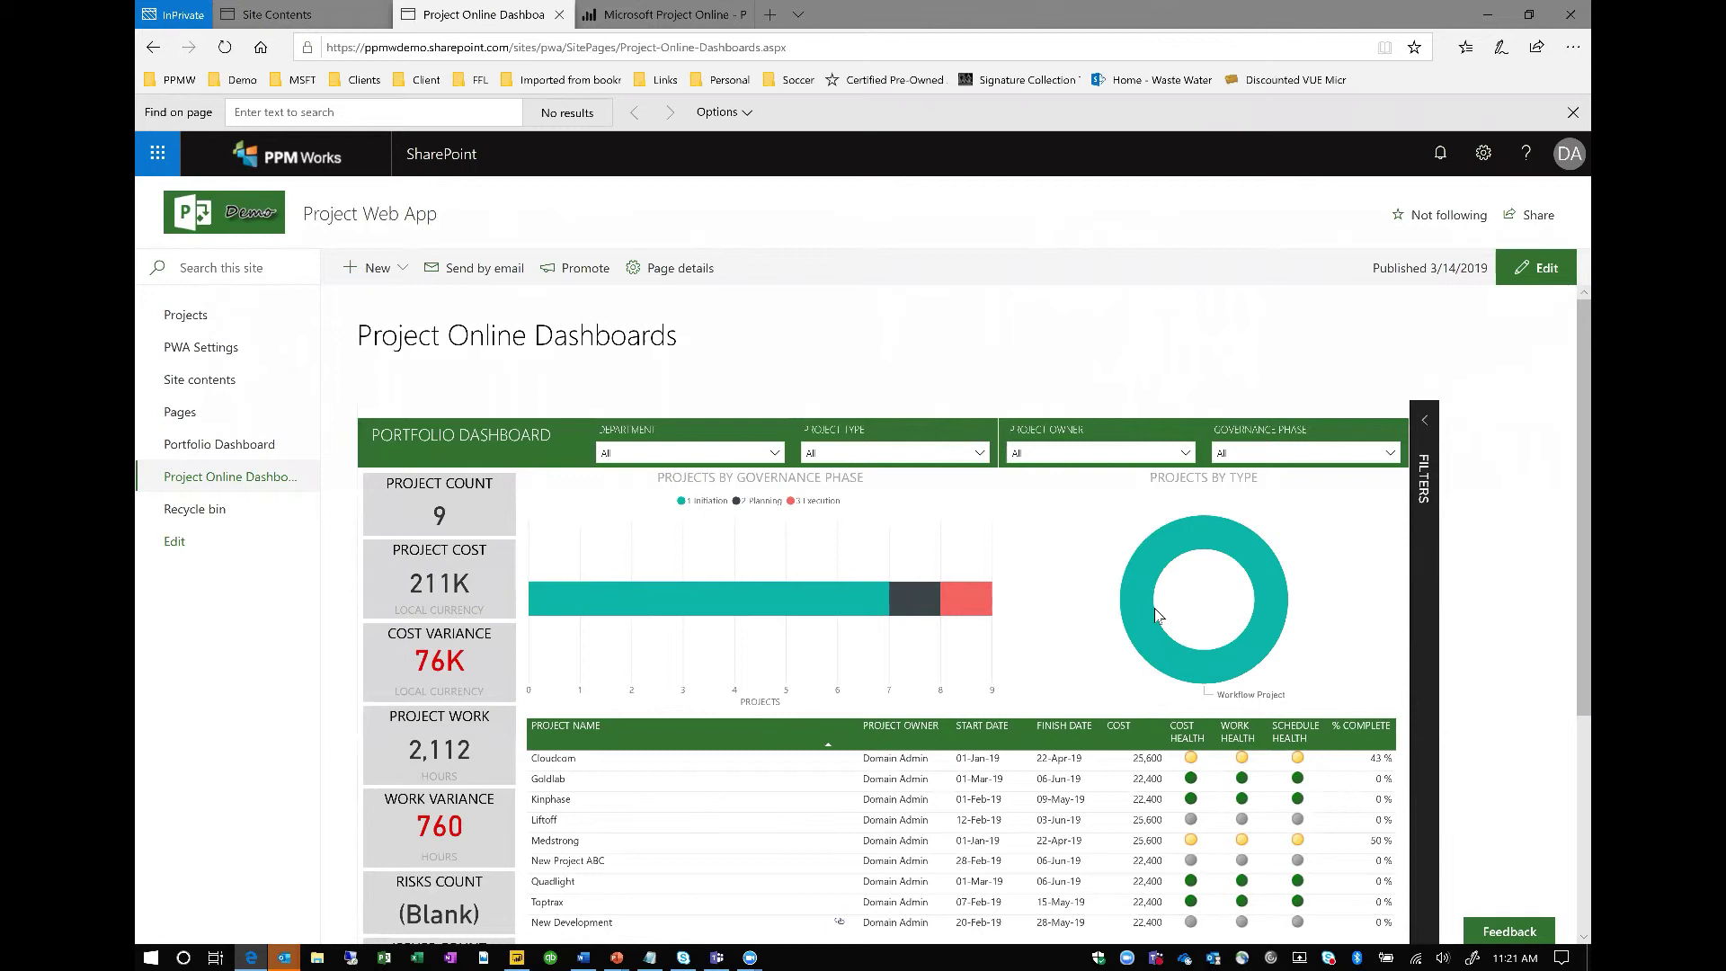
scroll(1582, 503, down, 2)
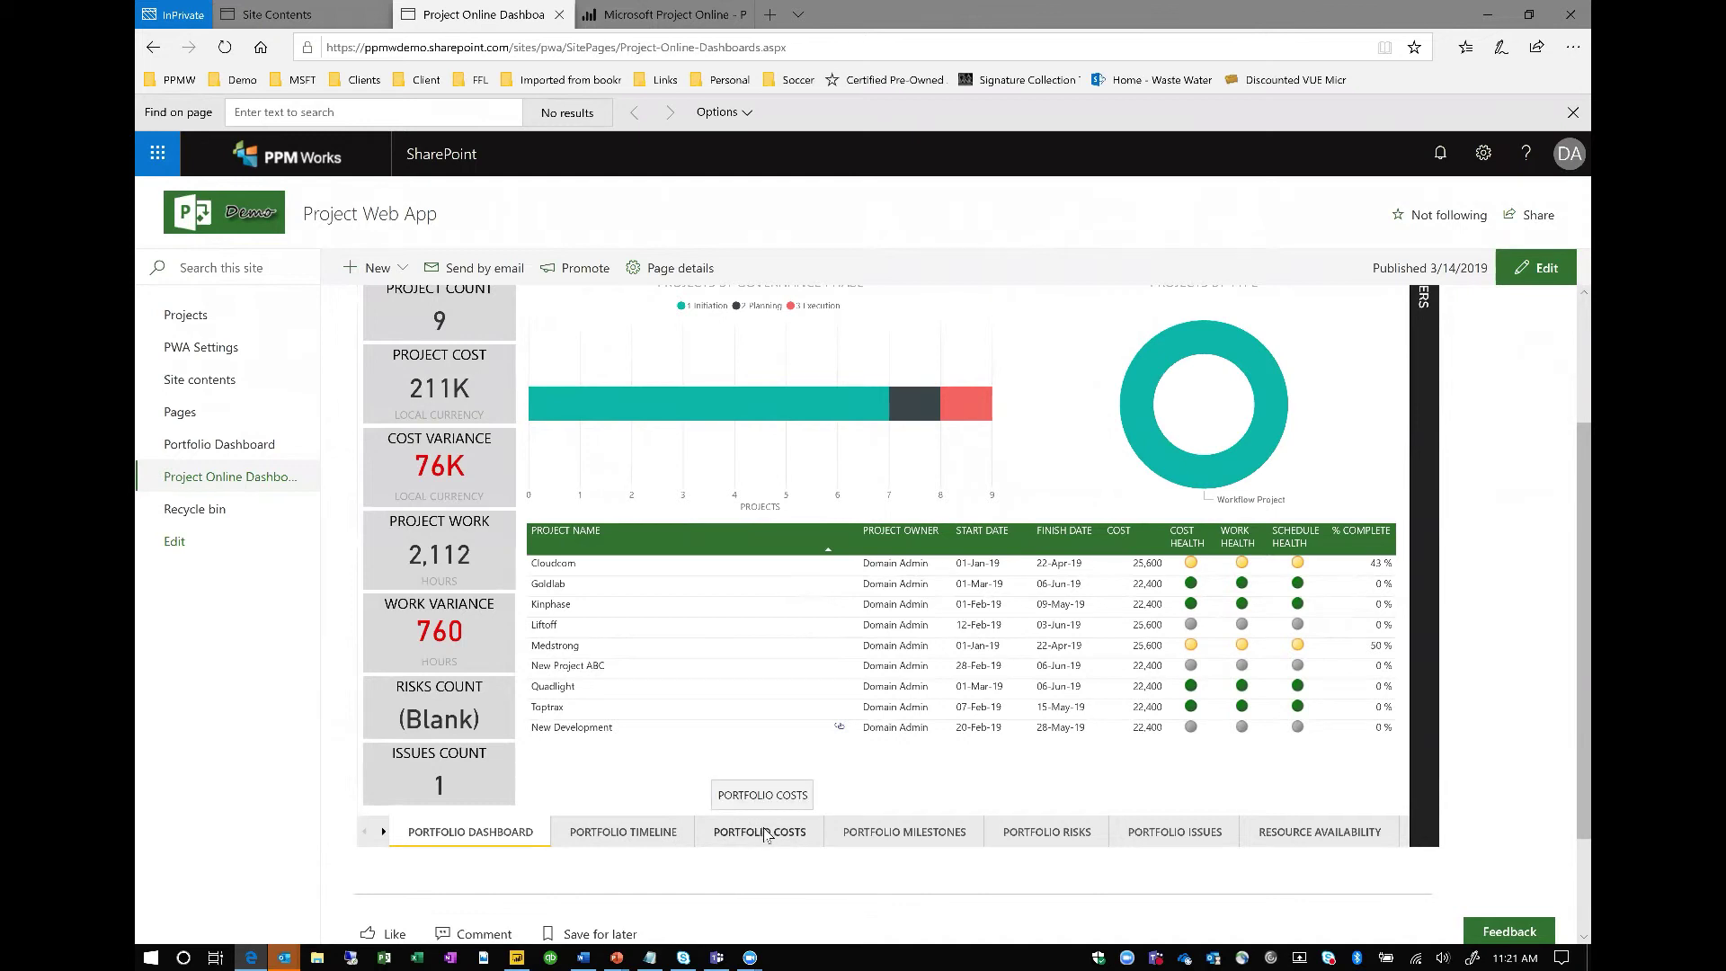
click(665, 834)
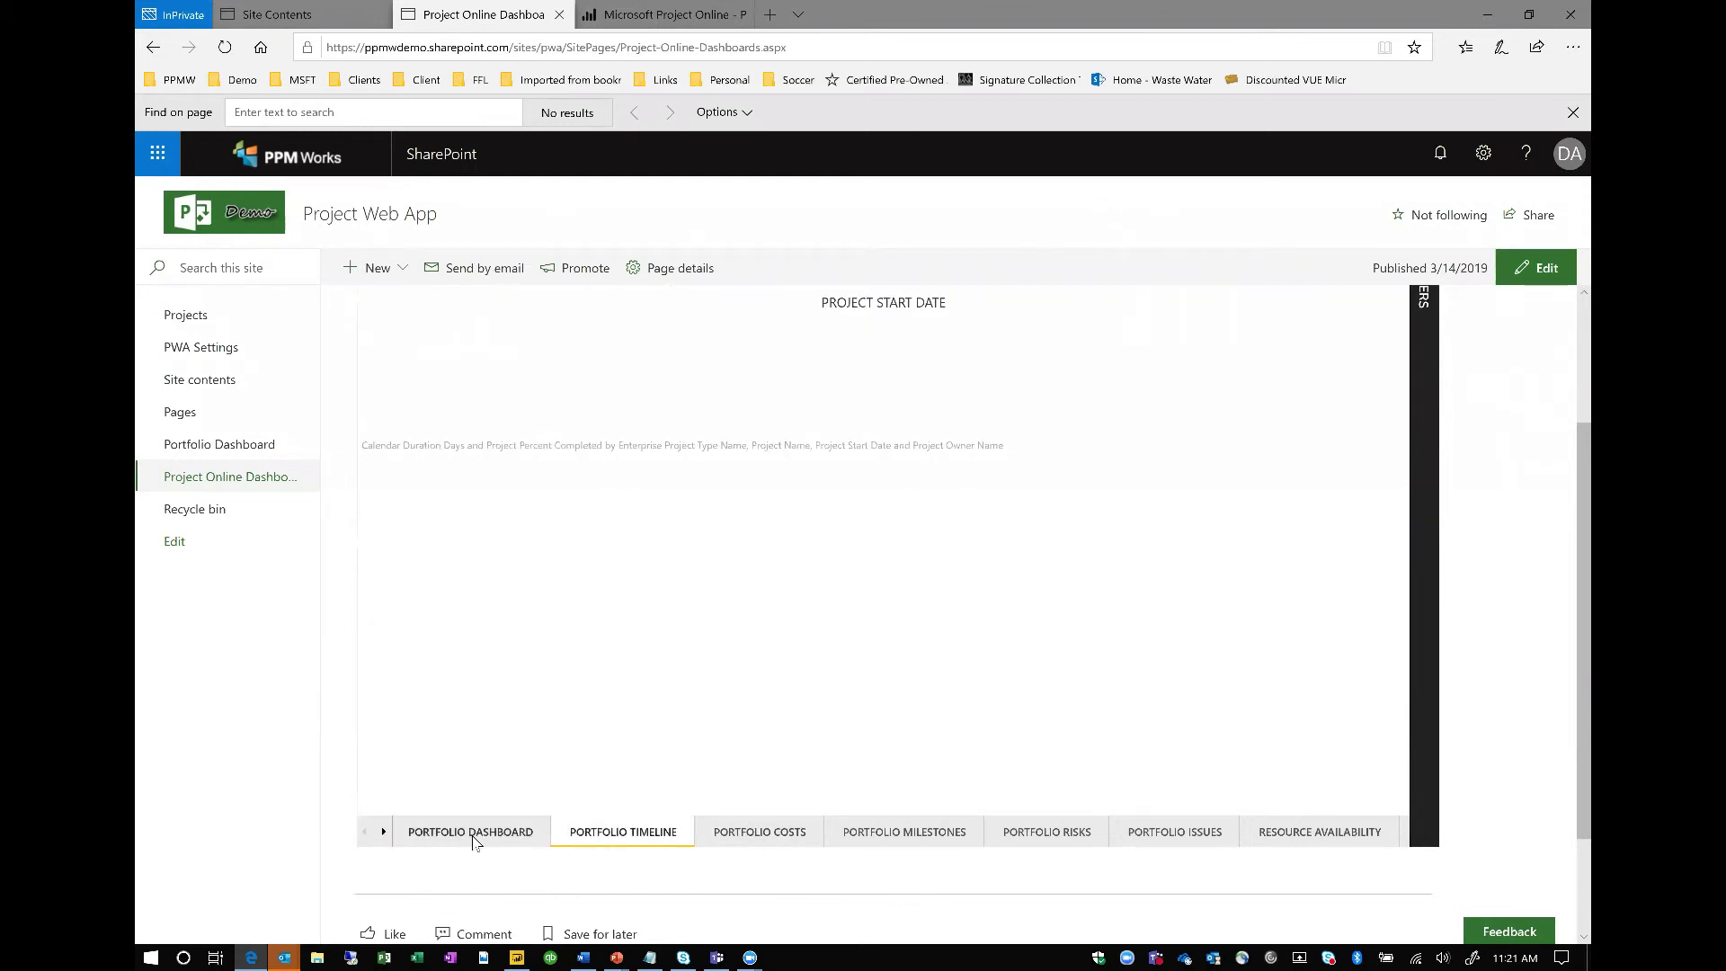
- Expand and collapse the embedded report's Filters pane to check it works
scroll(1525, 462, up, 3)
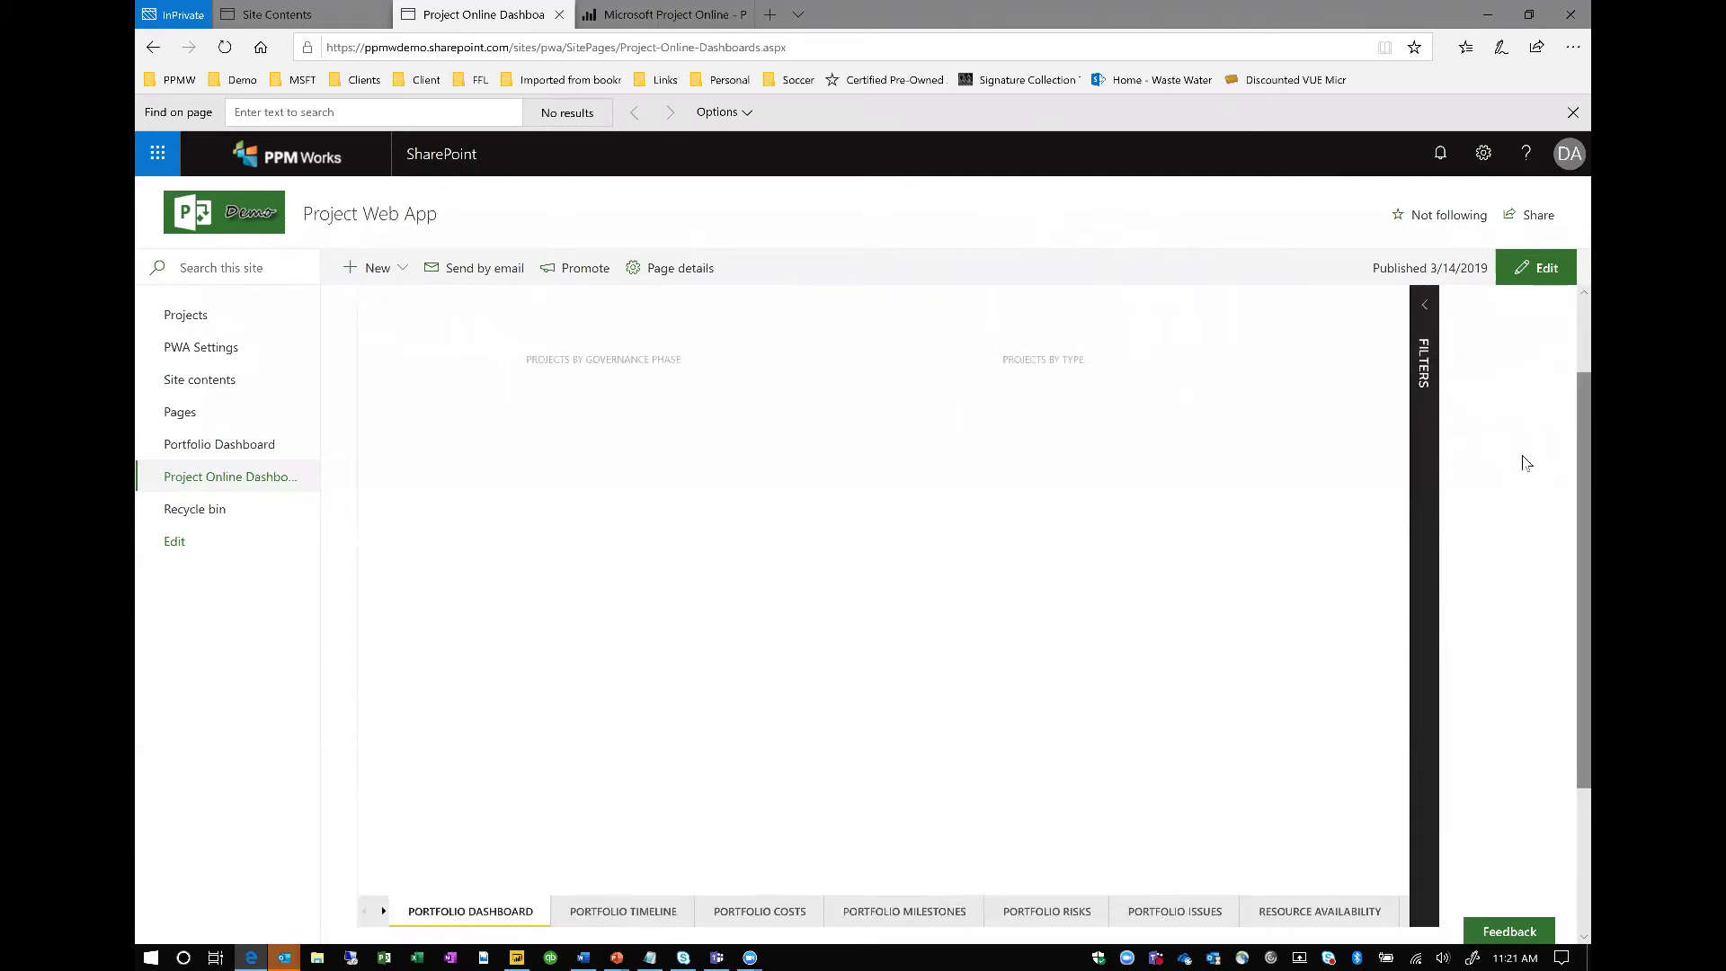
click(1424, 428)
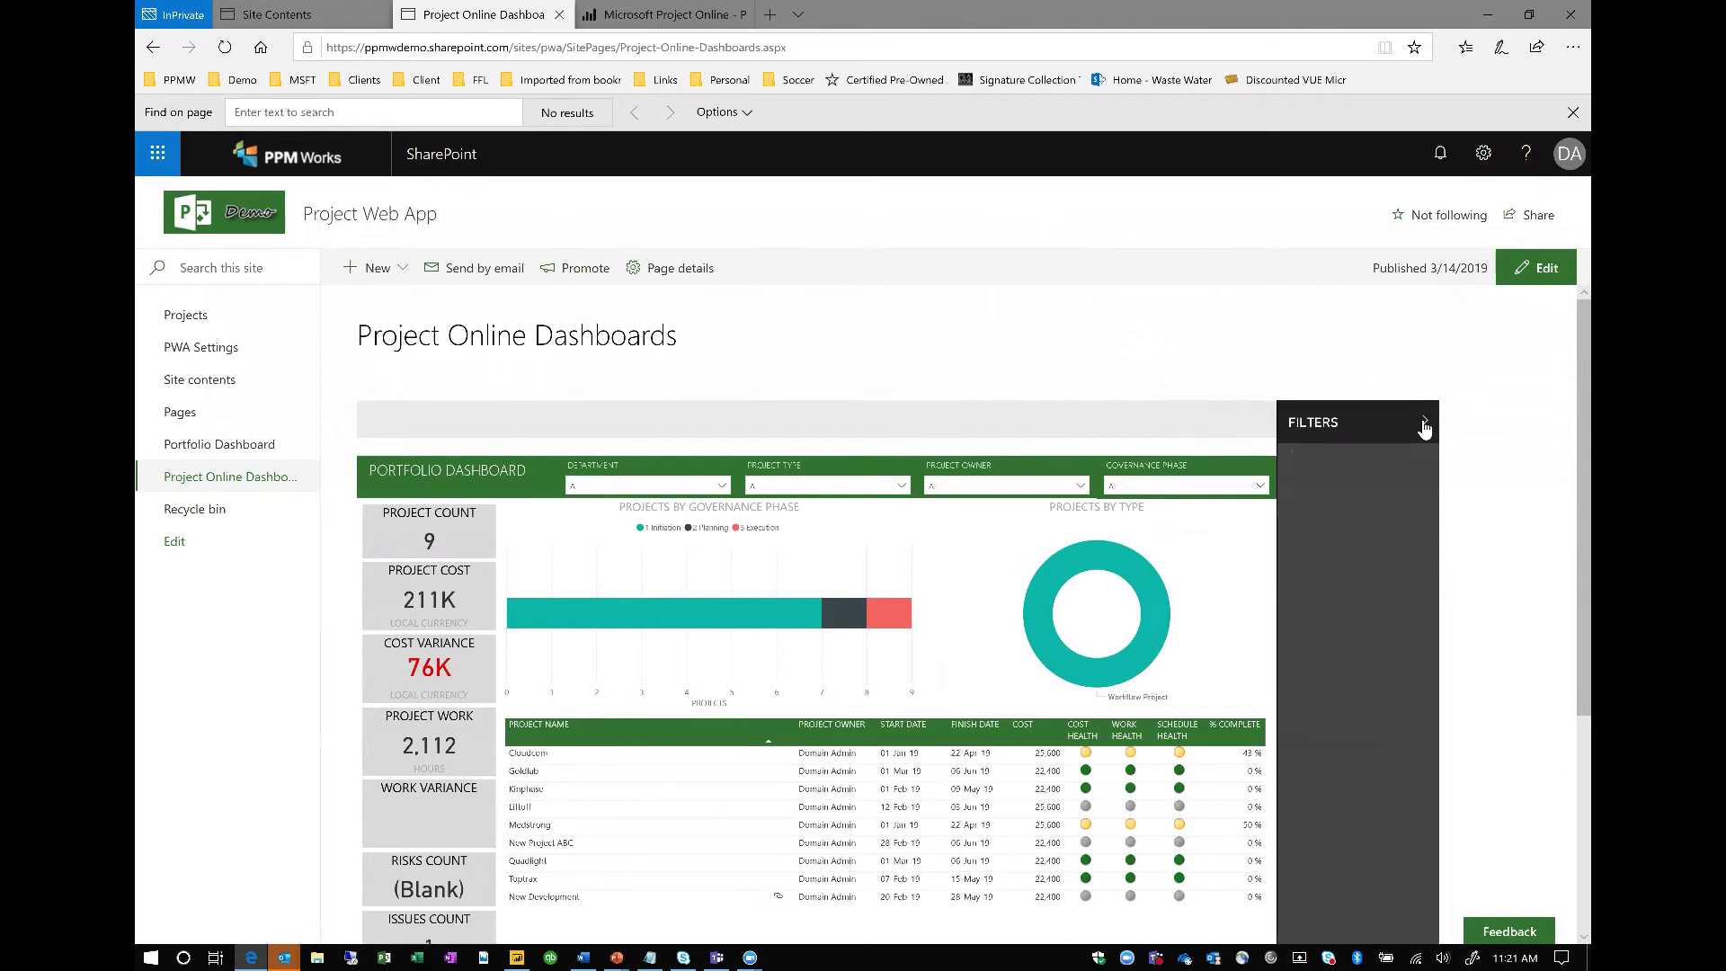
click(1424, 428)
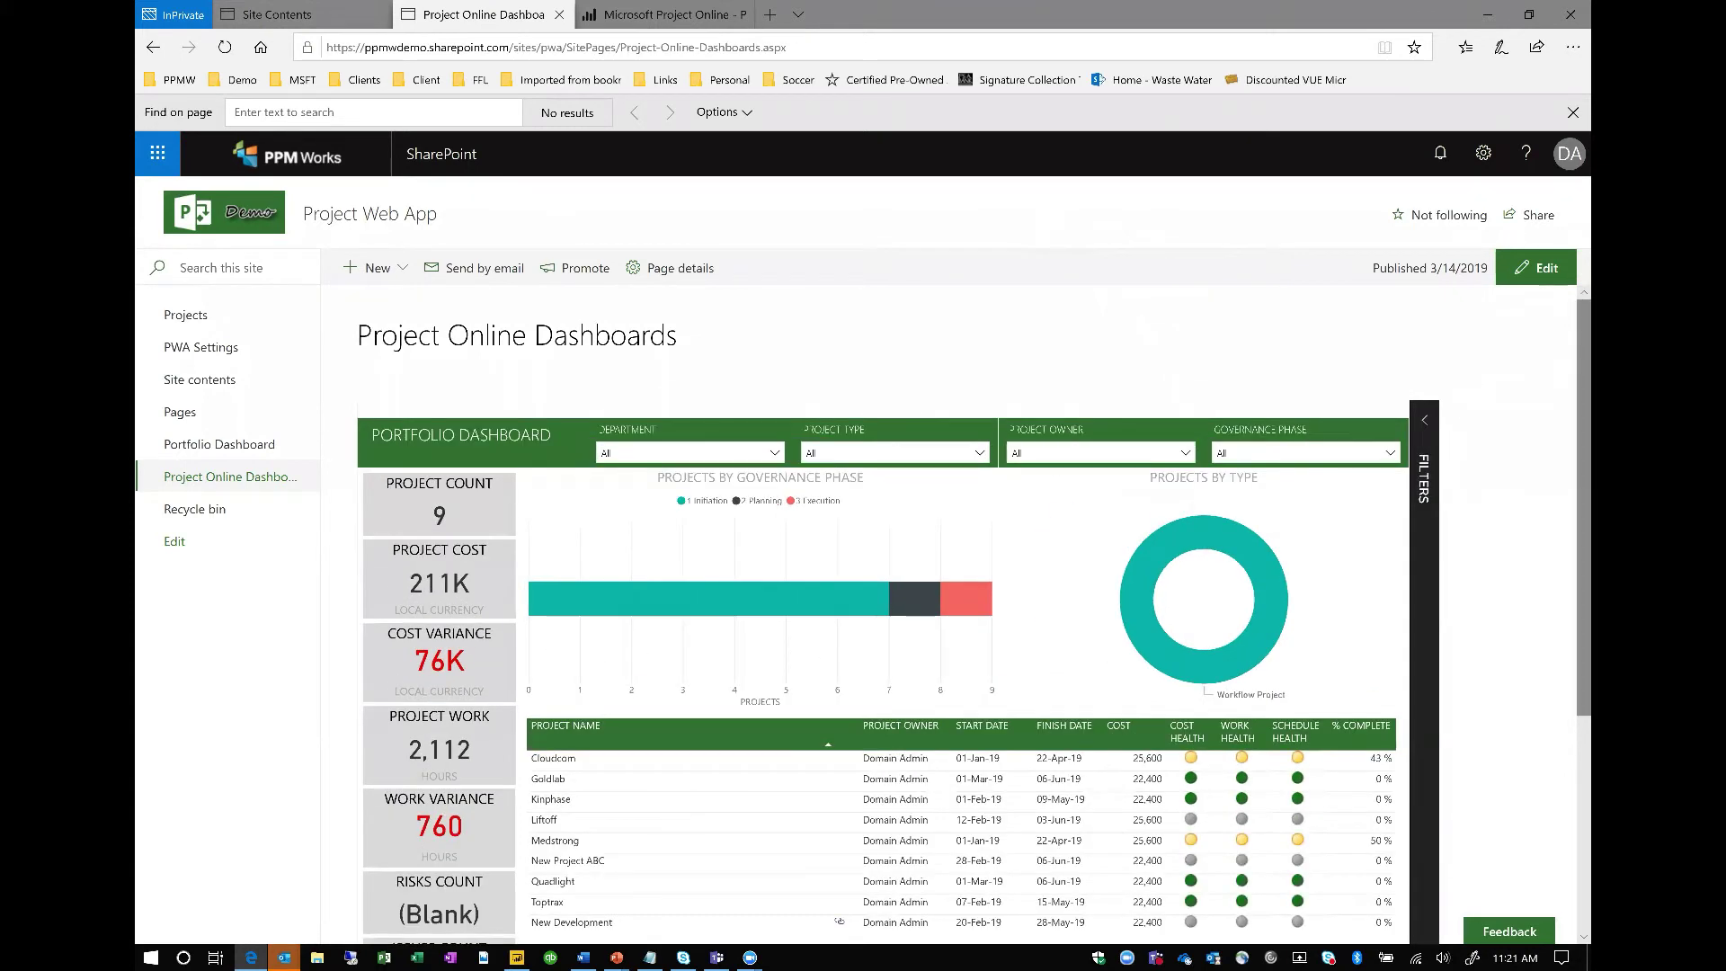
scroll(1451, 442, down, 1)
scroll(1556, 705, down, 3)
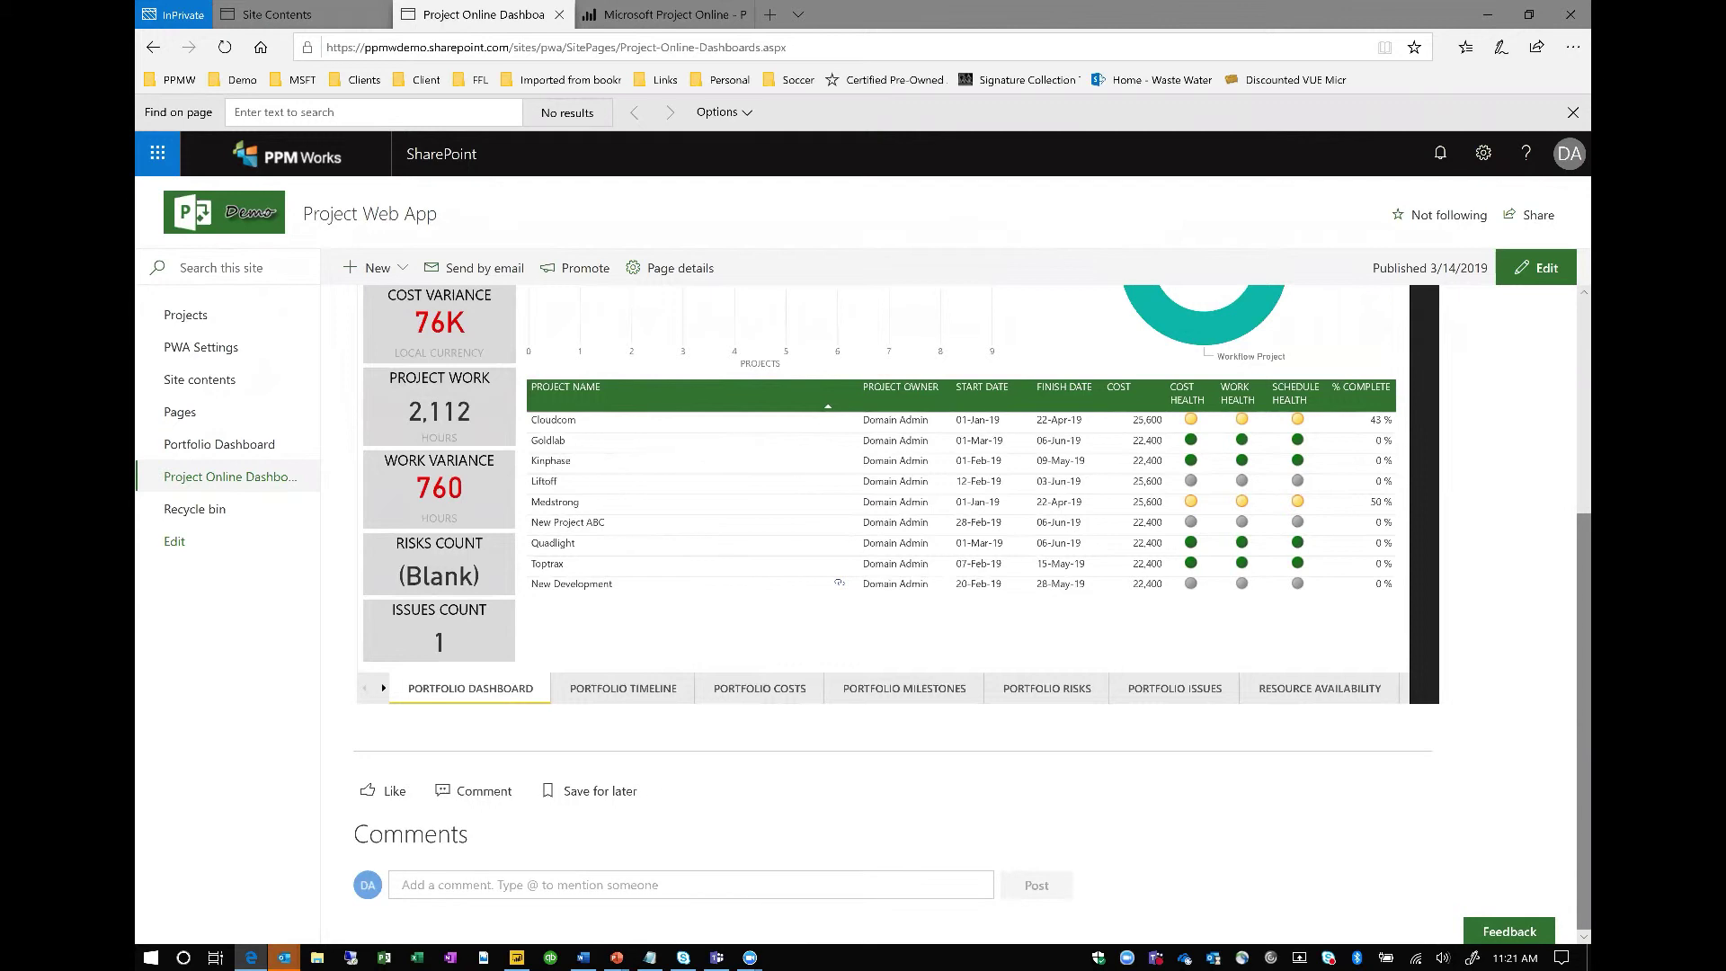
scroll(1259, 377, up, 4)
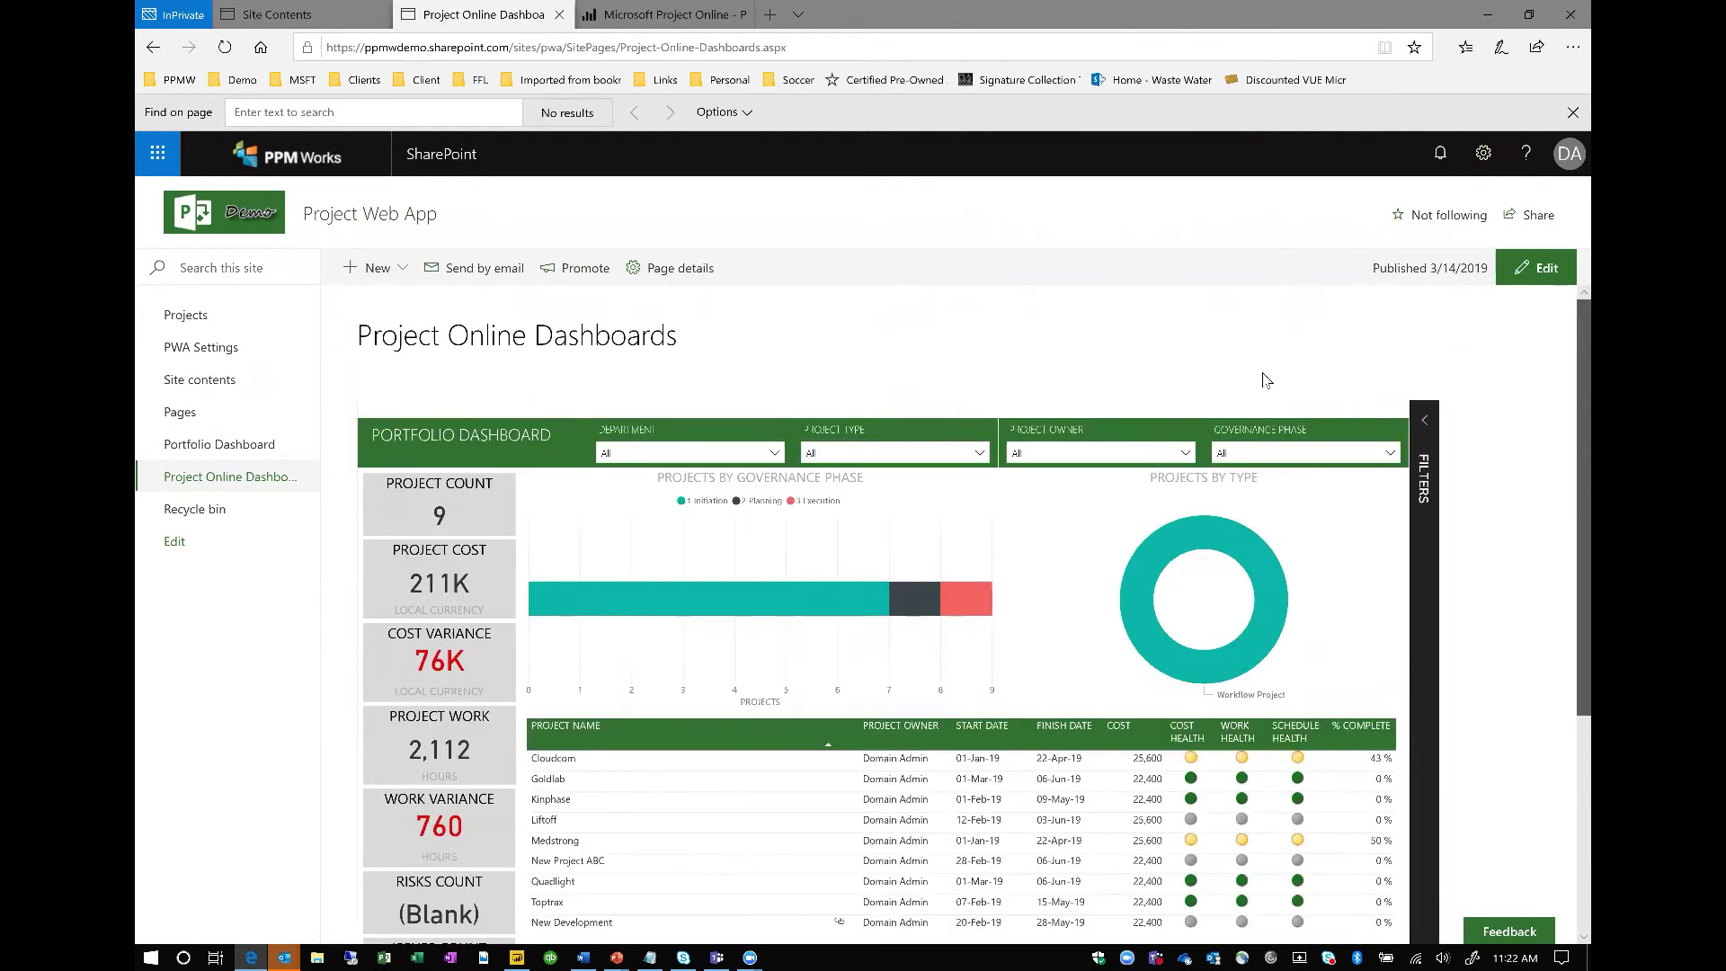
- Edit the Project Online Dashboards page, switch its Comments toggle to Off, and publish again
click(1538, 273)
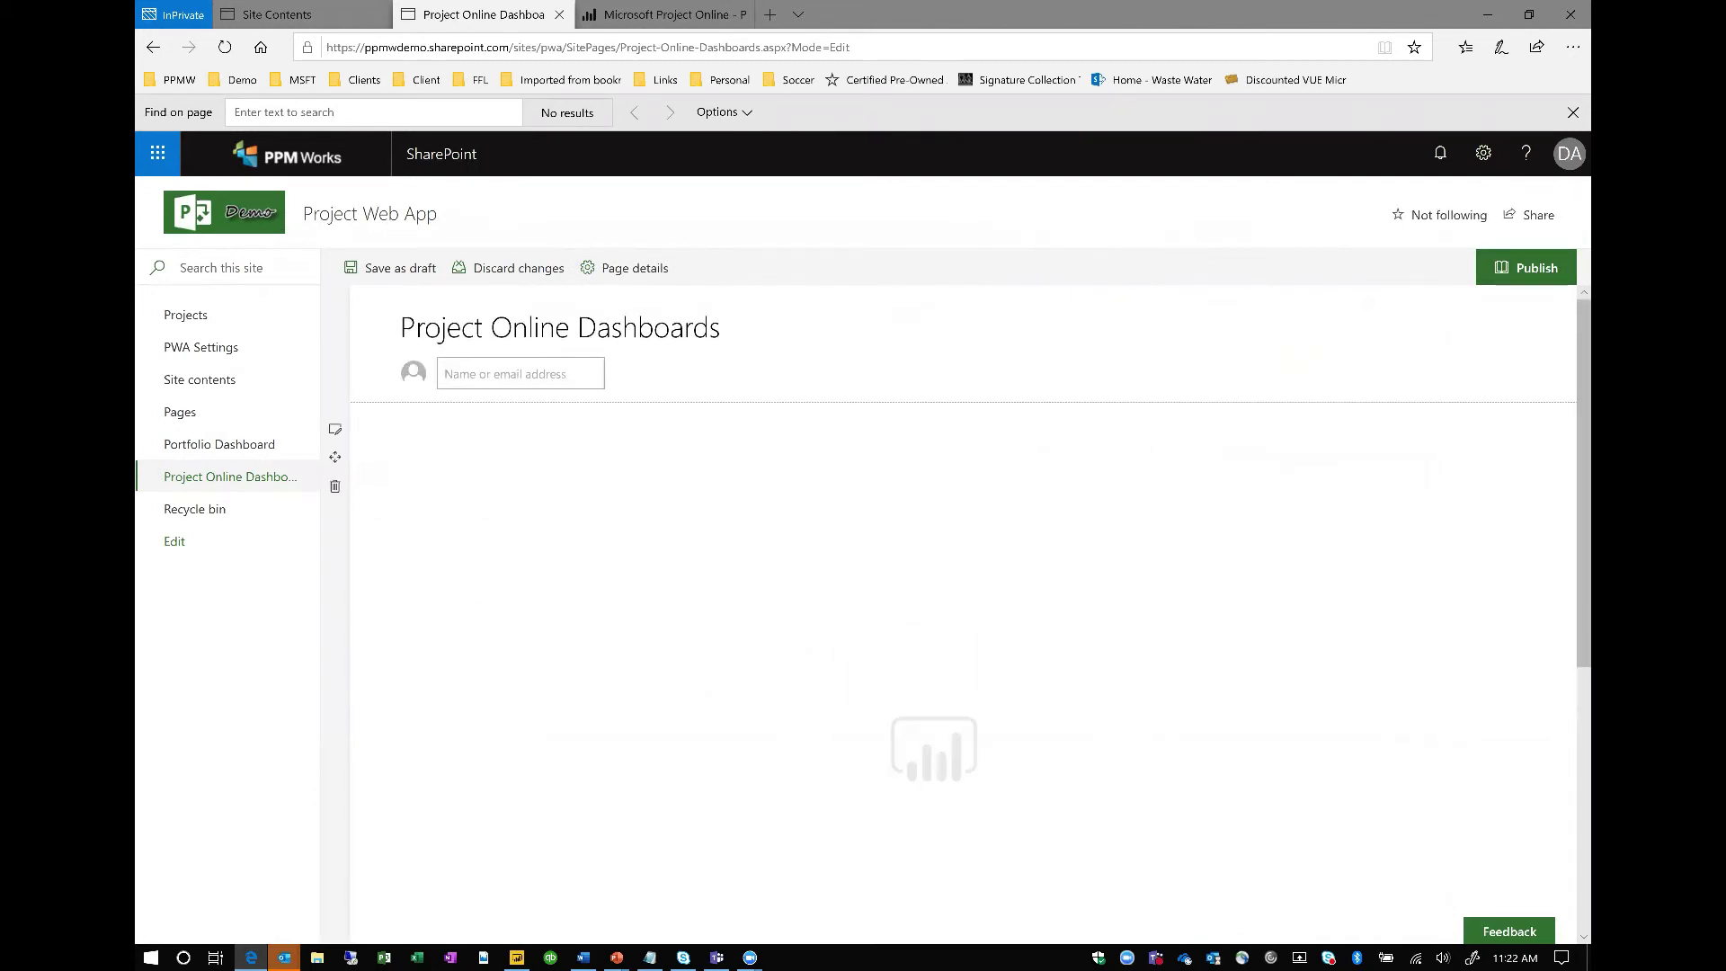
scroll(503, 854, down, 5)
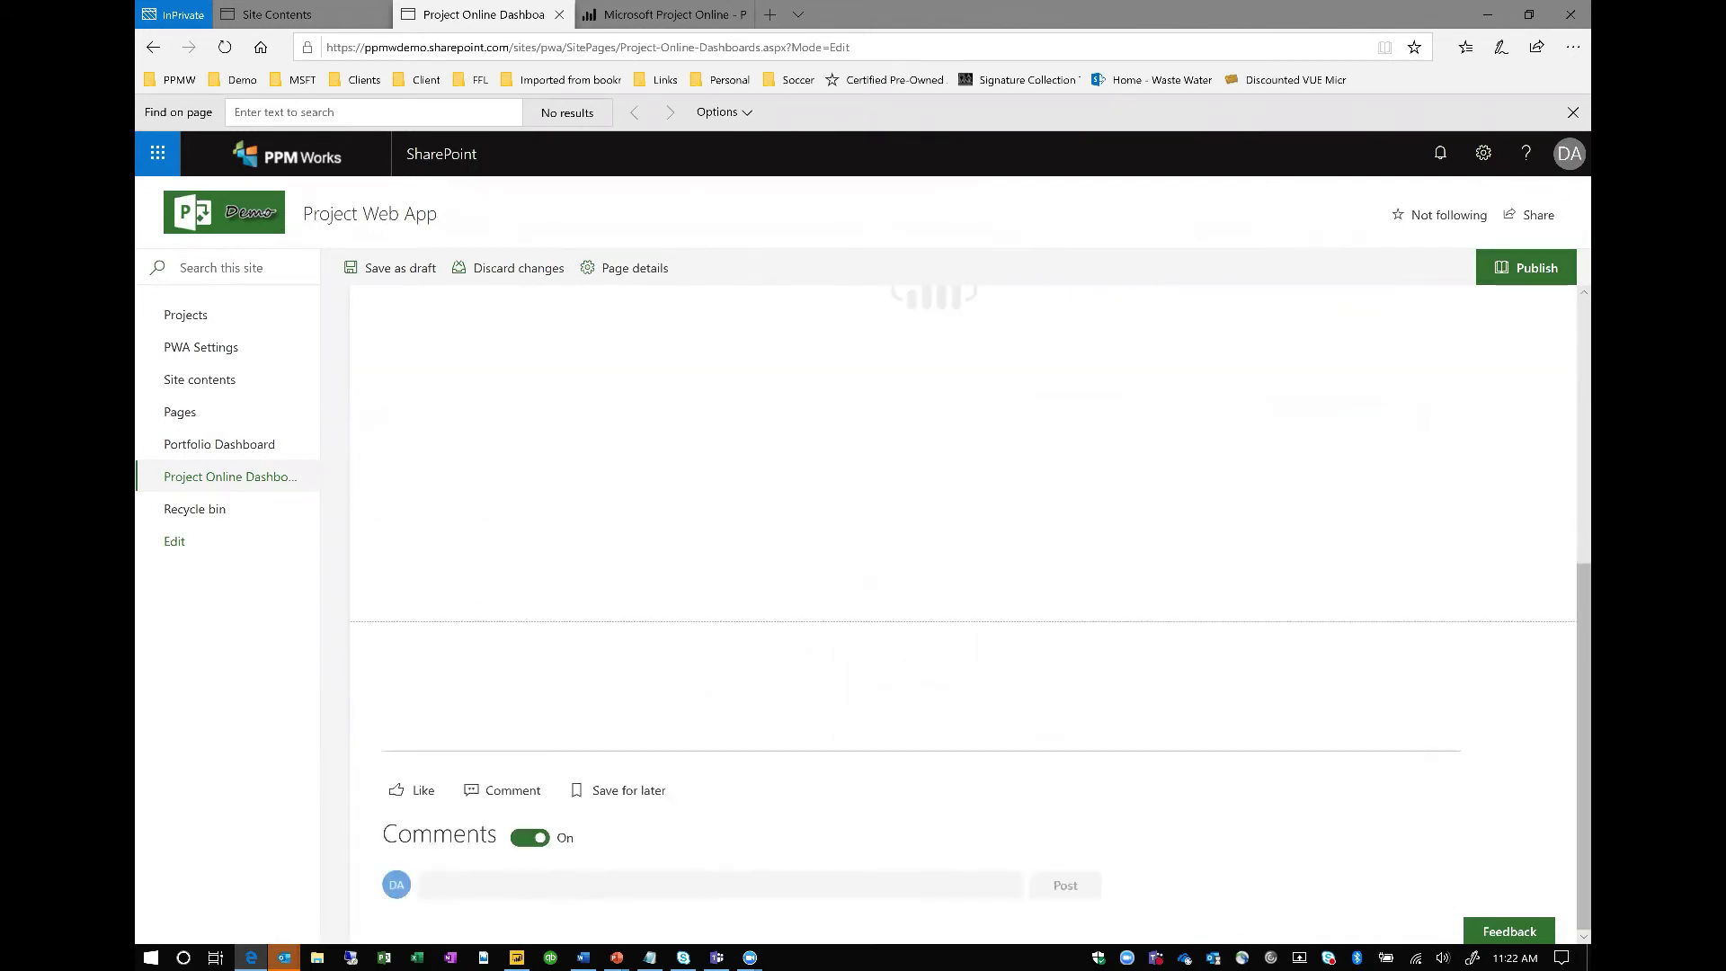
click(525, 841)
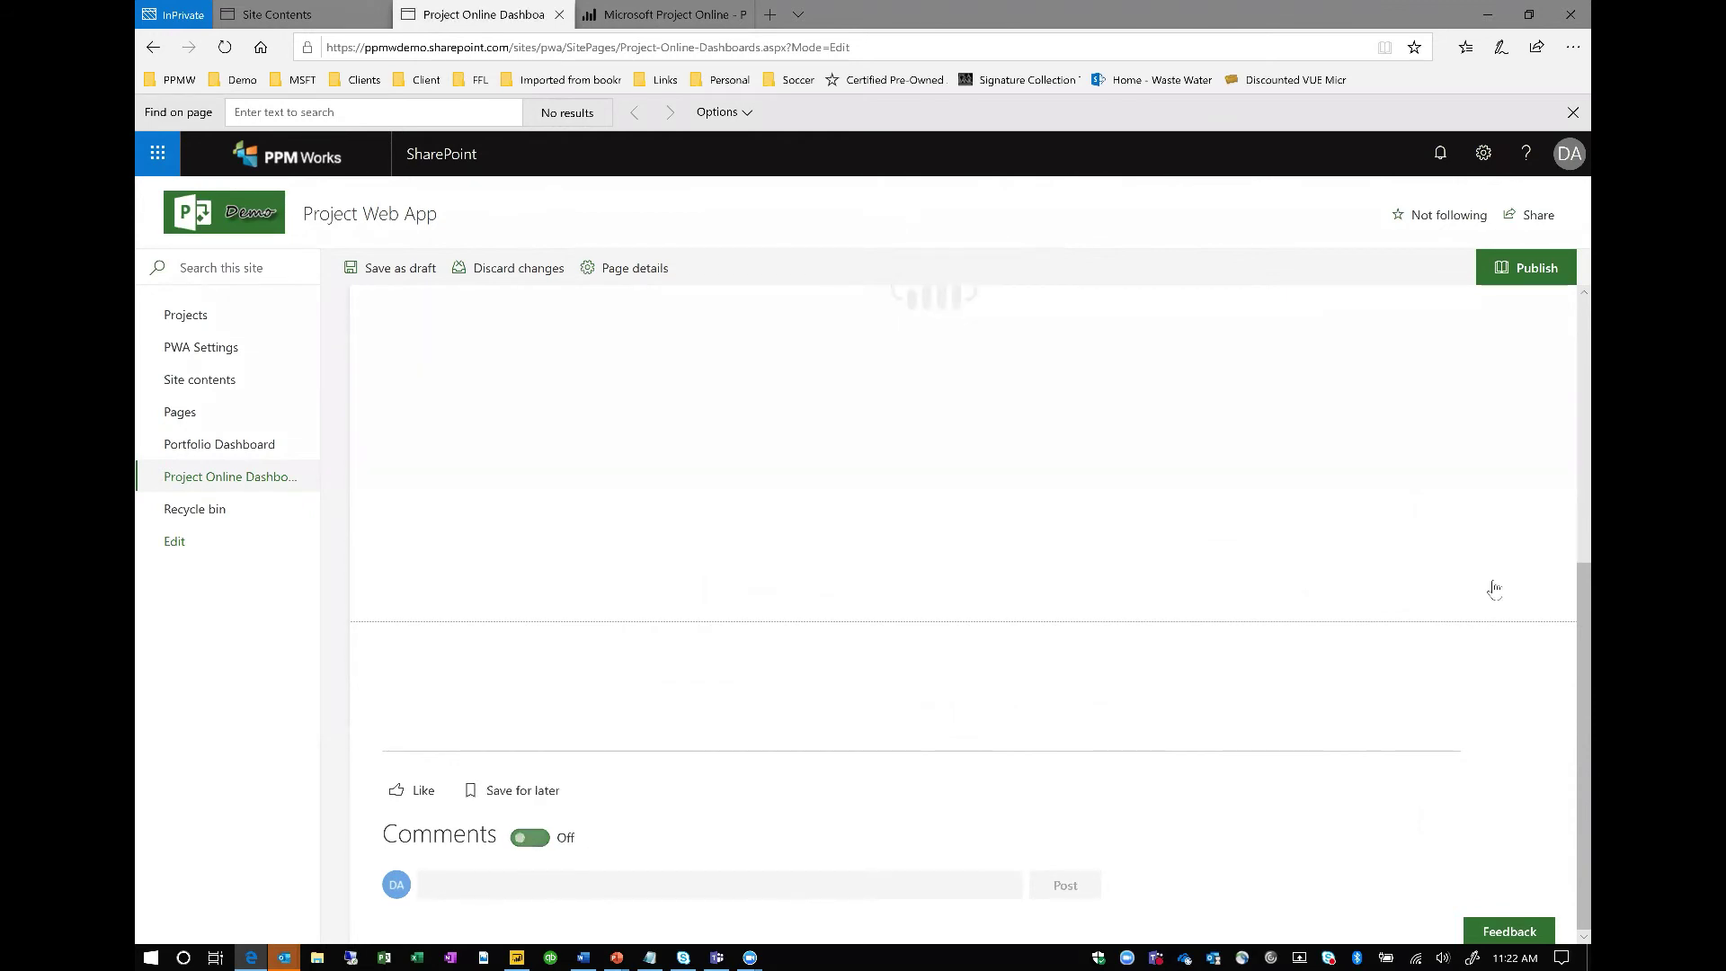
click(1513, 275)
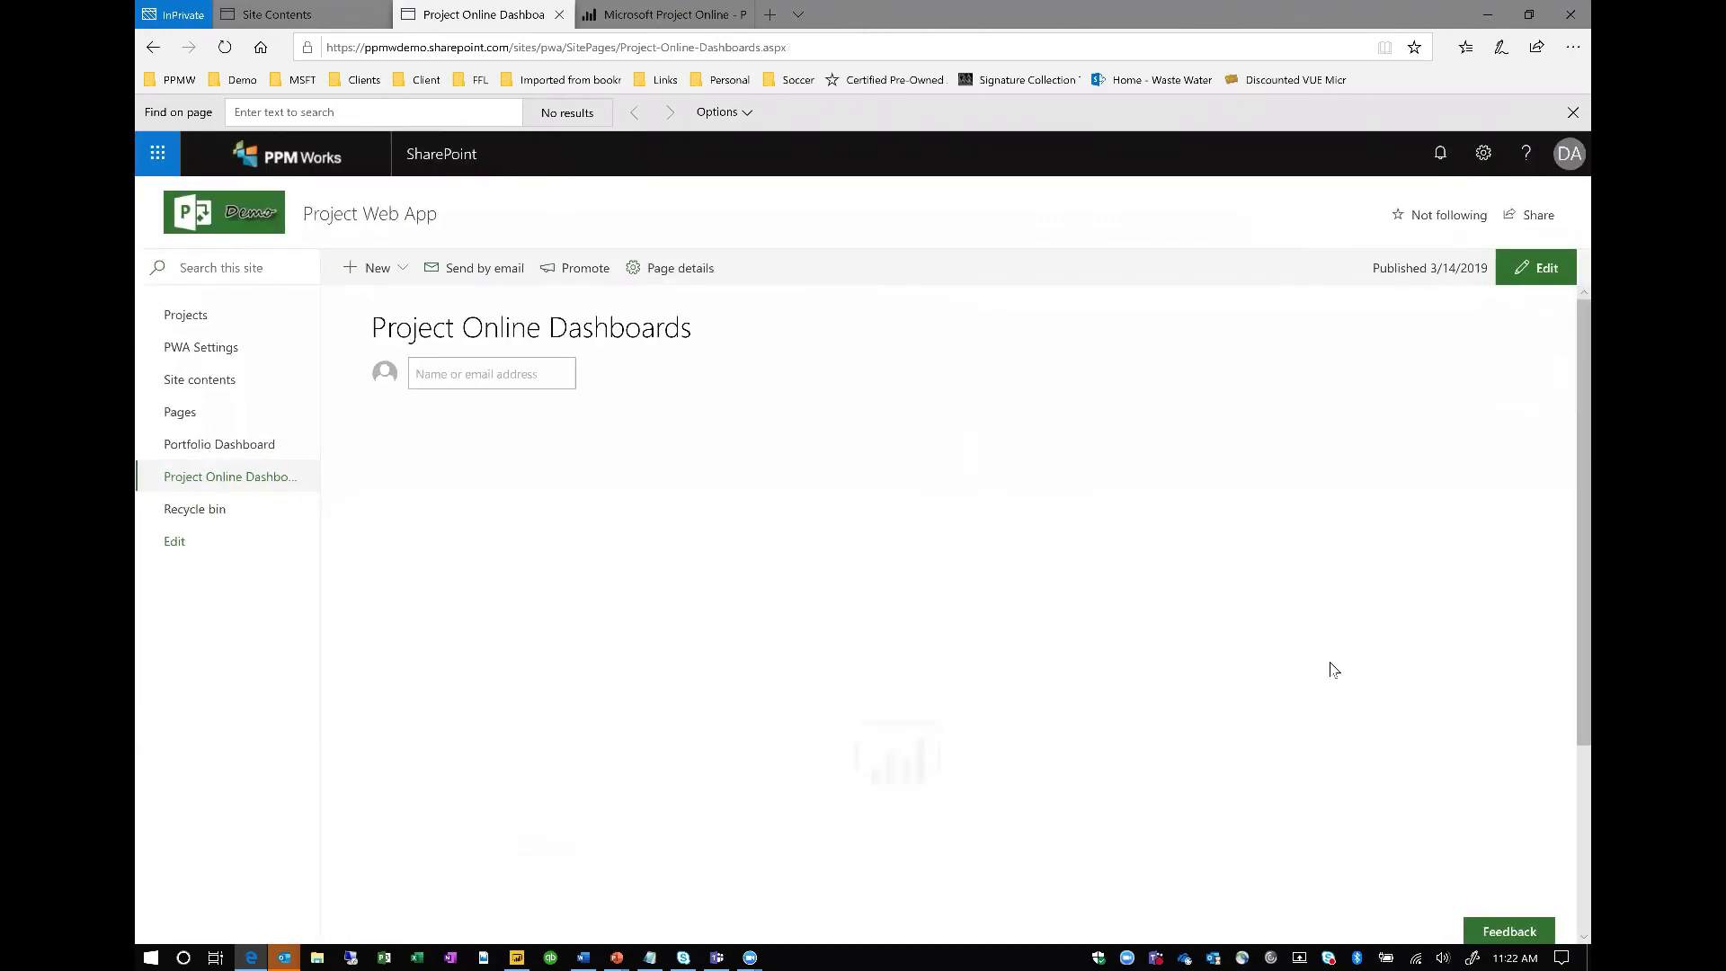